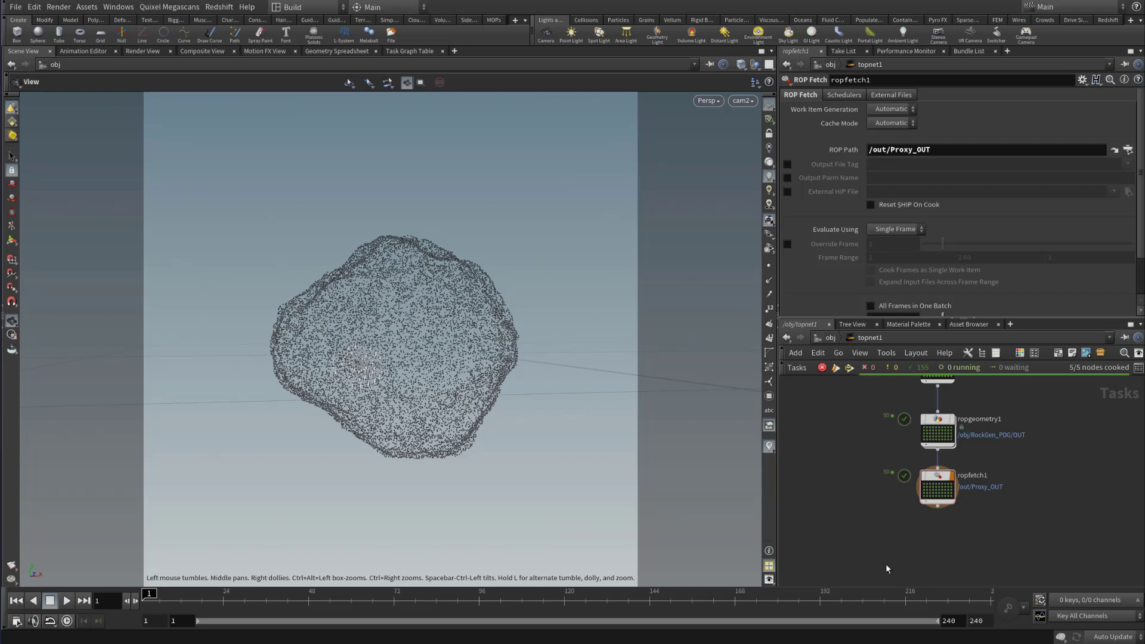
Preview several of ropfetch1's cooked work items to compare the rock variations in the viewport
middle_click_drag(875, 544, 886, 529)
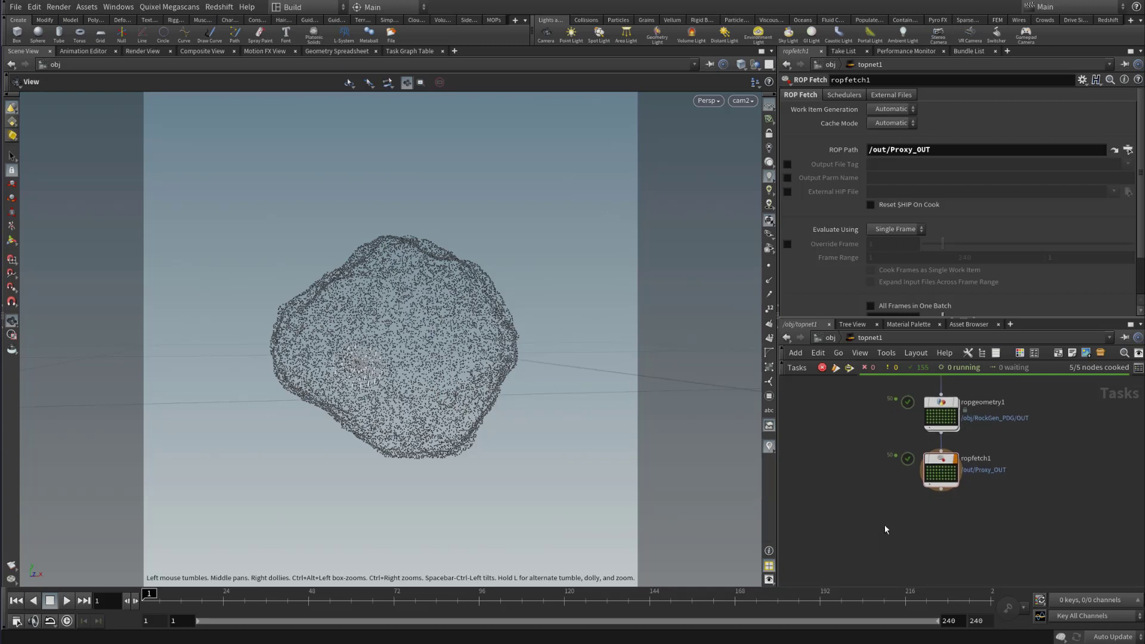
left_click(941, 471)
scroll(941, 478, "up", 4)
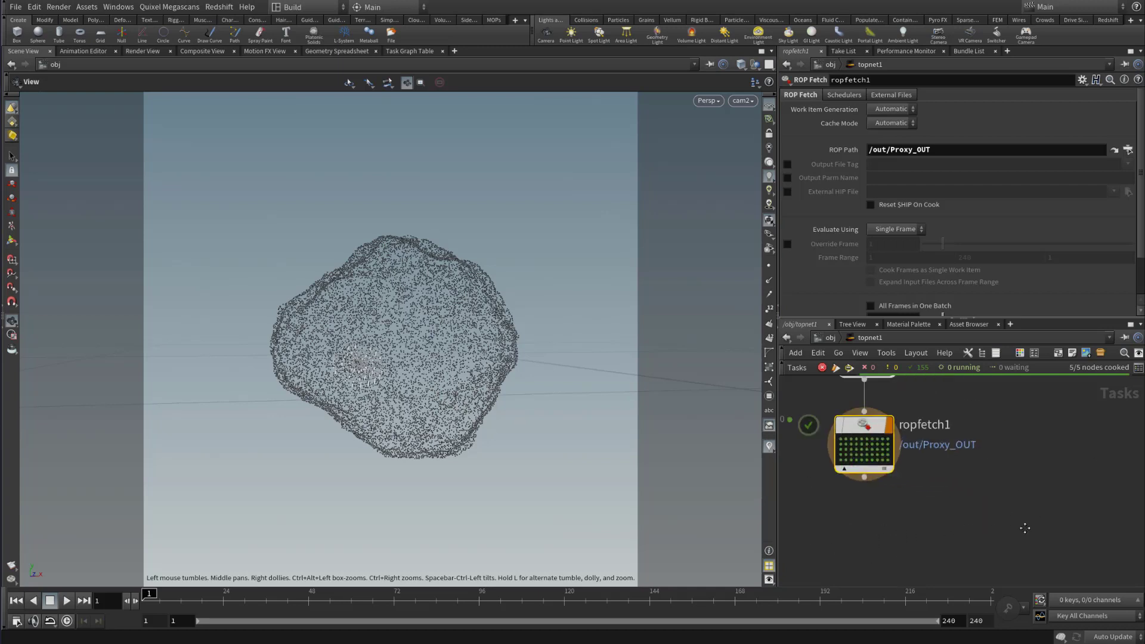
left_click(899, 506)
left_click(906, 498)
left_click(889, 494)
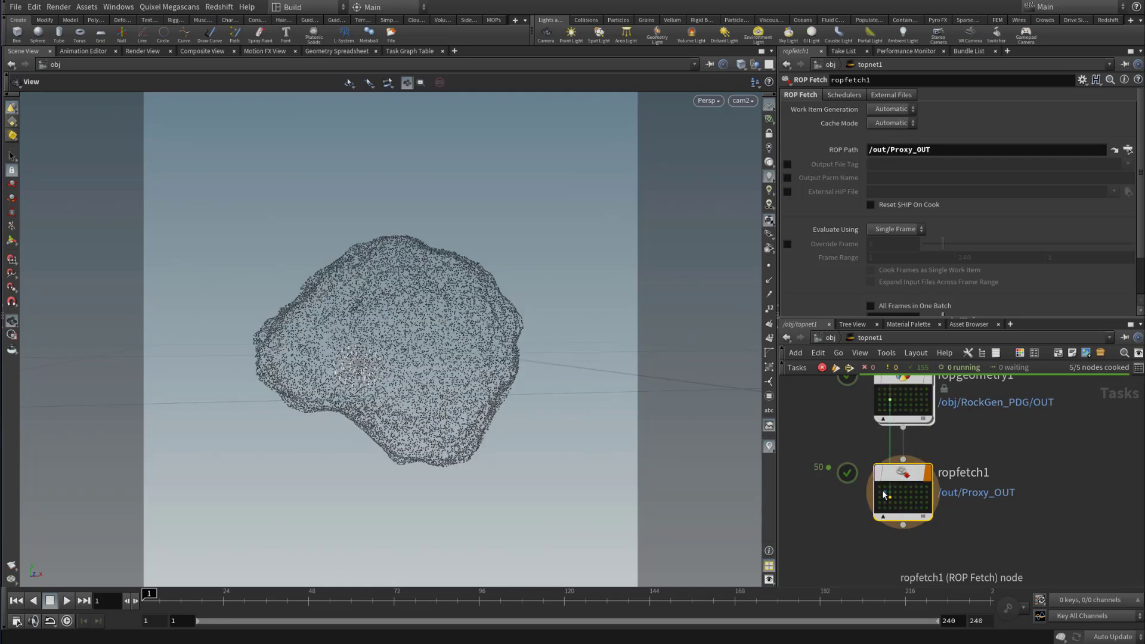
left_click(886, 493)
left_click(912, 498)
left_click(891, 487)
left_click(886, 508)
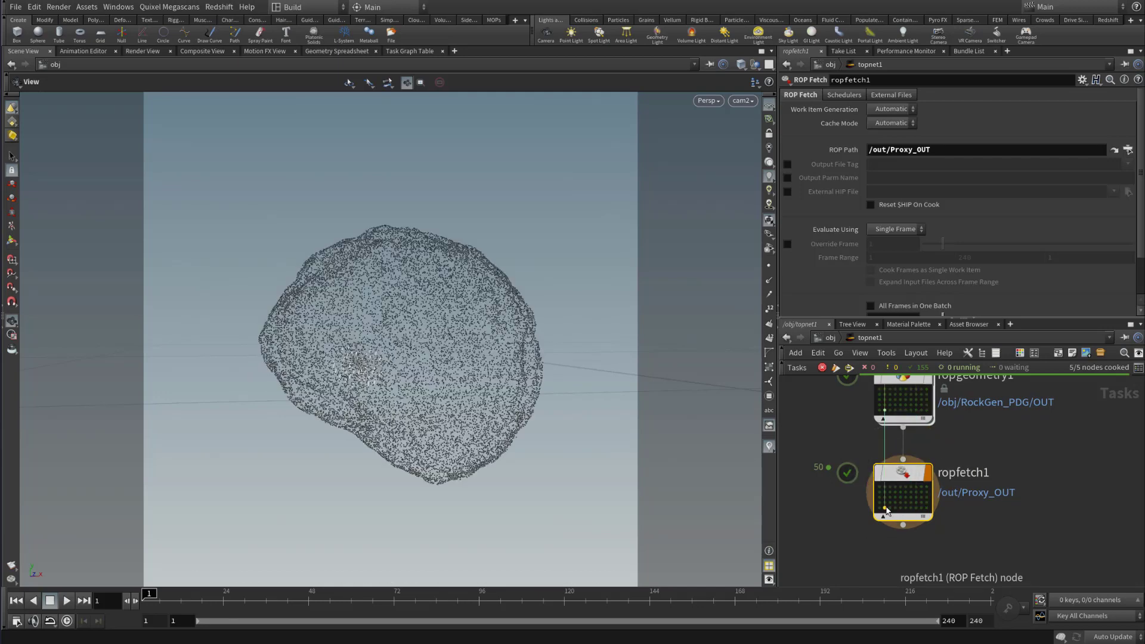
left_click(926, 499)
left_click(889, 493)
left_click(885, 492)
left_click(905, 499)
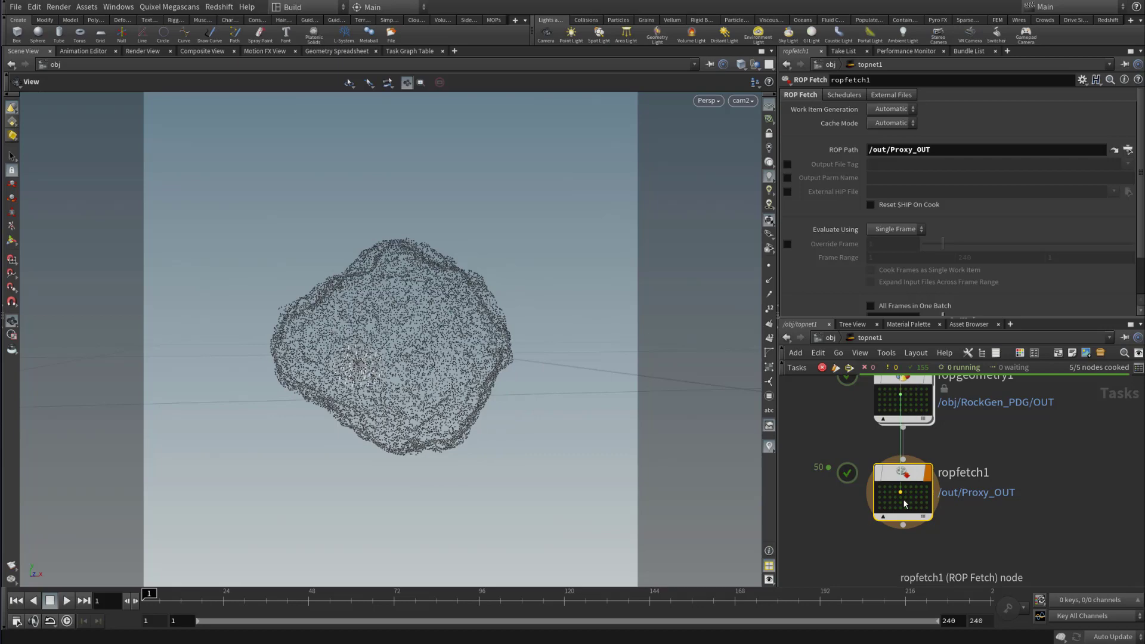
left_click(901, 504)
left_click(927, 509)
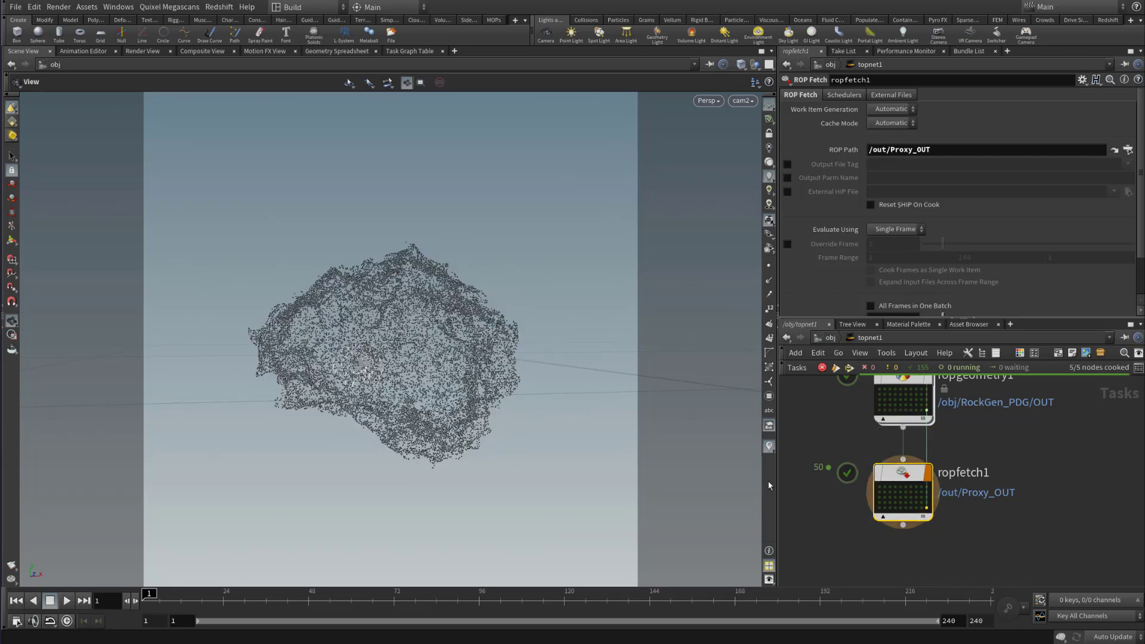
Add a second ROP Fetch node and connect it directly below ropfetch1 in the task network
middle_click_drag(1010, 543, 1050, 490)
left_click(948, 512)
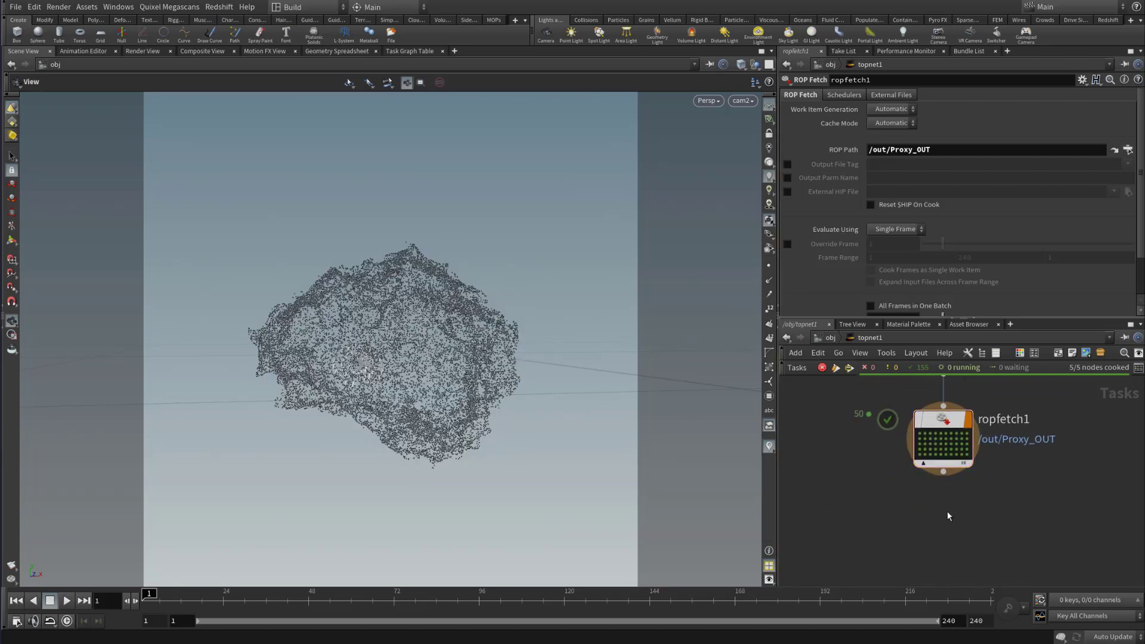
key("Tab")
type("rop")
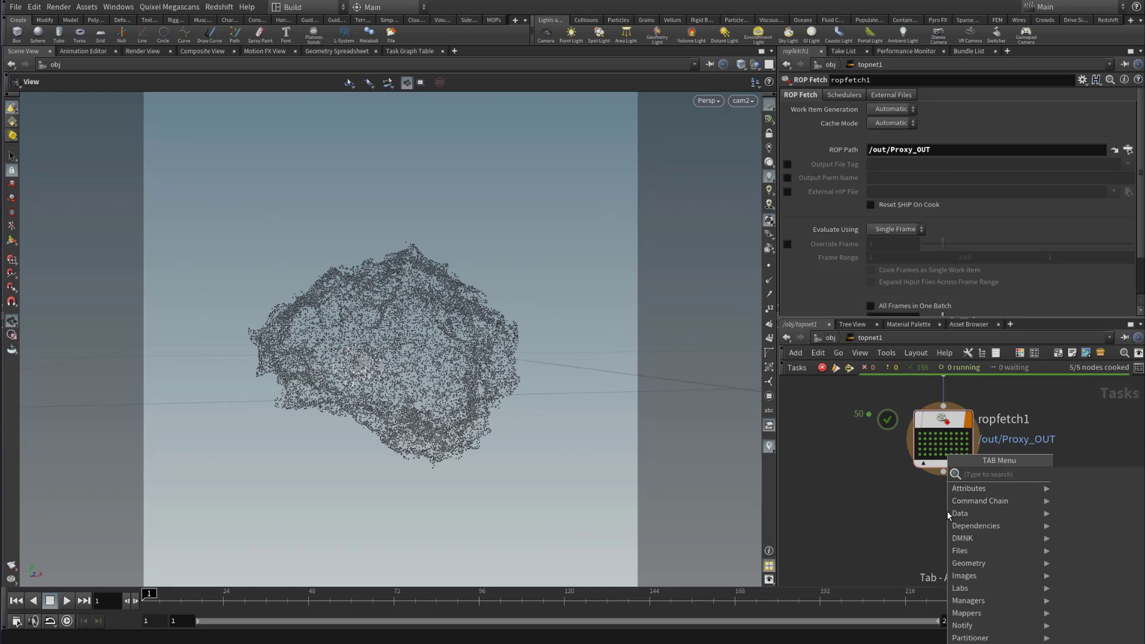
key("Down")
key("Down")
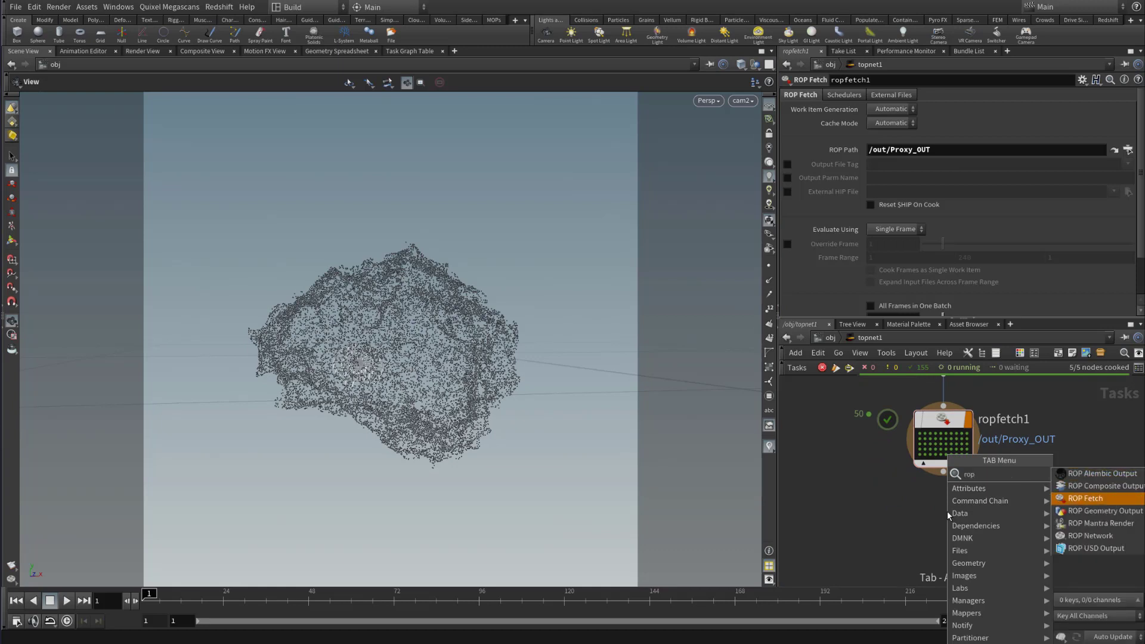
key("Return")
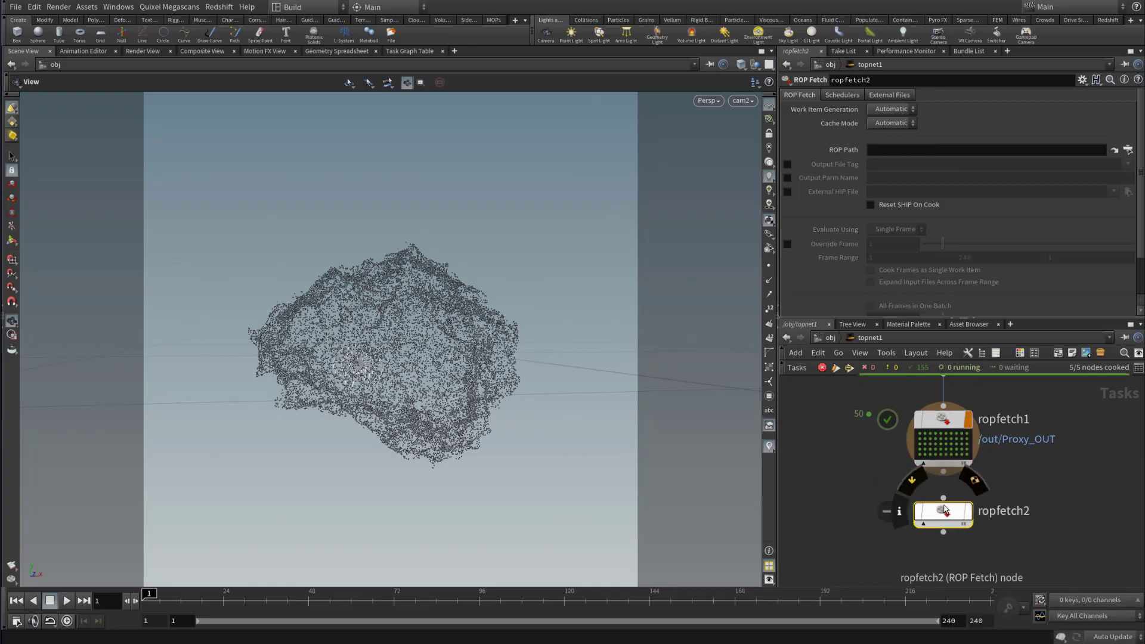
left_click(945, 520)
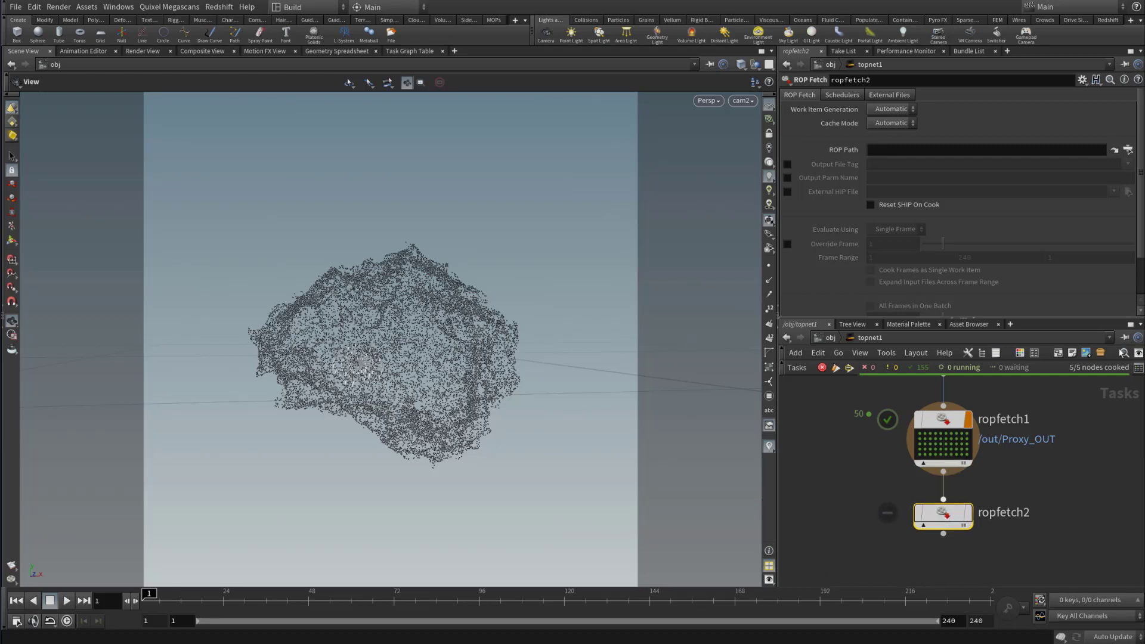
Set the ROP Path of the new ROP Fetch node to /out/Redshift_ROP1
left_click(1128, 150)
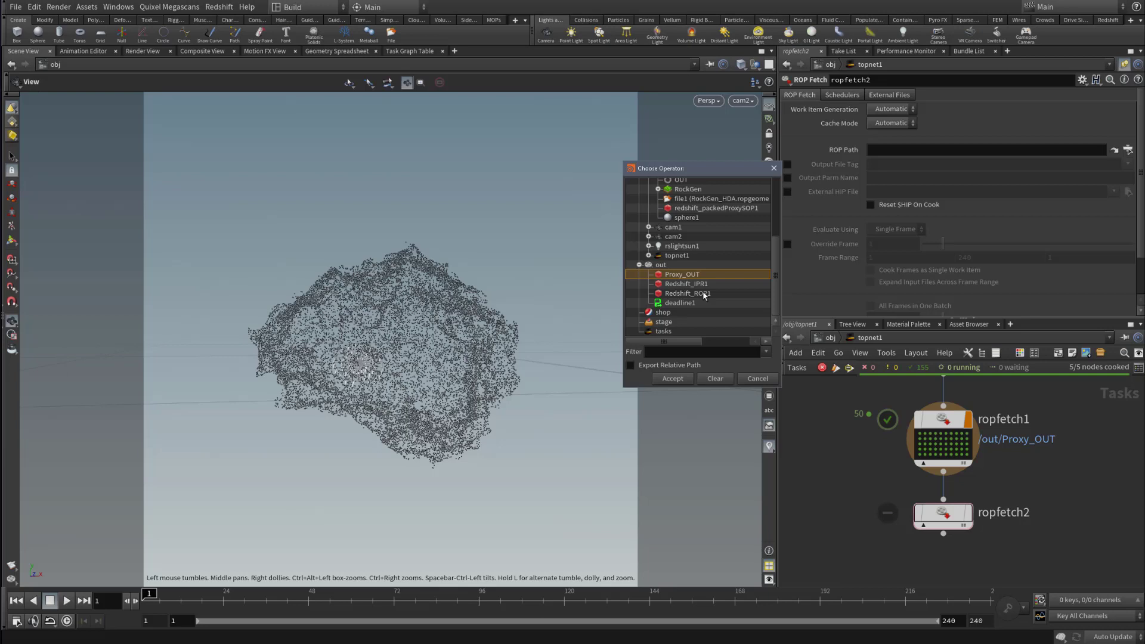
left_click(703, 292)
double_click(712, 294)
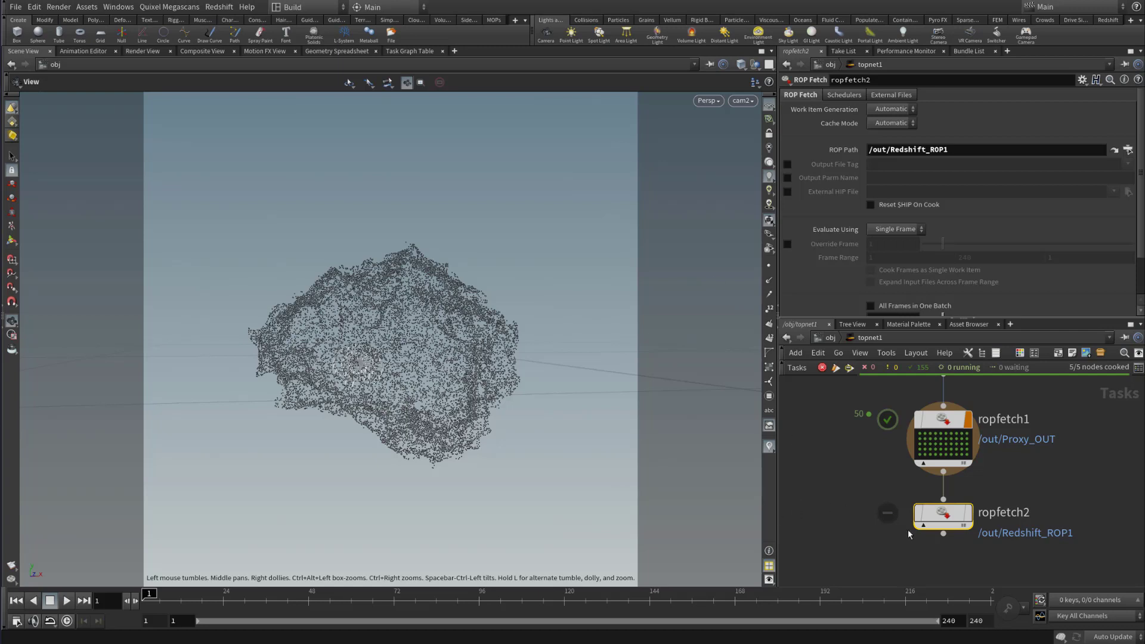
Set ropfetch2's TOP Scheduler Override to /obj/topnet1/localscheduler and check the Work Item Priority options
middle_click_drag(831, 512, 814, 461)
left_click_drag(830, 445, 1009, 524)
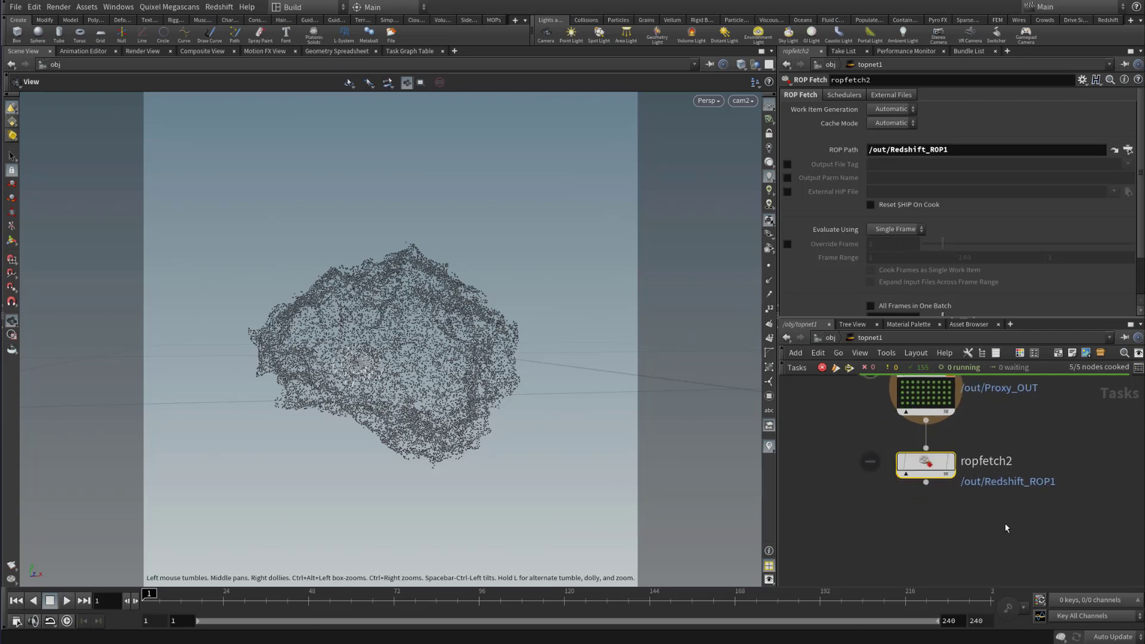
left_click(890, 96)
left_click(846, 95)
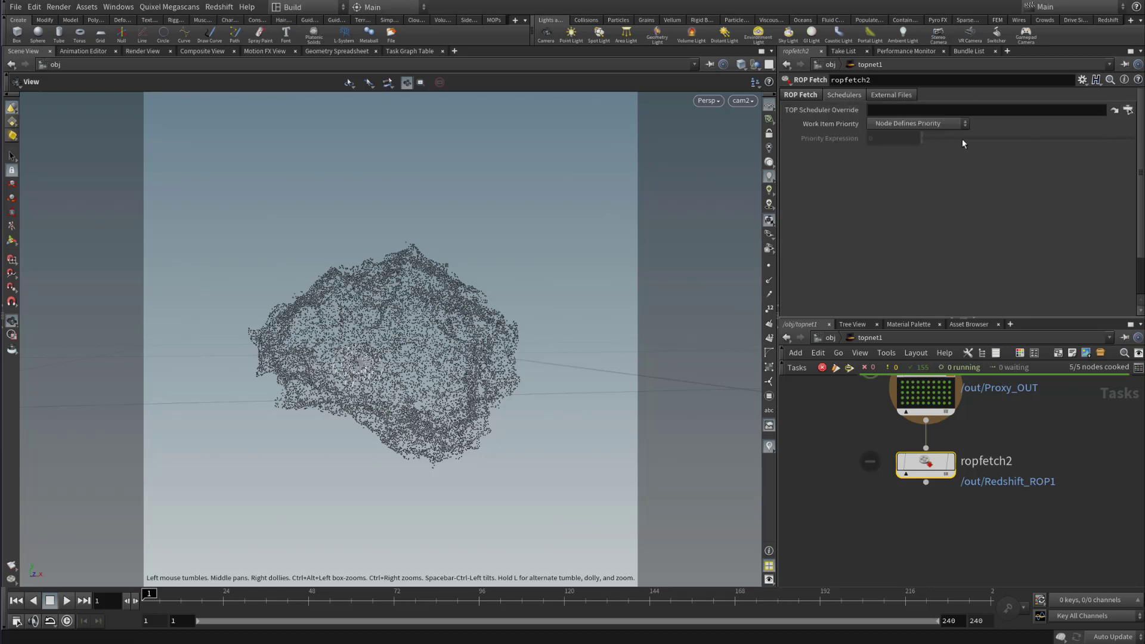
left_click(1128, 109)
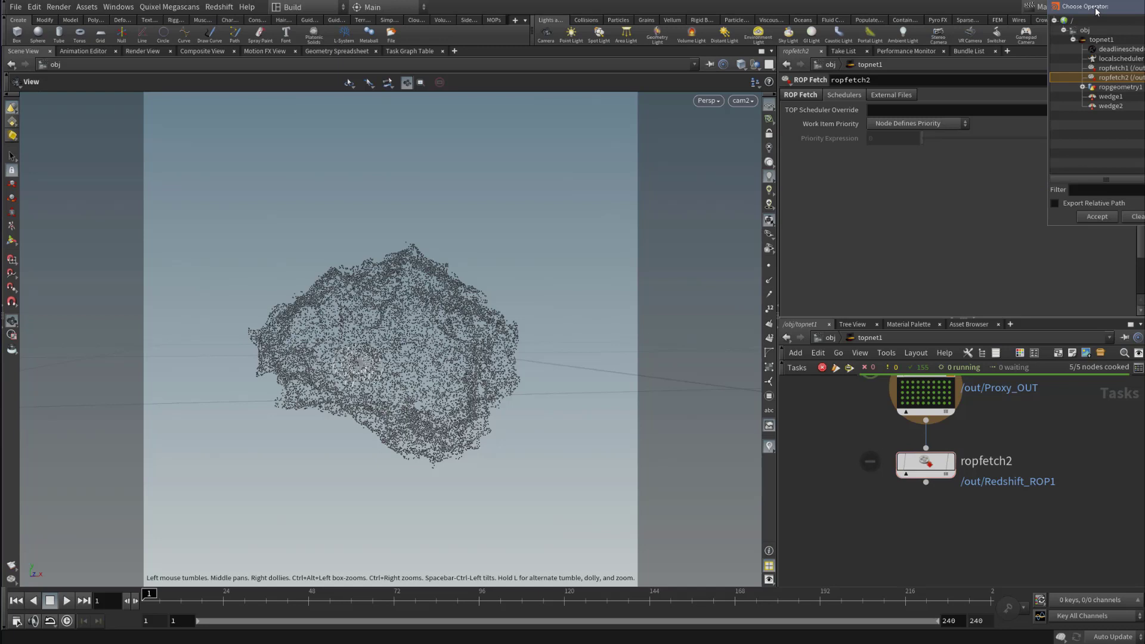
left_click_drag(1099, 8, 662, 154)
double_click(686, 207)
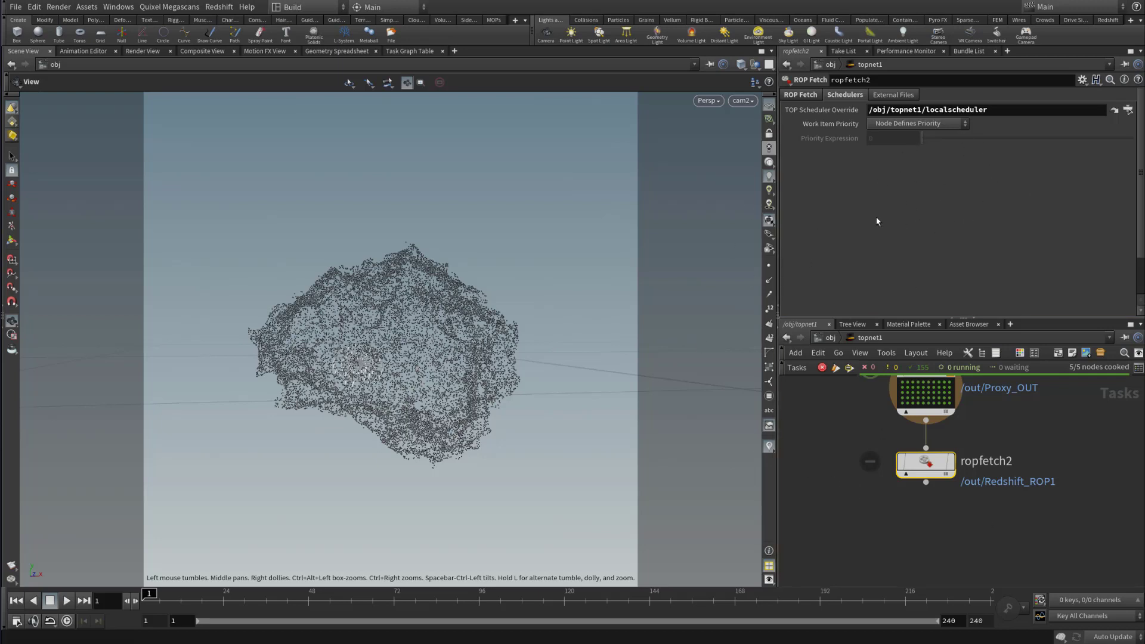
left_click(963, 124)
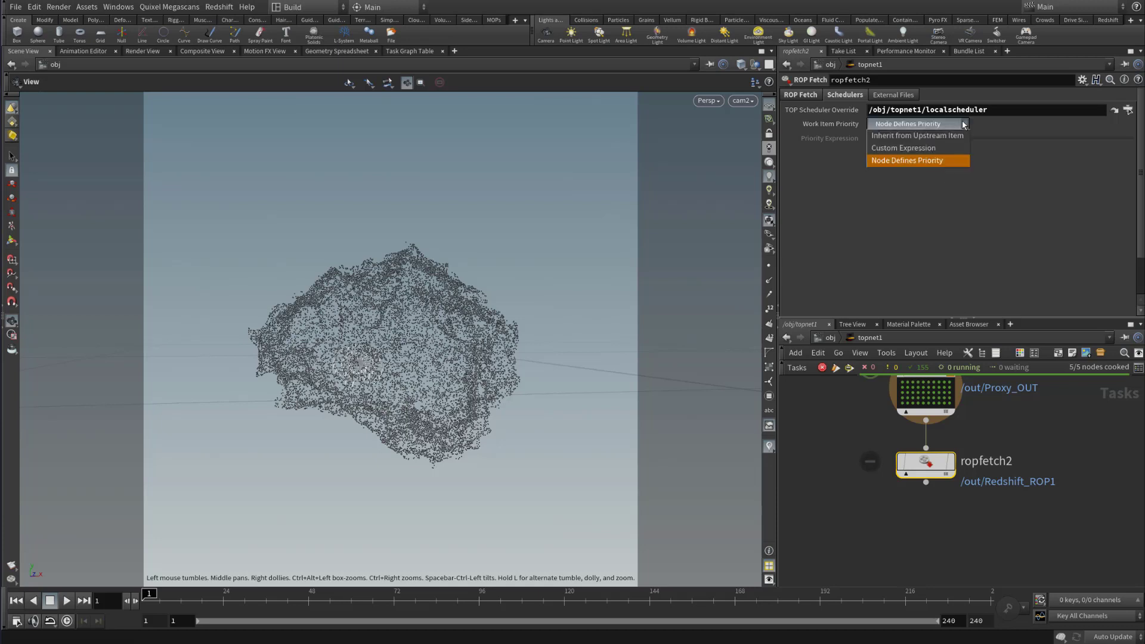
left_click(993, 125)
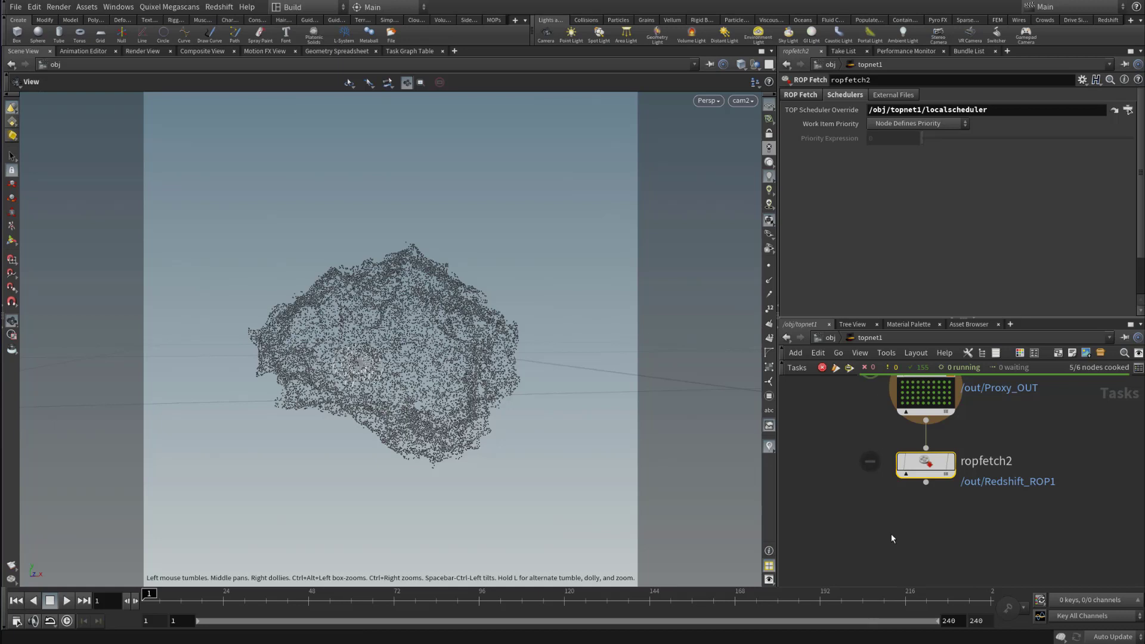
Examine the scheduler and job parameters of the existing localscheduler node
scroll(1018, 436, "down", 4)
middle_click_drag(1071, 429, 1028, 581)
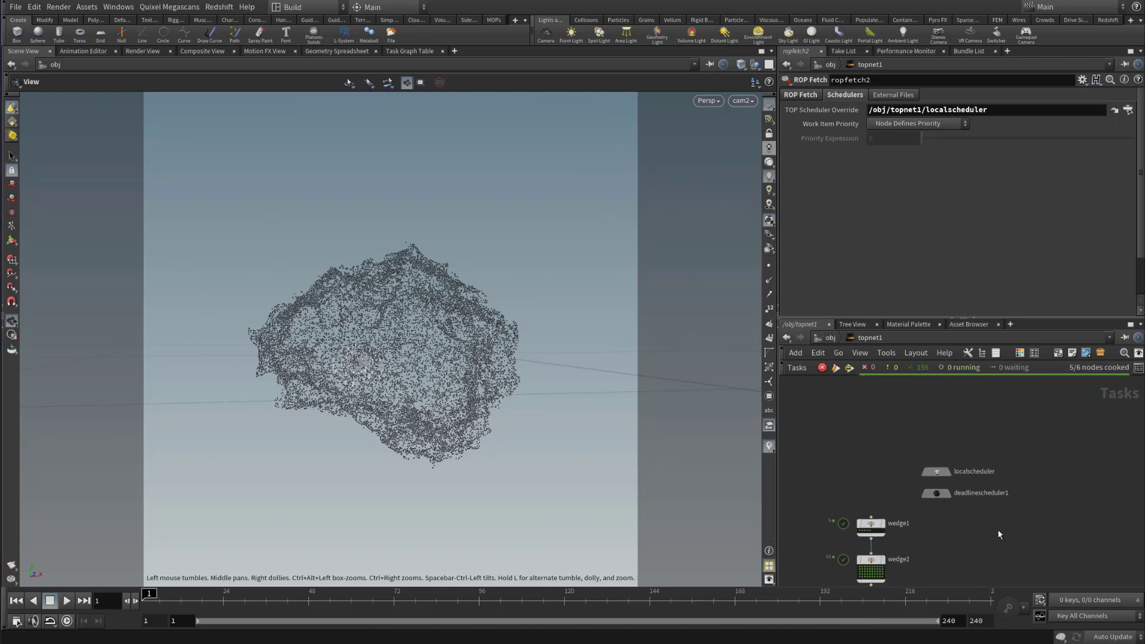
scroll(940, 506, "up", 3)
left_click(934, 446)
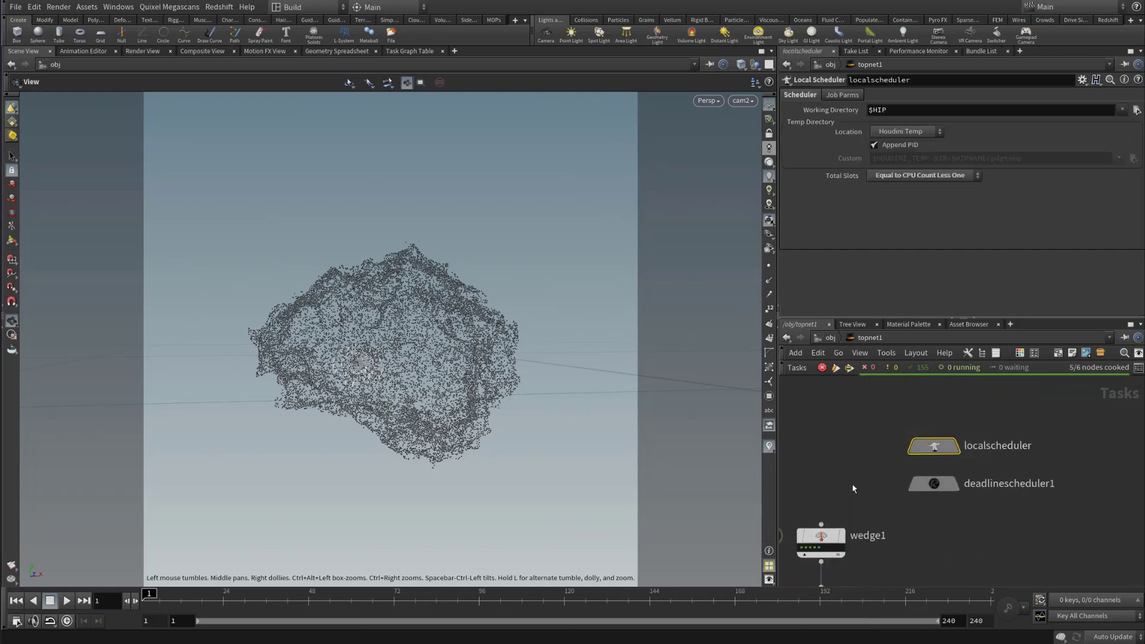
left_click(839, 95)
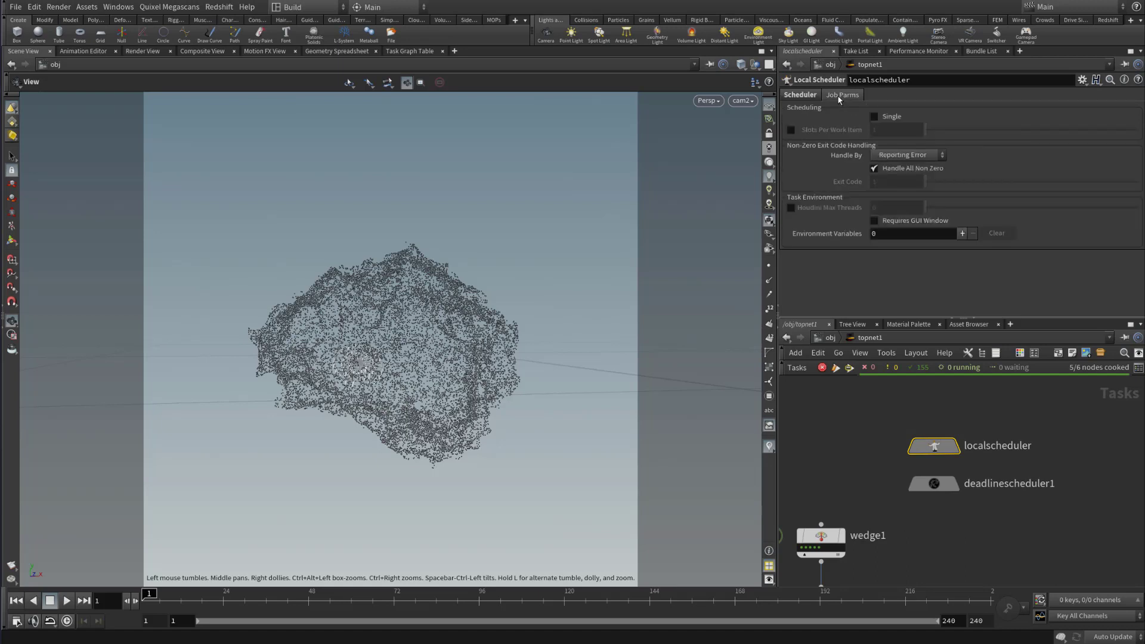
left_click(801, 95)
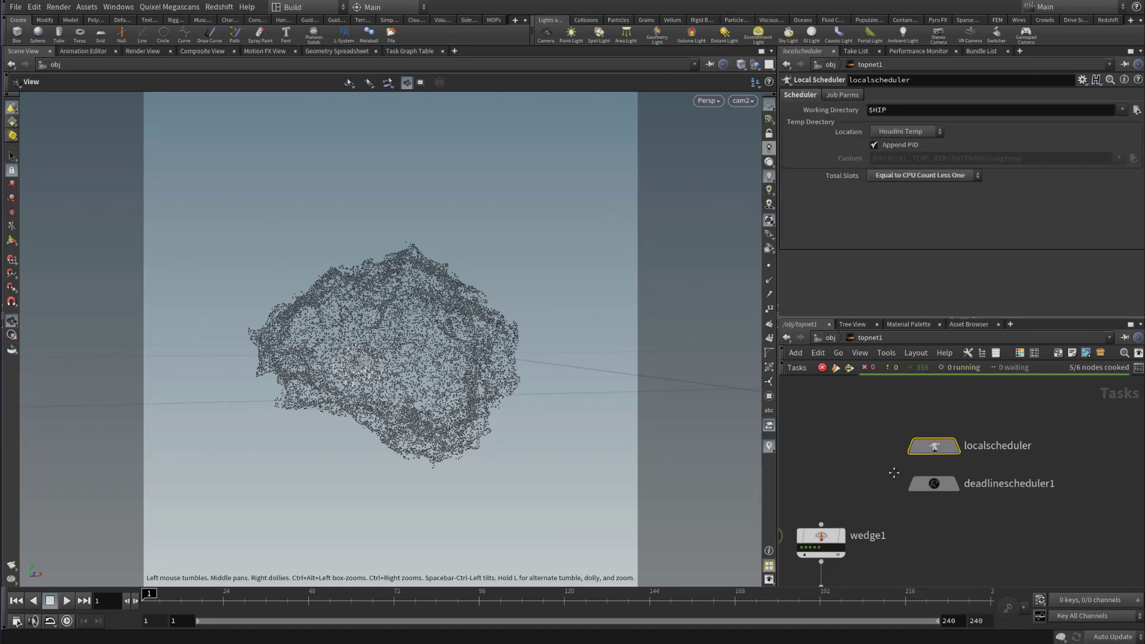
Review the task network from the scheduler and wedge nodes down to ropfetch2
middle_click_drag(894, 473, 936, 425)
middle_click_drag(1016, 498, 1040, 334)
middle_click_drag(883, 382, 1067, 582)
middle_click_drag(944, 583, 877, 450)
scroll(877, 515, "down", 2)
middle_click_drag(890, 575, 852, 453)
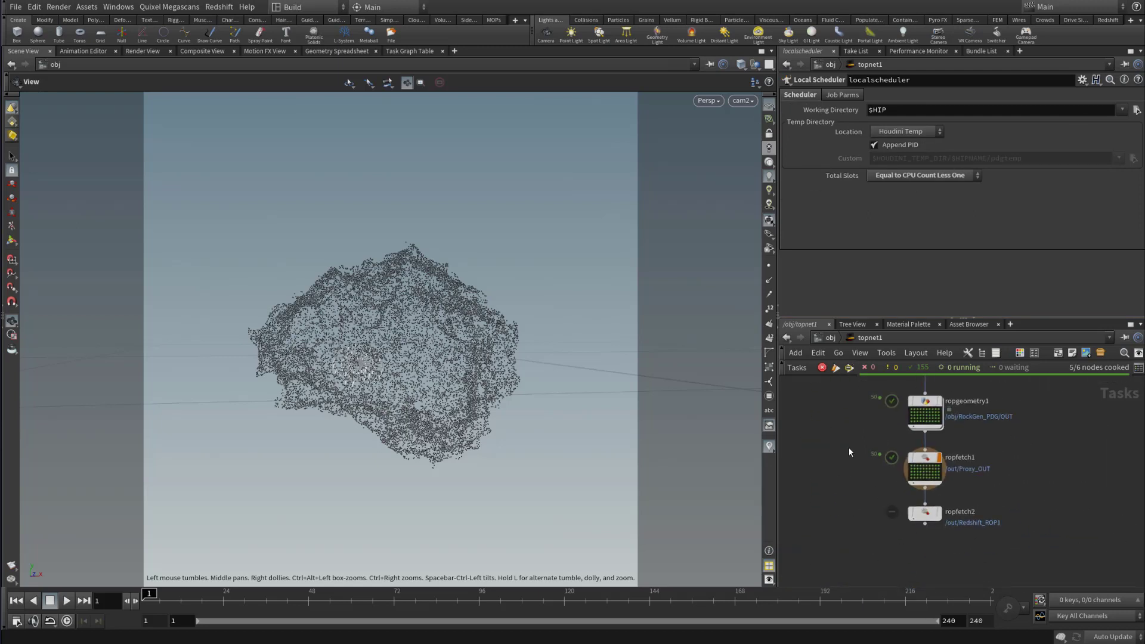
middle_click_drag(1030, 496, 960, 578)
middle_click_drag(1028, 424, 1014, 583)
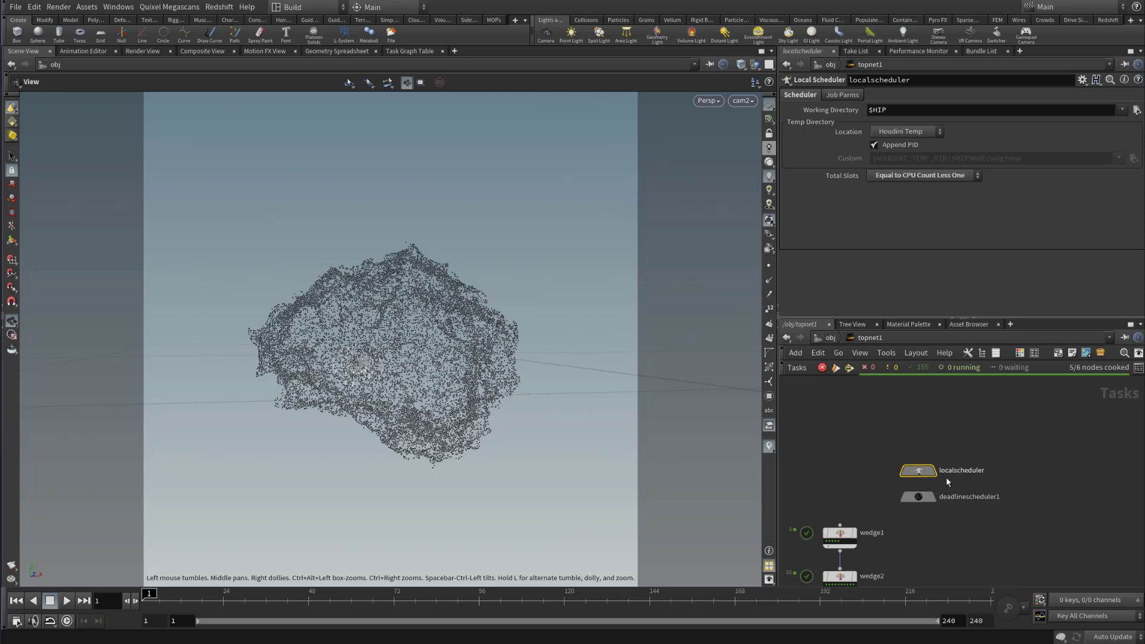
Add another Local Scheduler node and place it just below deadlinescheduler1
key("Tab")
mouse_move(955, 531)
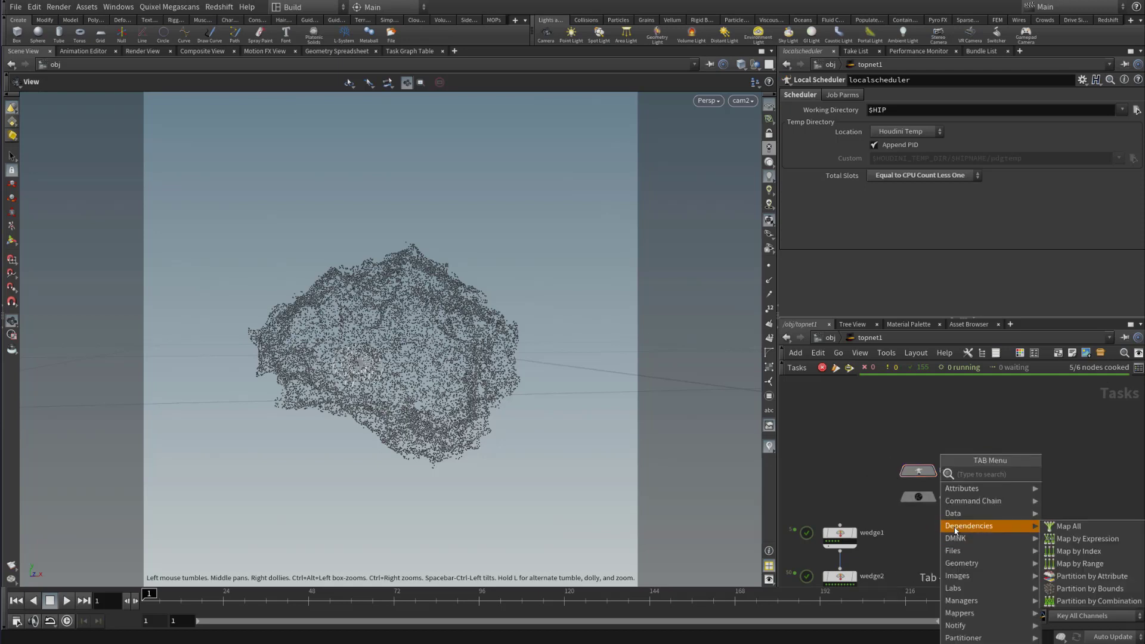
type("loc")
key("Return")
key("Return")
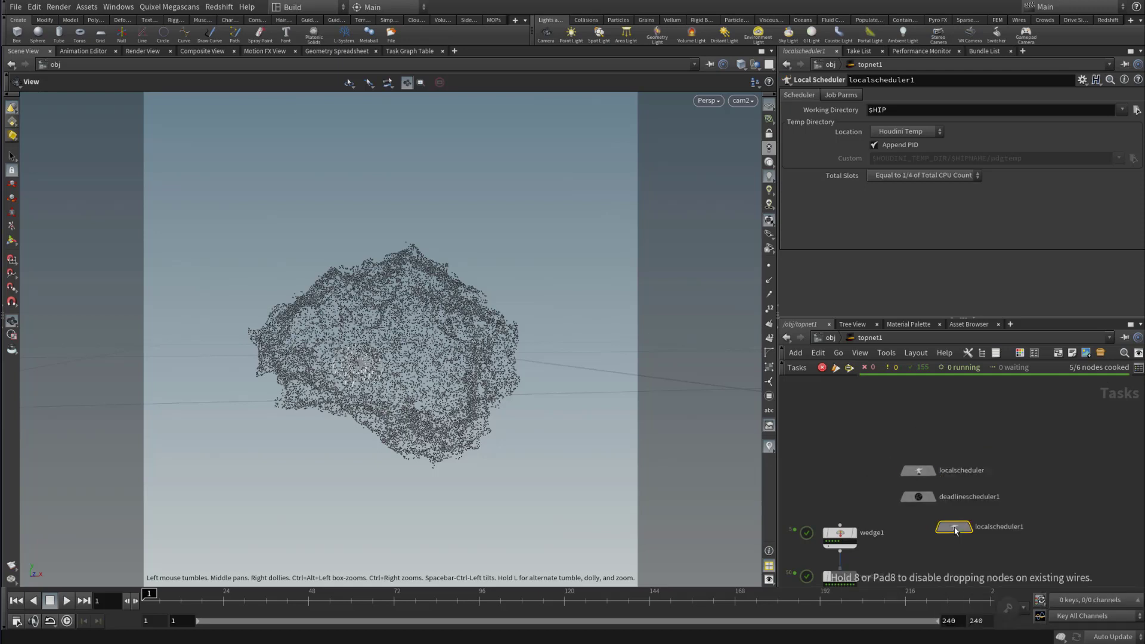
left_click(948, 533)
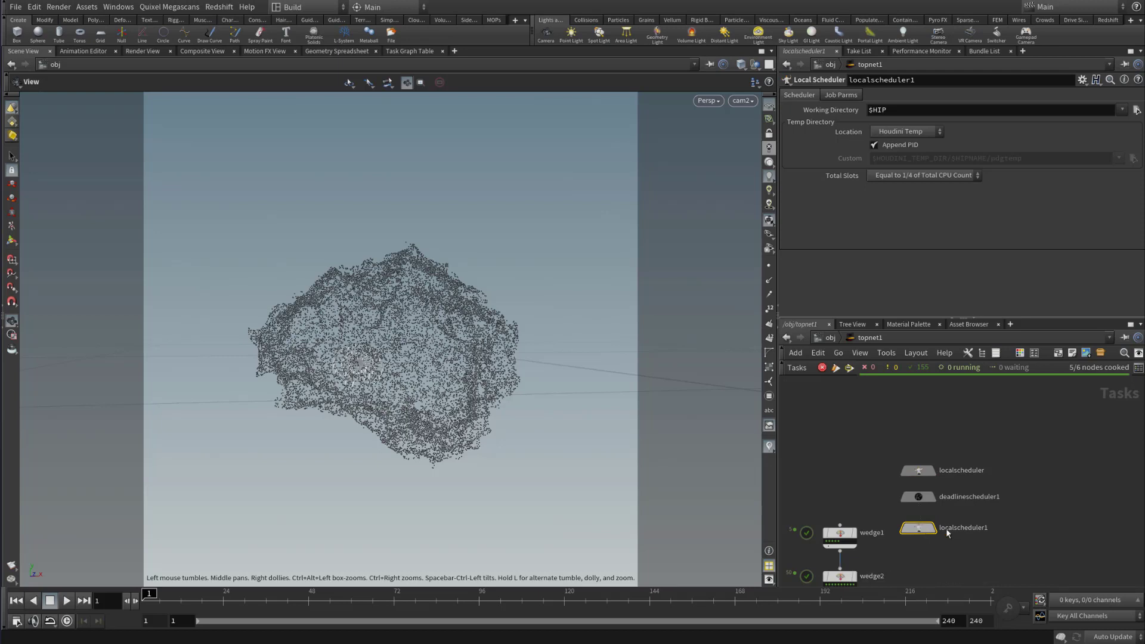
Rename the new local scheduler node as Local_GPU
double_click(966, 526)
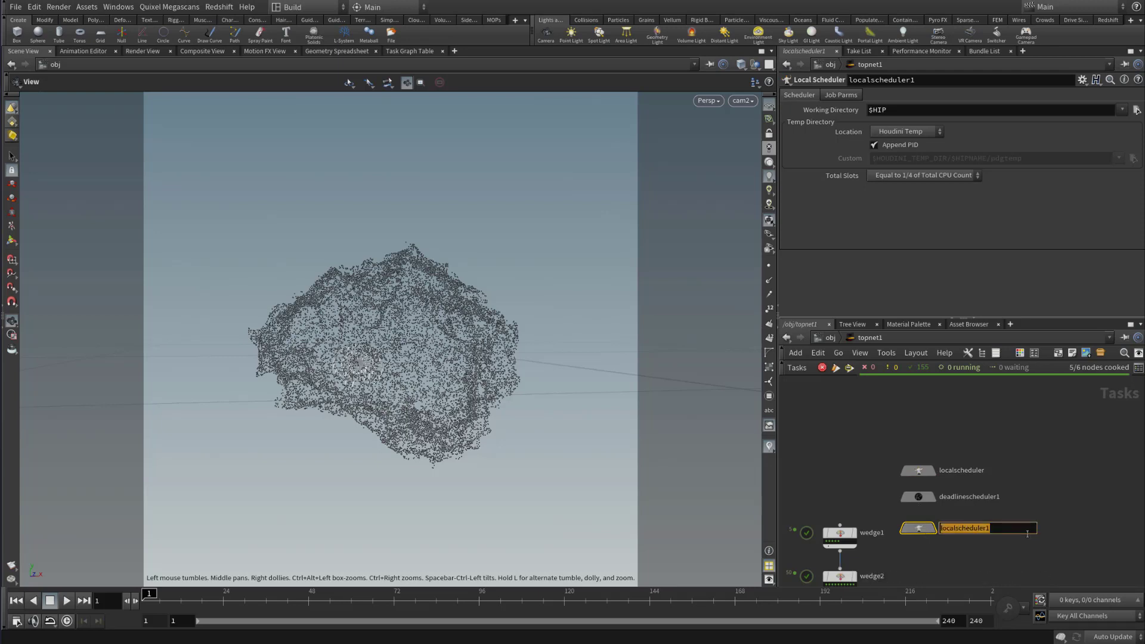
type("Local_GPU")
key("Return")
Set ropfetch2's TOP Scheduler Override to /obj/topnet1/Local_GPU and return to its main ROP Fetch parameters
middle_click_drag(1044, 489, 1108, 381)
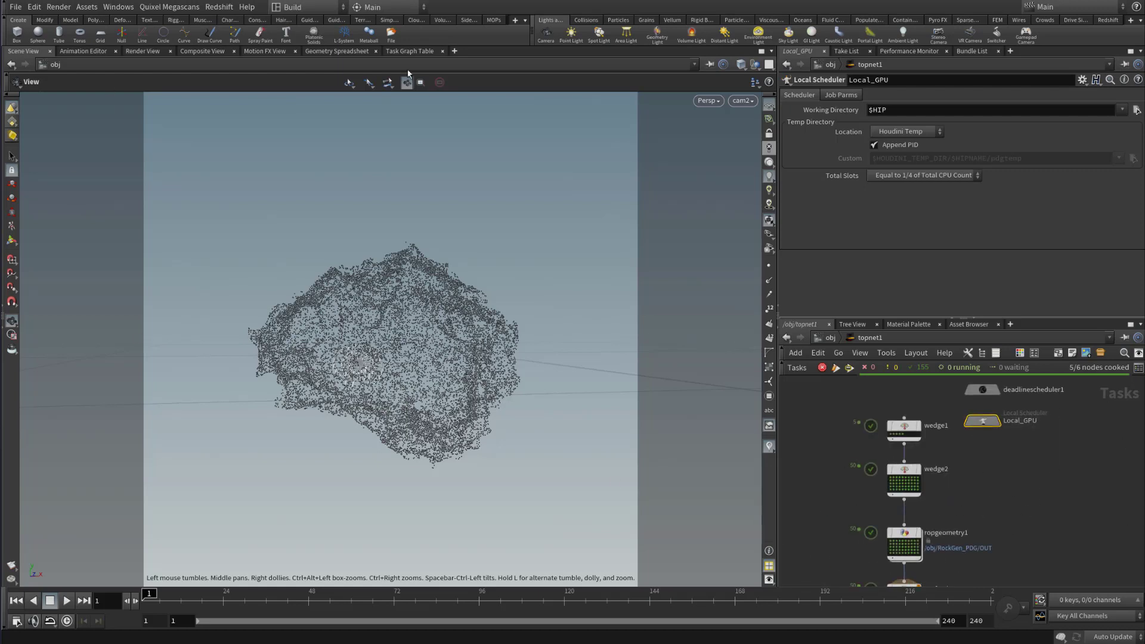
scroll(1014, 537, "down", 5)
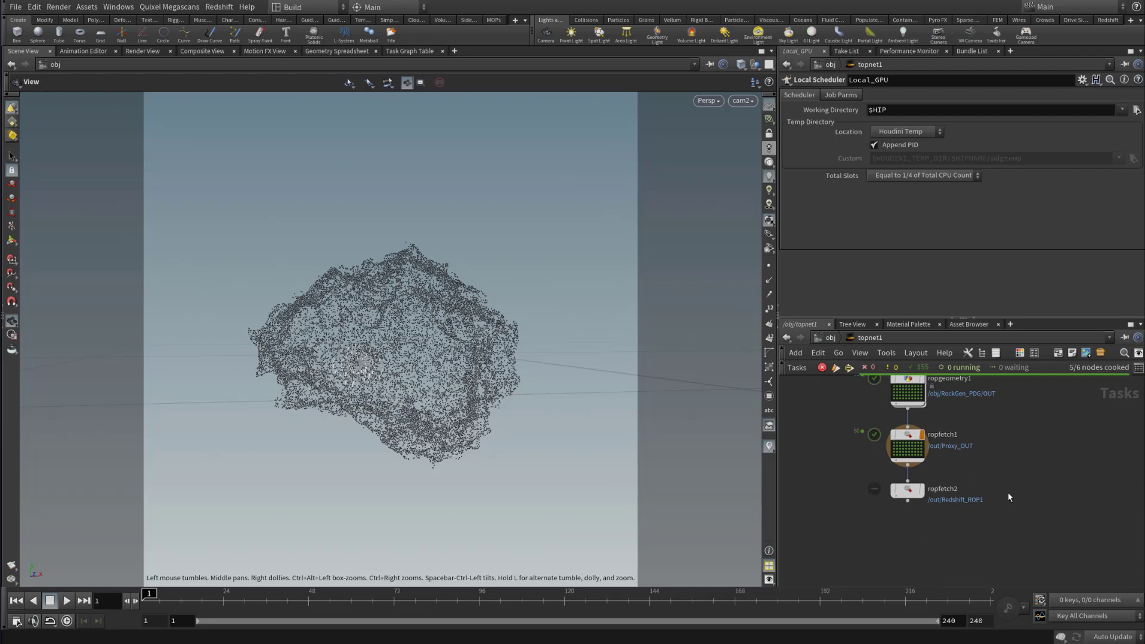
left_click_drag(1011, 470, 783, 542)
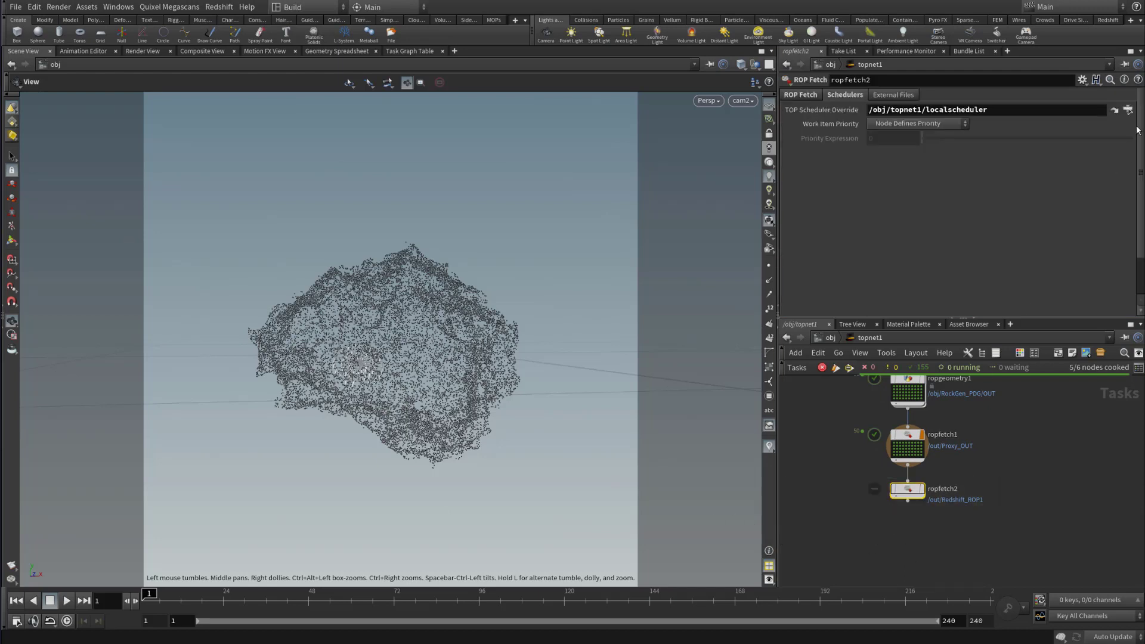
left_click(1128, 110)
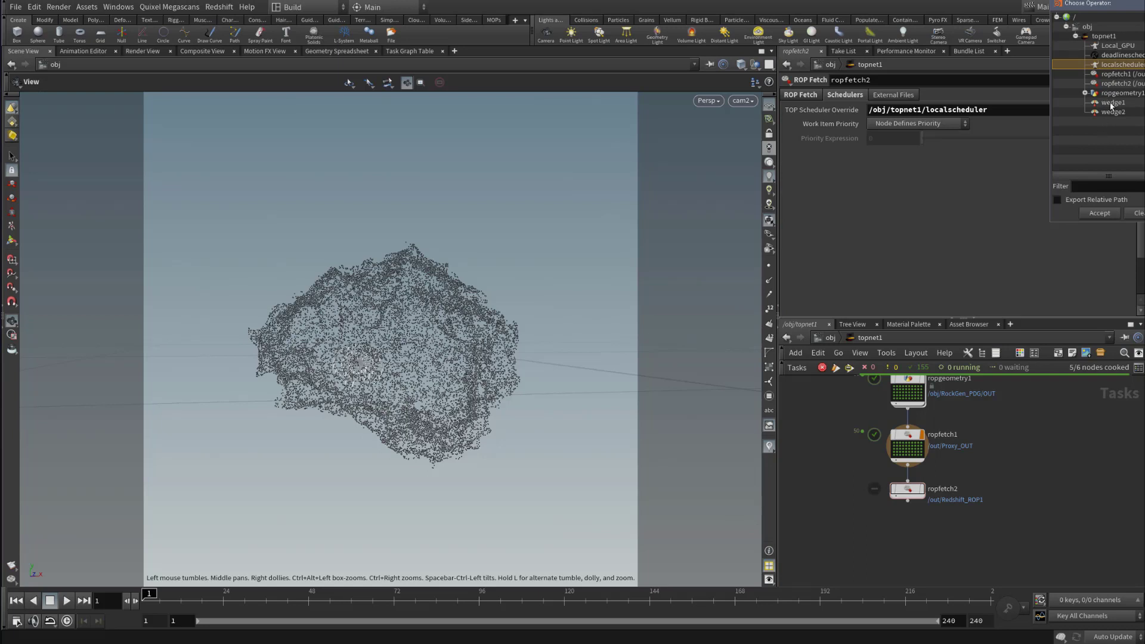
double_click(1118, 46)
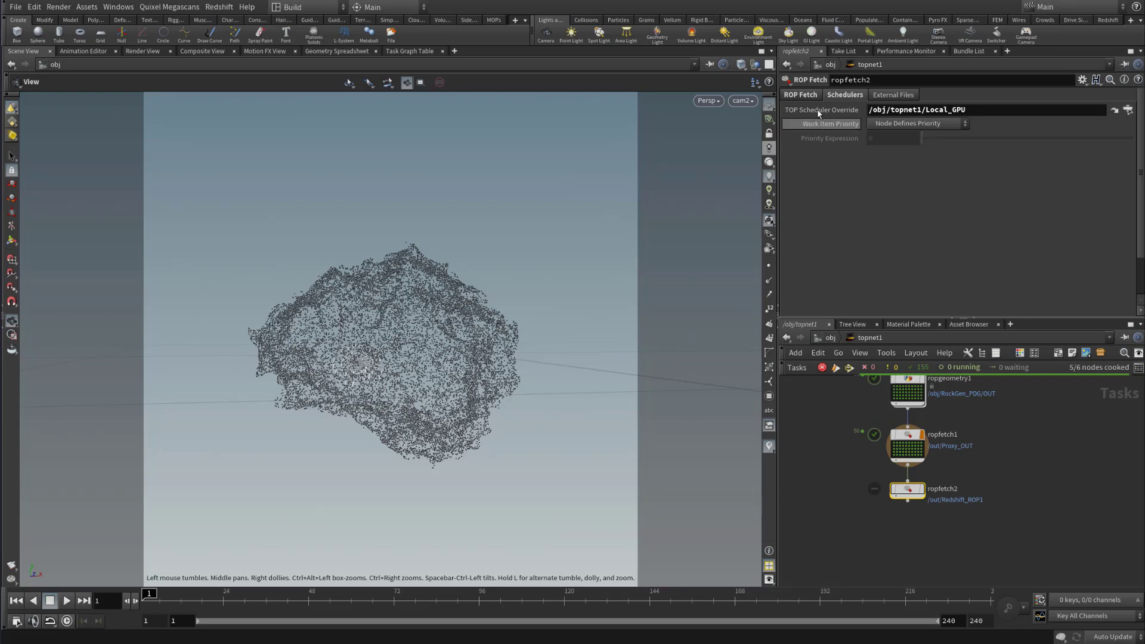
left_click(889, 96)
left_click(809, 96)
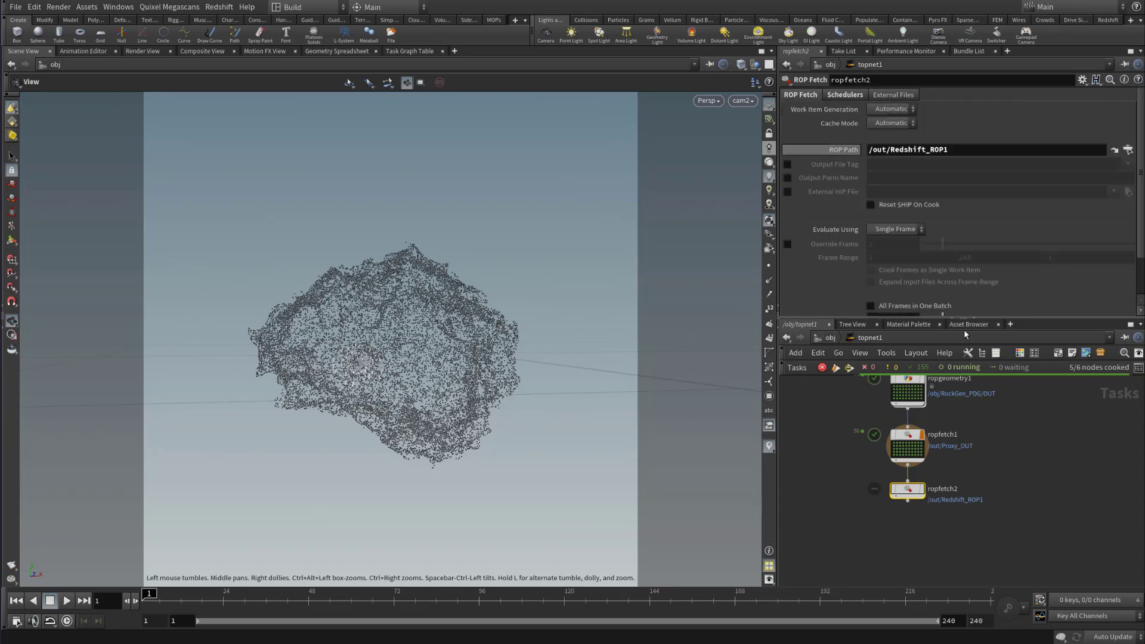
Open the Local_GPU scheduler's job parameters and enable Single scheduling, leaving its Total Slots option as it is
middle_click_drag(1082, 440, 1002, 611)
middle_click_drag(976, 409, 1044, 387)
left_click(934, 541)
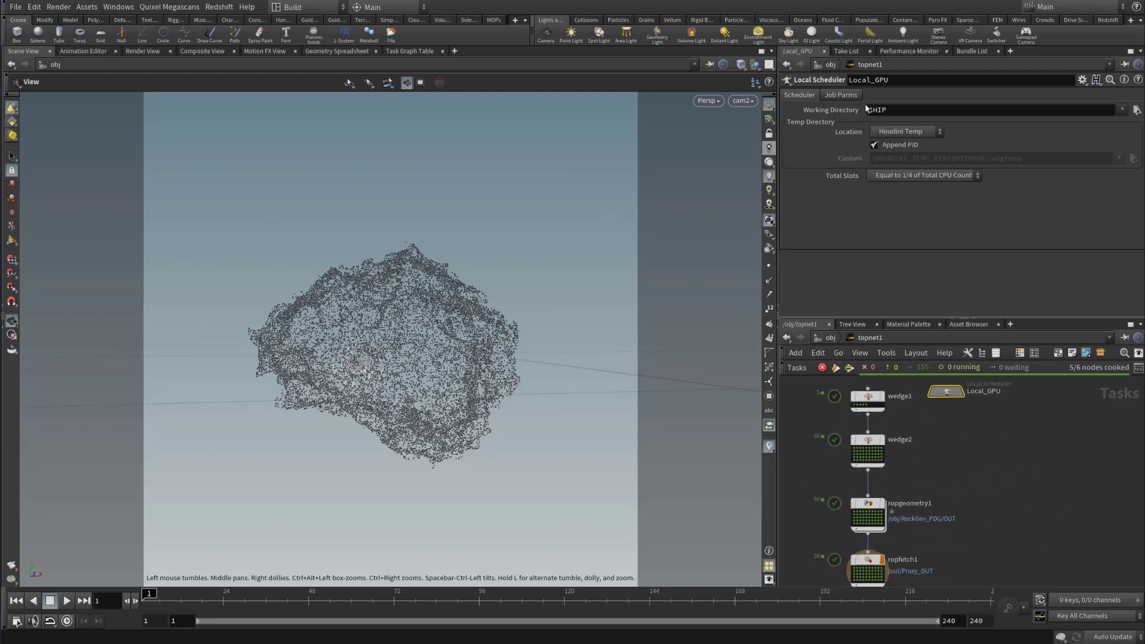
left_click(912, 177)
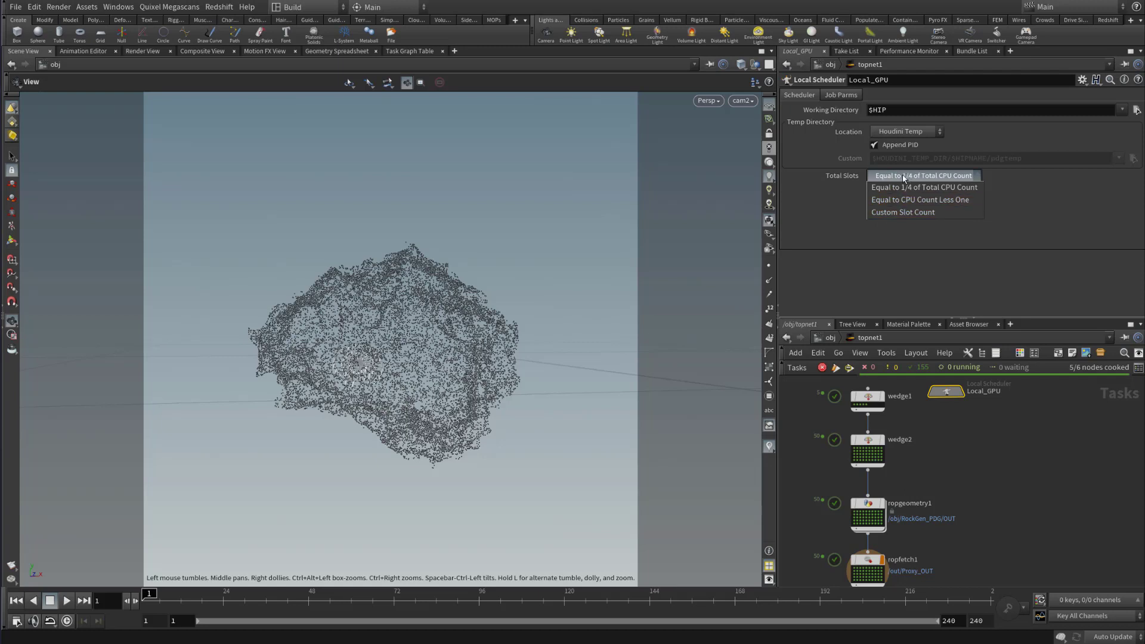
left_click(853, 95)
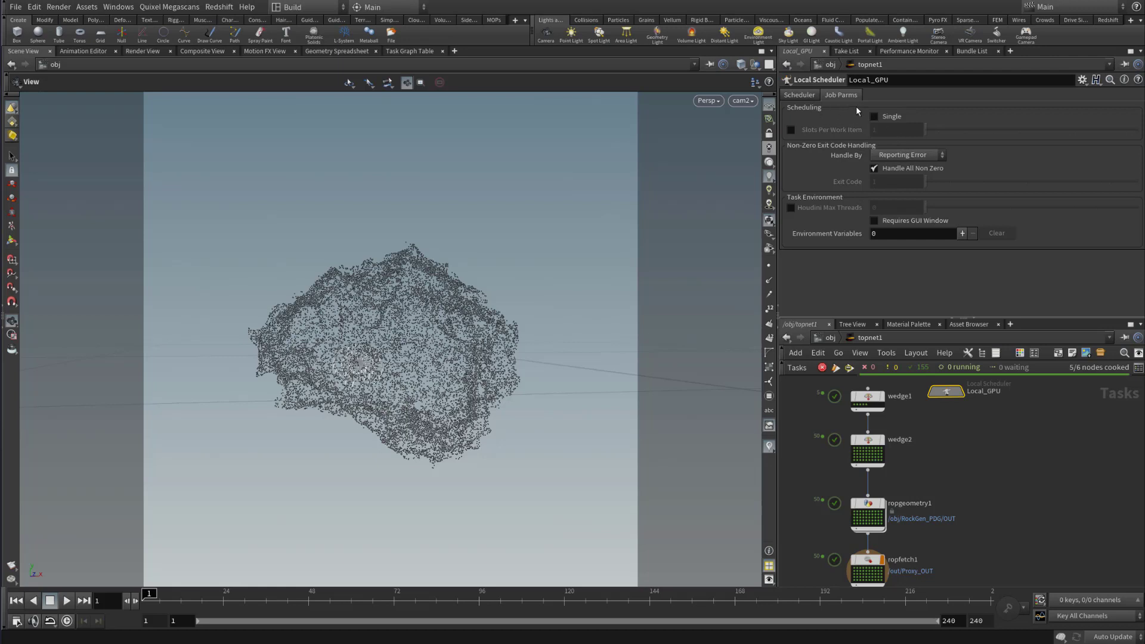
left_click(876, 117)
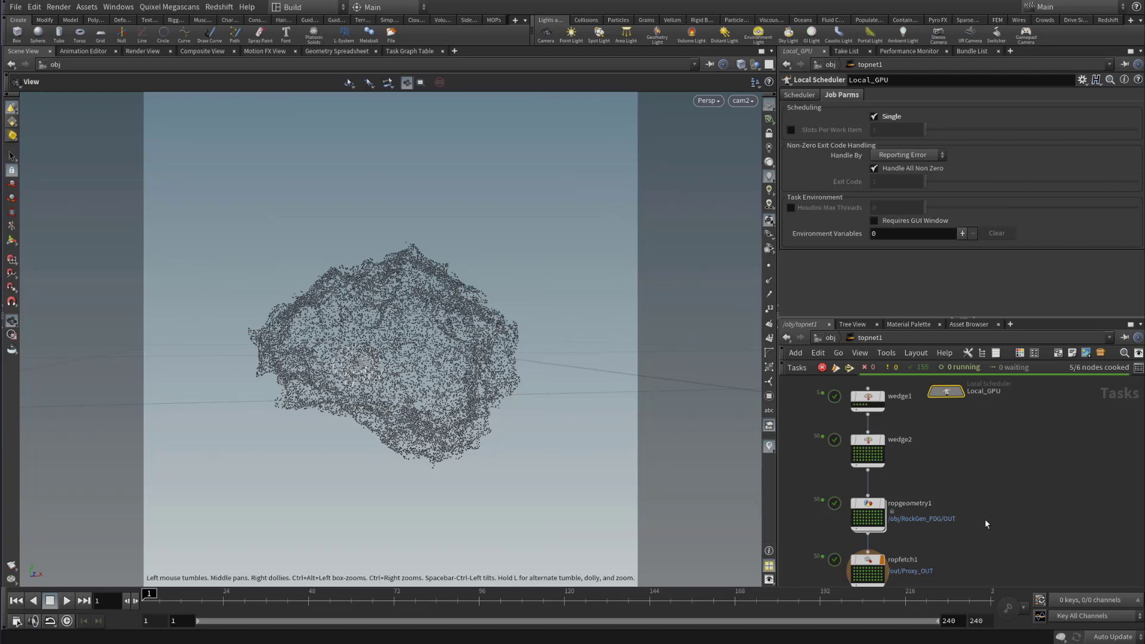
Add a Wait for All node below ropfetch2 and connect ropfetch2's output to it
middle_click_drag(987, 524, 976, 470)
left_click_drag(991, 463, 827, 521)
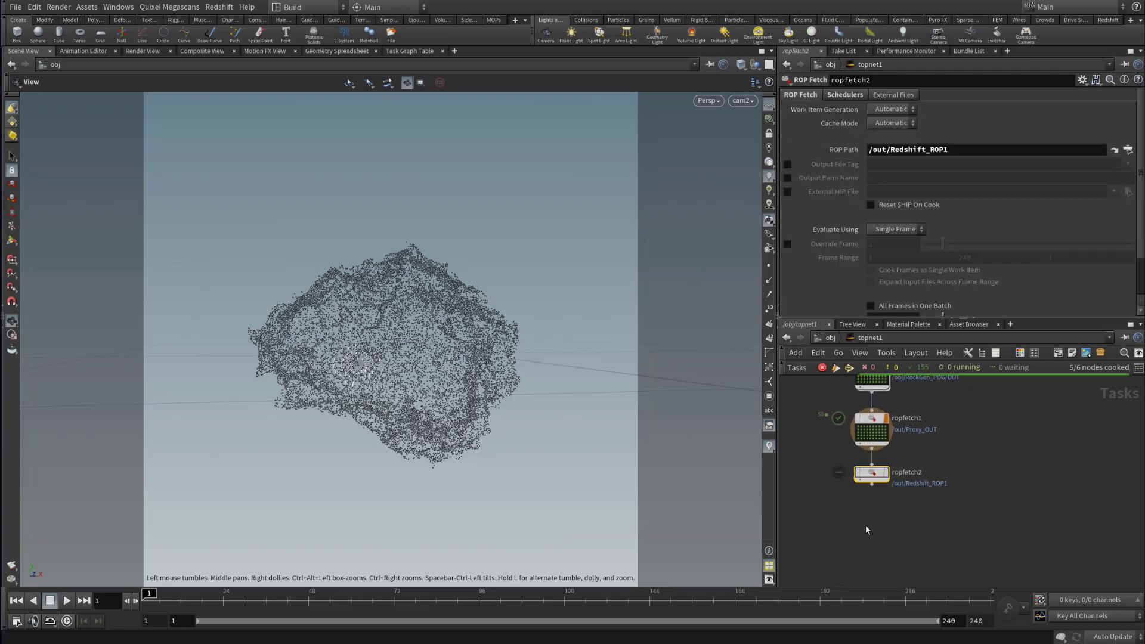
middle_click_drag(981, 461, 1008, 479)
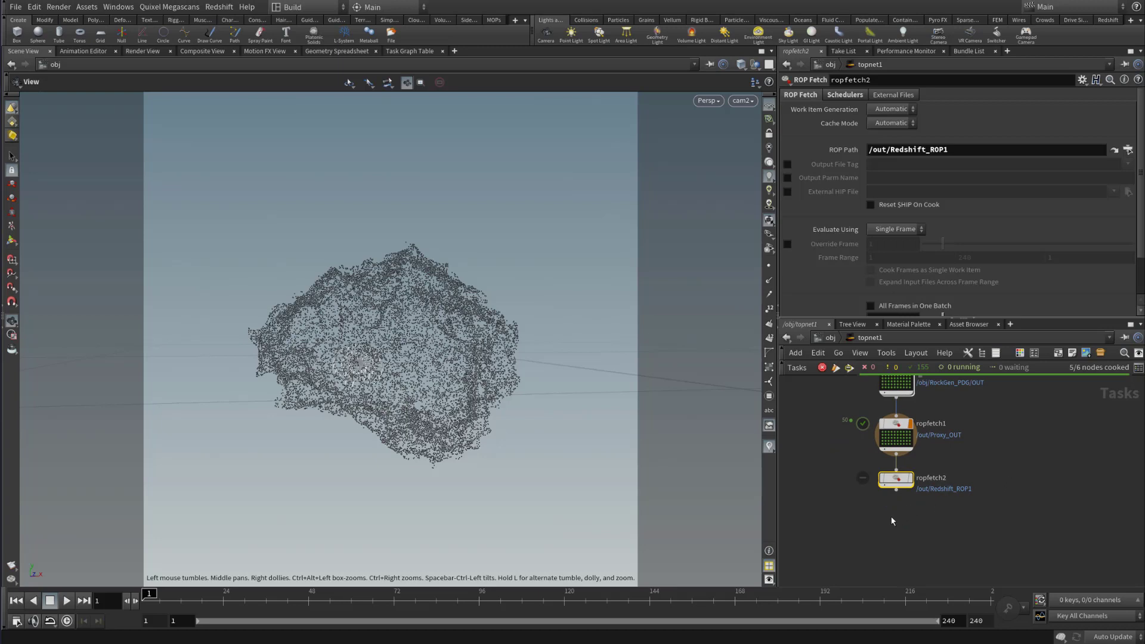
middle_click_drag(924, 538, 914, 469)
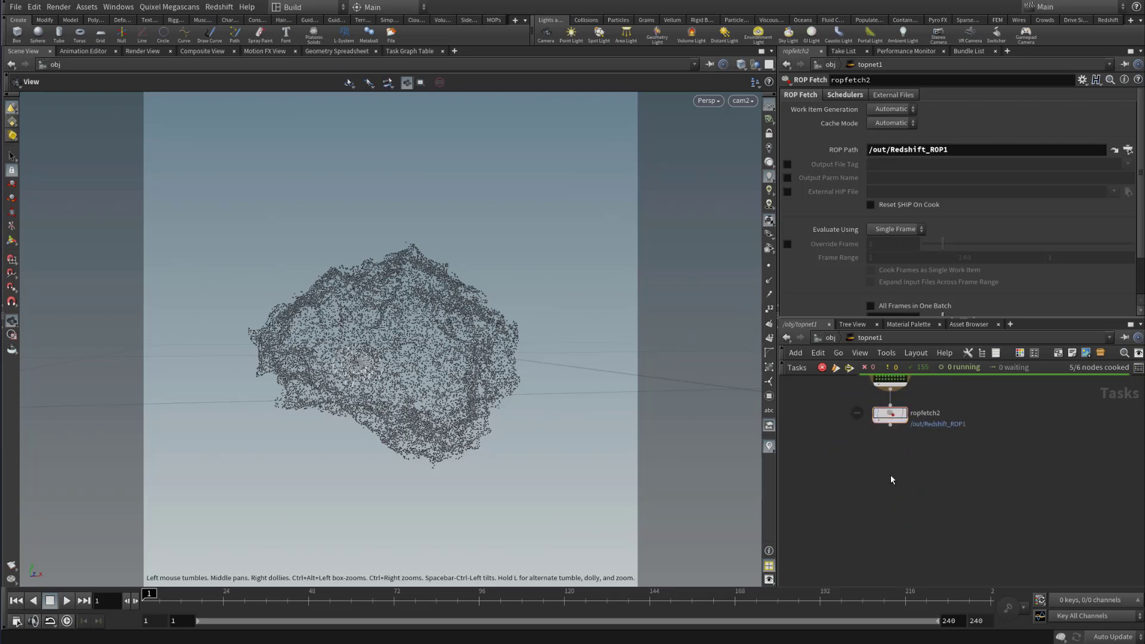
key("Tab")
type("wait")
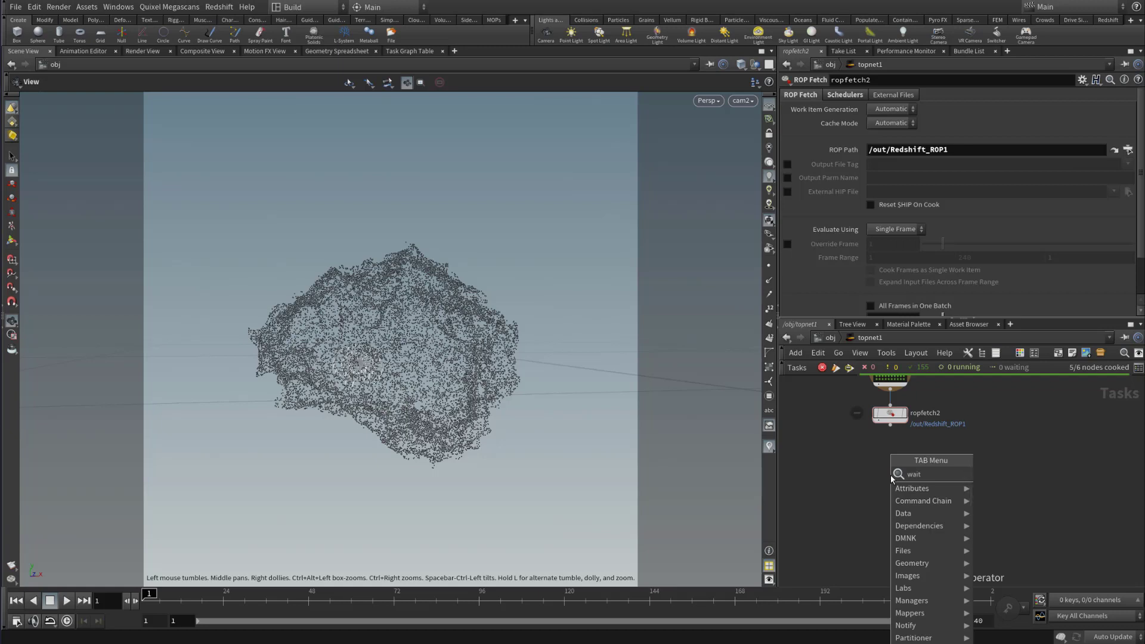
key("Return")
left_click(891, 476)
scroll(1018, 450, "up", 3)
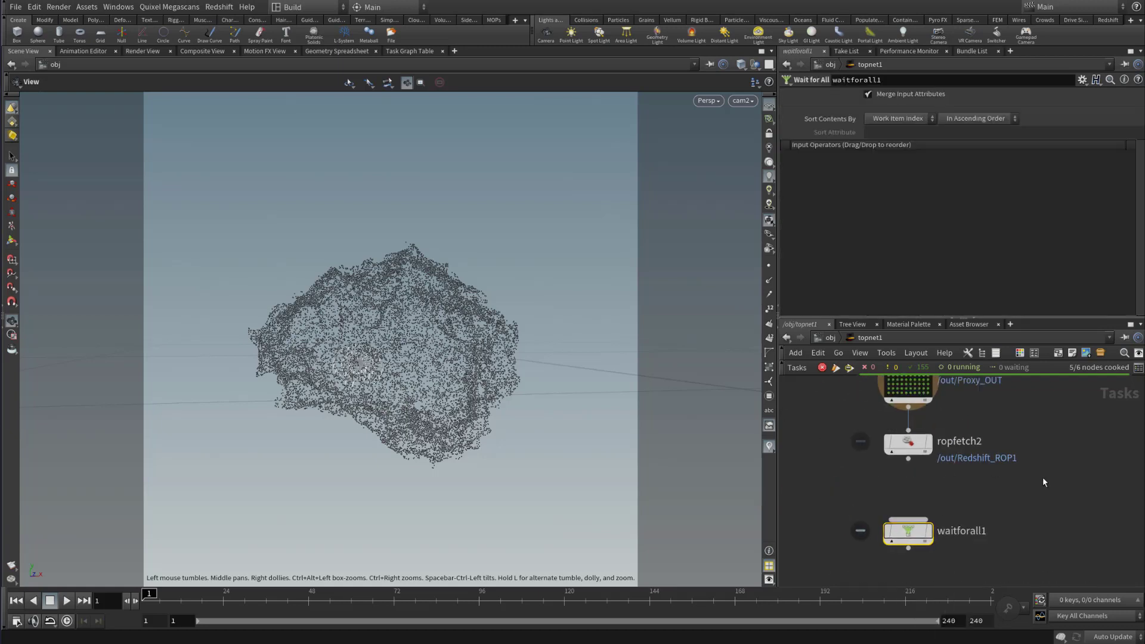
left_click_drag(904, 458, 901, 502)
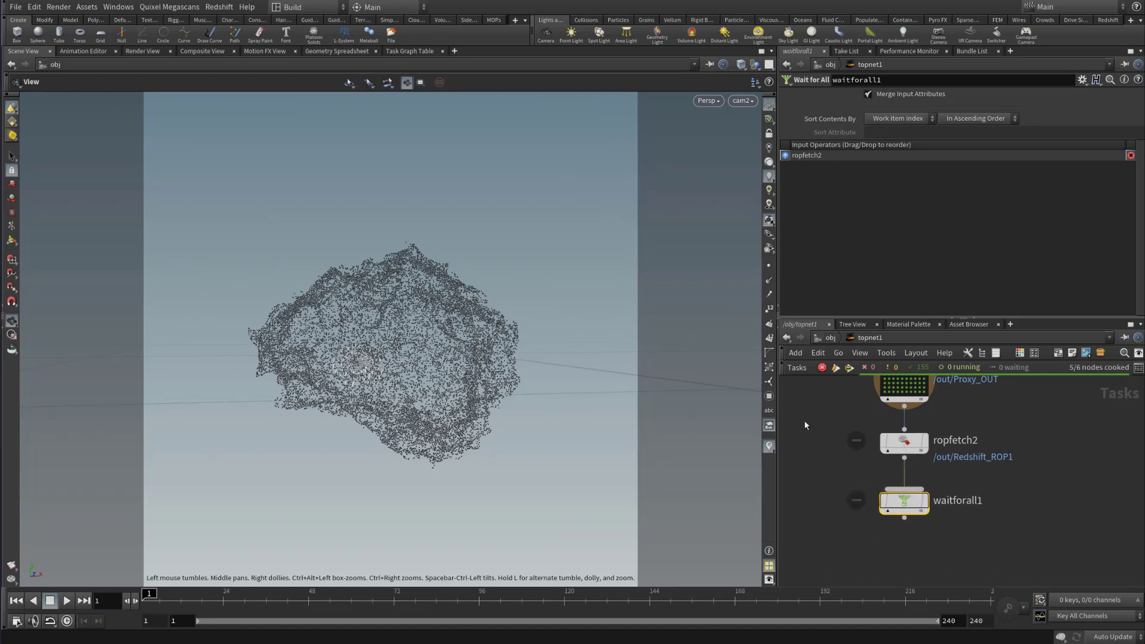
left_click_drag(802, 420, 1084, 482)
left_click_drag(1056, 482, 819, 423)
left_click_drag(798, 478, 1009, 536)
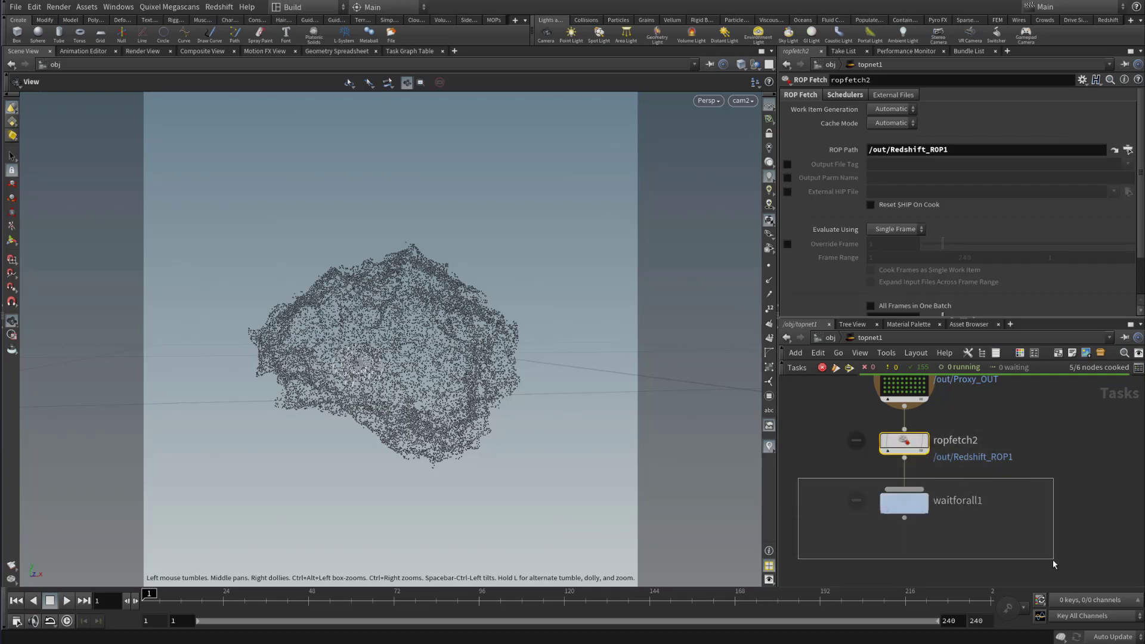
left_click_drag(1054, 561, 1052, 561)
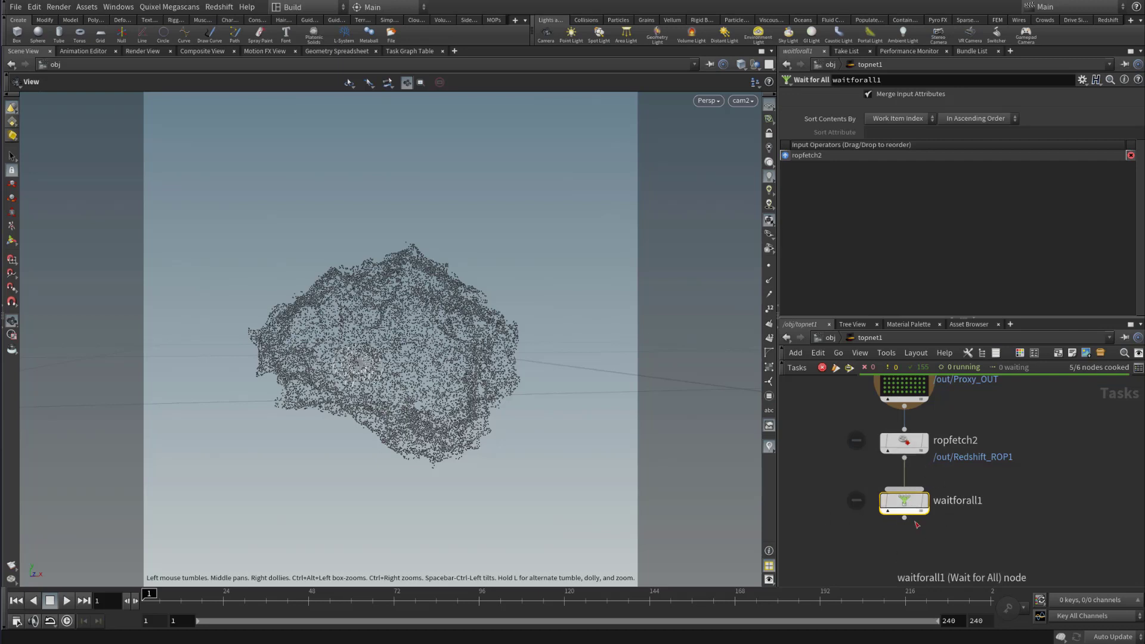
Add an ImageMagick node below waitforall1, connected to its output, and give the new node the display flag
middle_click_drag(916, 562, 928, 493)
left_click(927, 491)
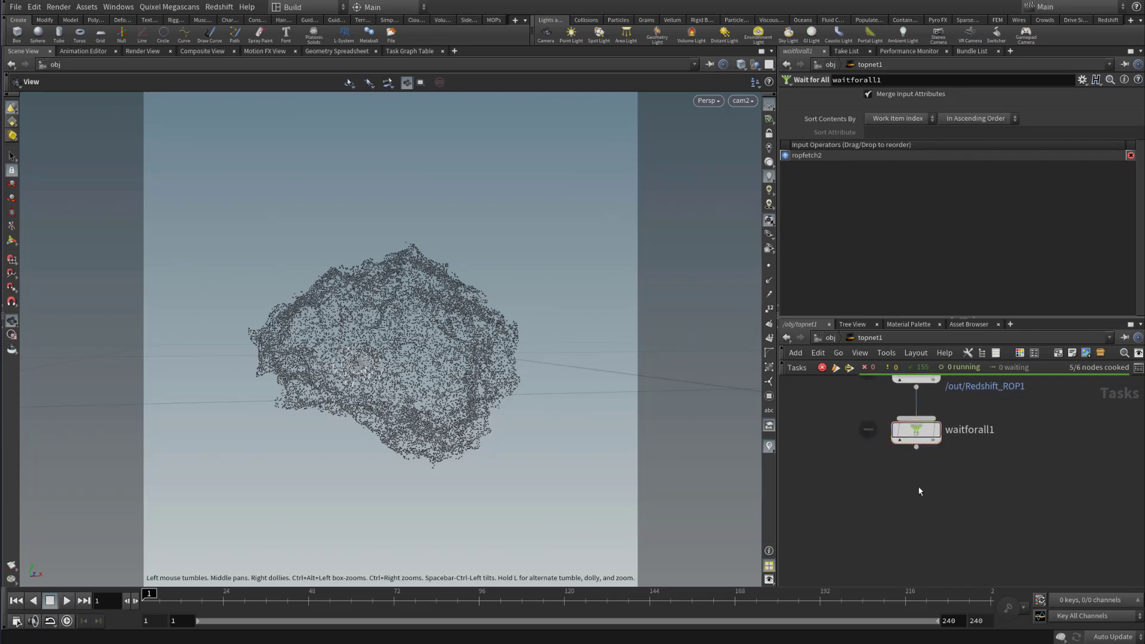
key("Tab")
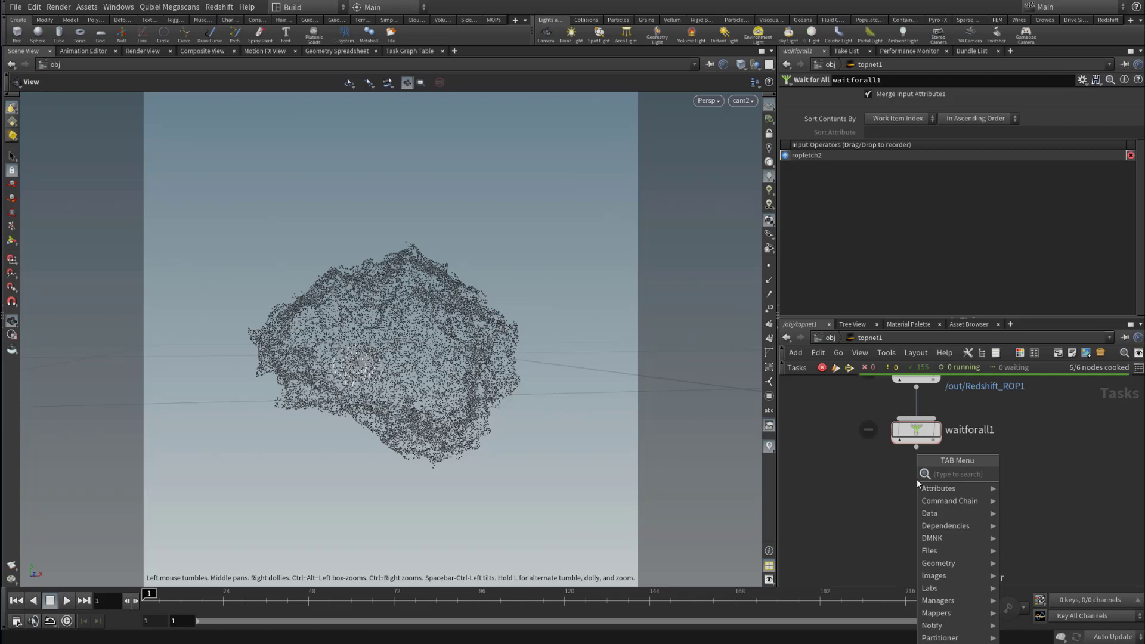
type("image")
key("Return")
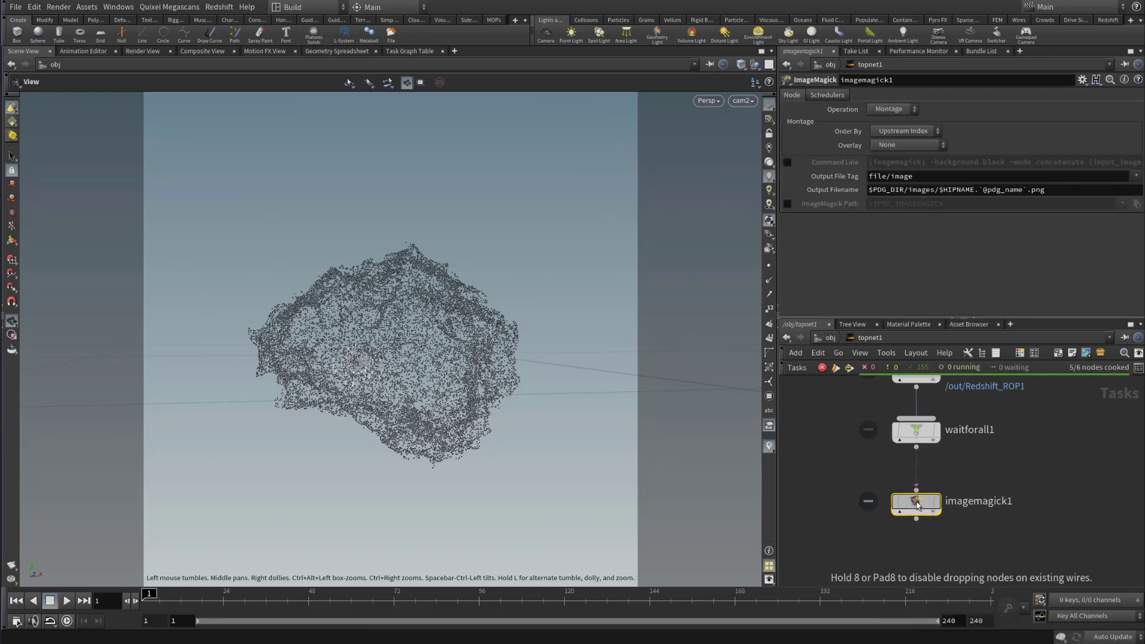
left_click(935, 497)
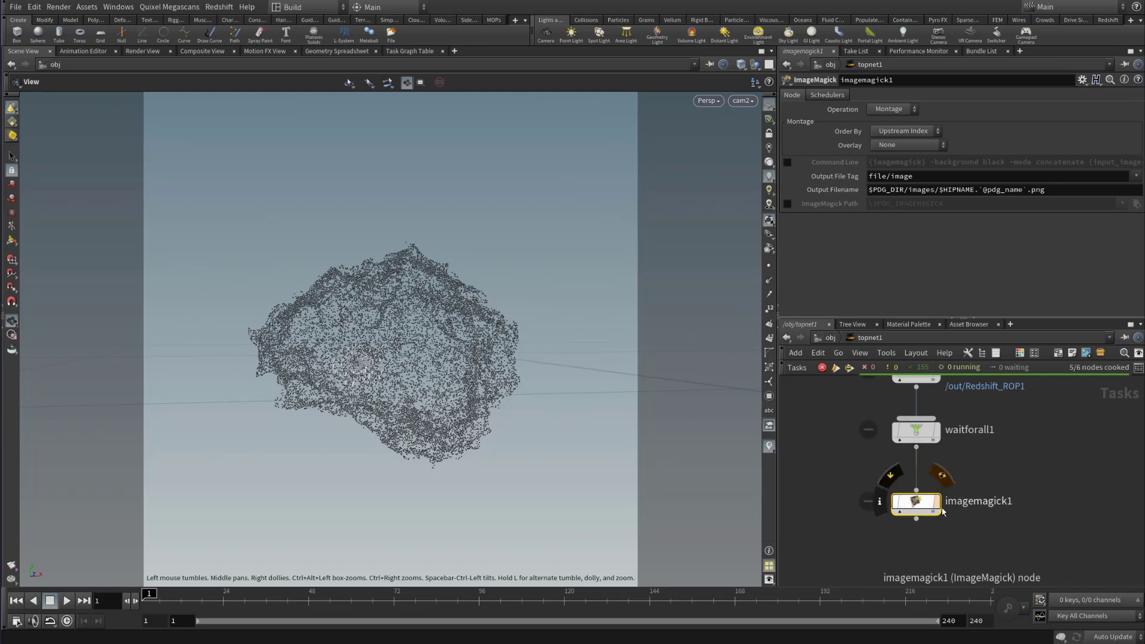
left_click(934, 497)
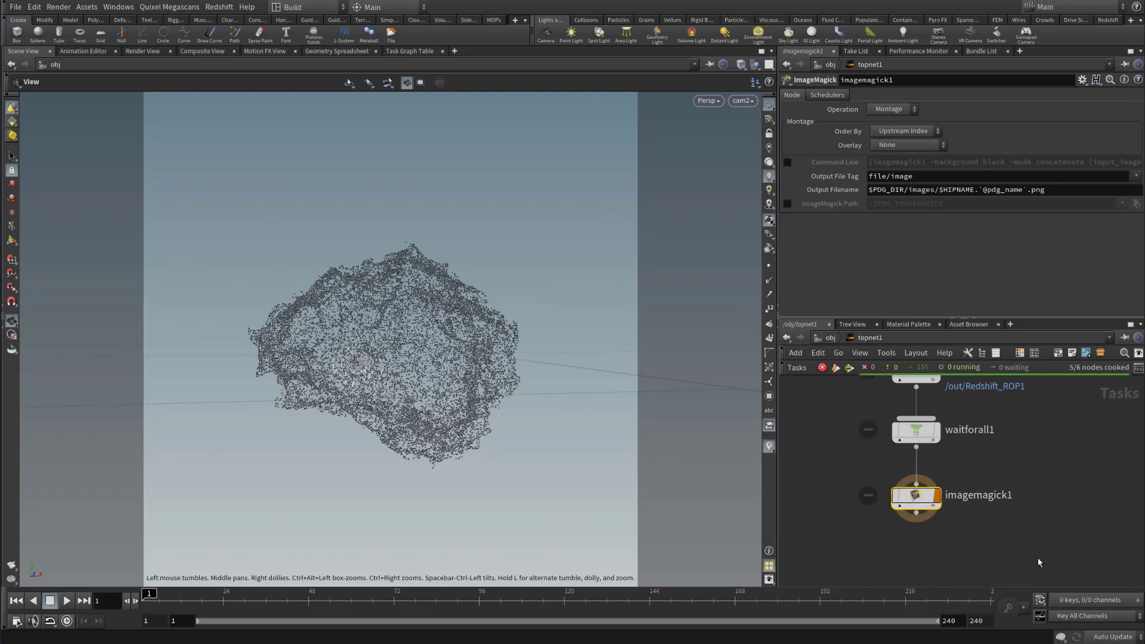
Try the Convert operation on imagemagick1 and restore Montage
mouse_move(848, 476)
middle_mouse_down()
mouse_move(859, 502)
mouse_move(841, 482)
middle_mouse_up()
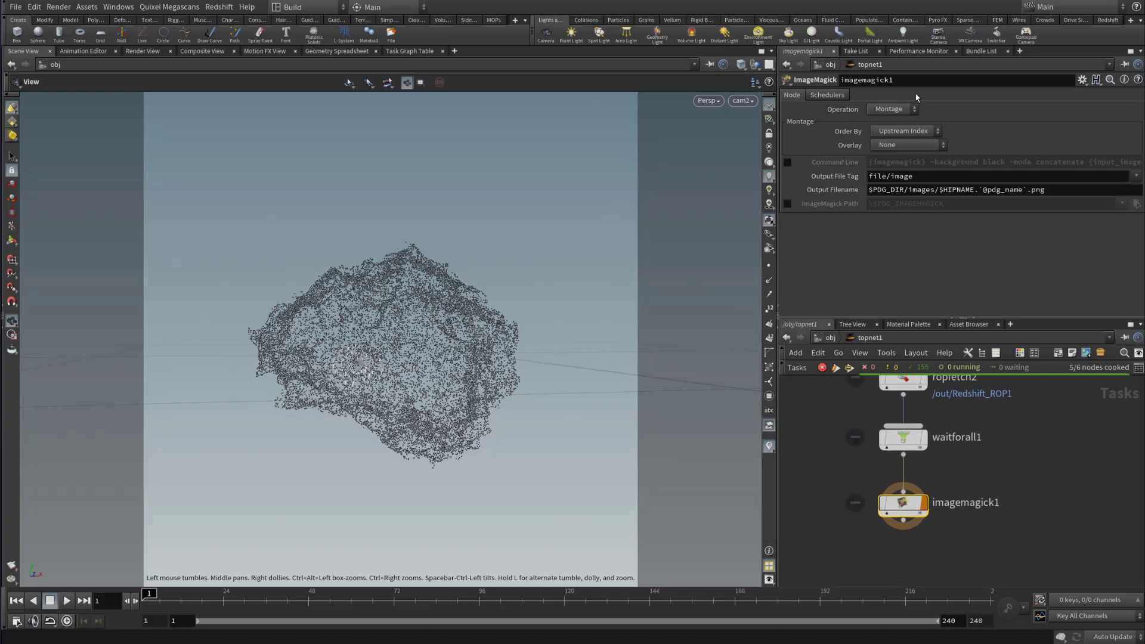
left_click(884, 108)
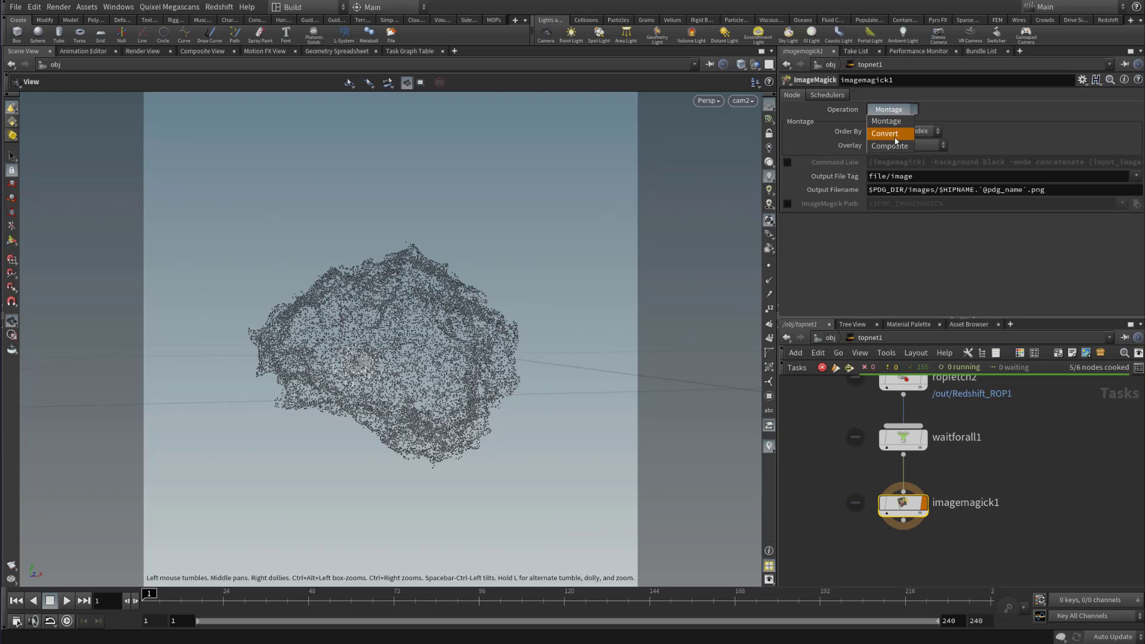
left_click(895, 136)
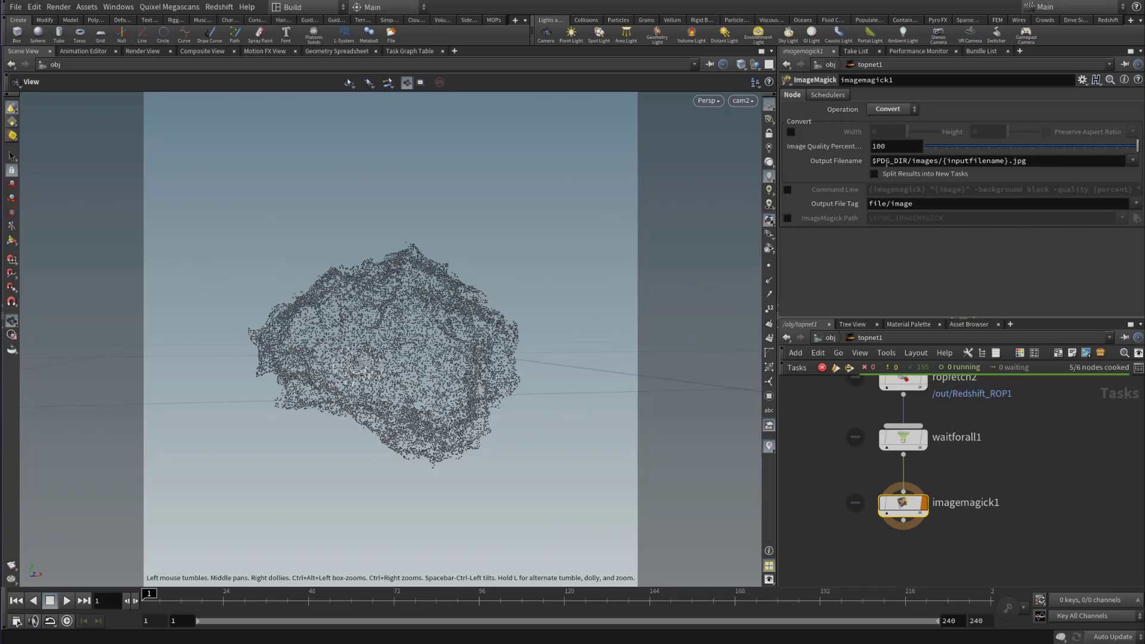
left_click(892, 111)
left_click(917, 227)
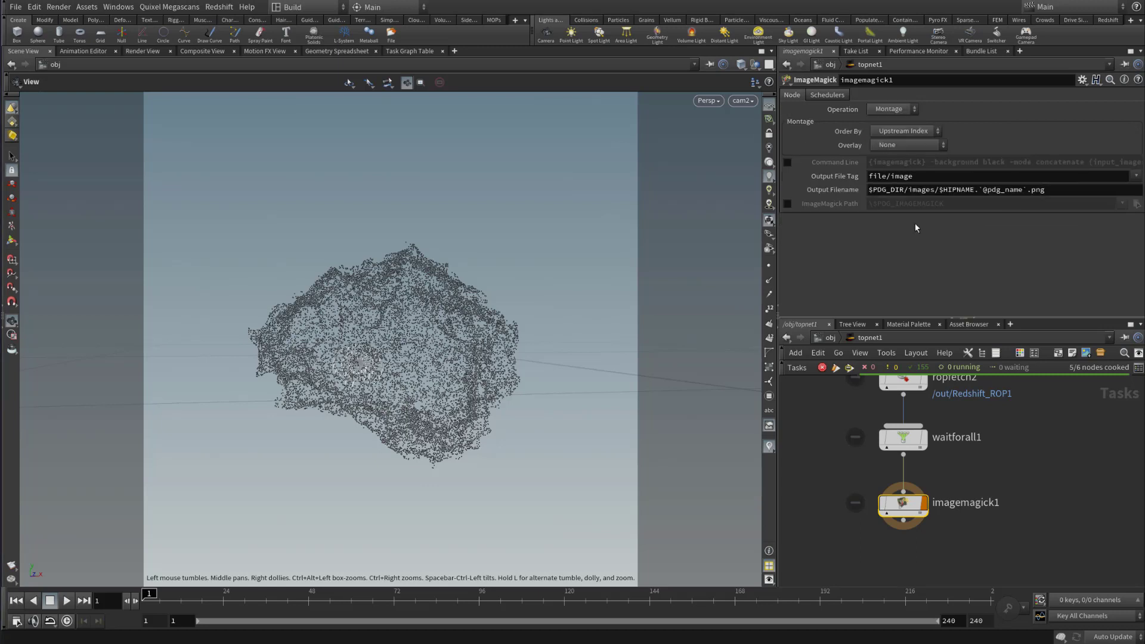
Open the out network and examine Redshift_ROP1's common image output settings
middle_click_drag(951, 377, 951, 405)
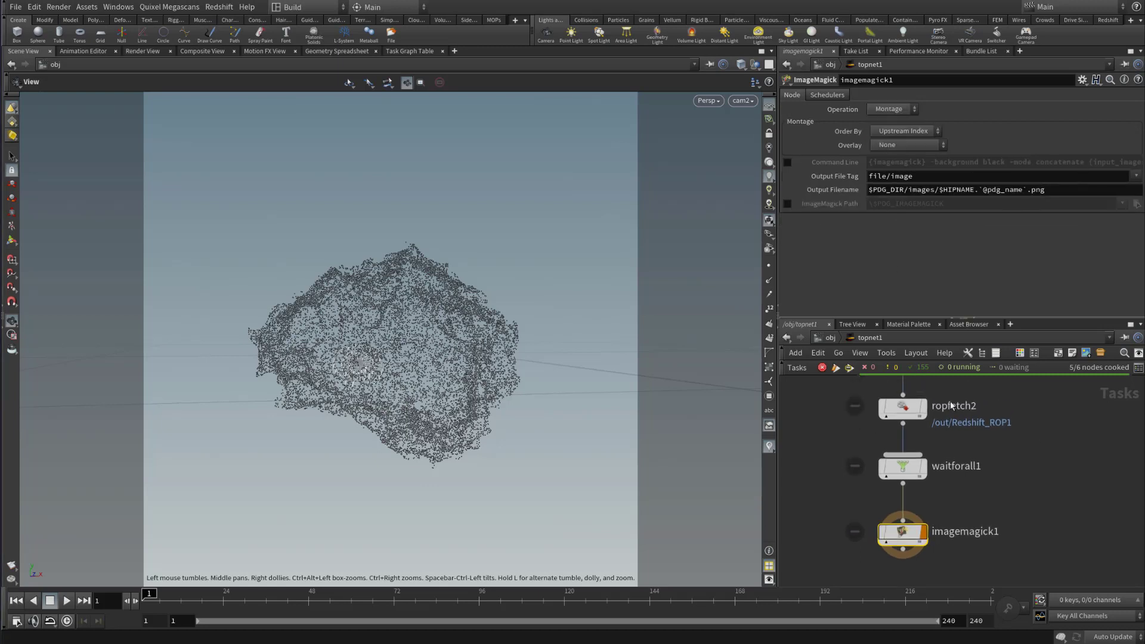
left_click(833, 337)
left_click(837, 339)
left_click(860, 409)
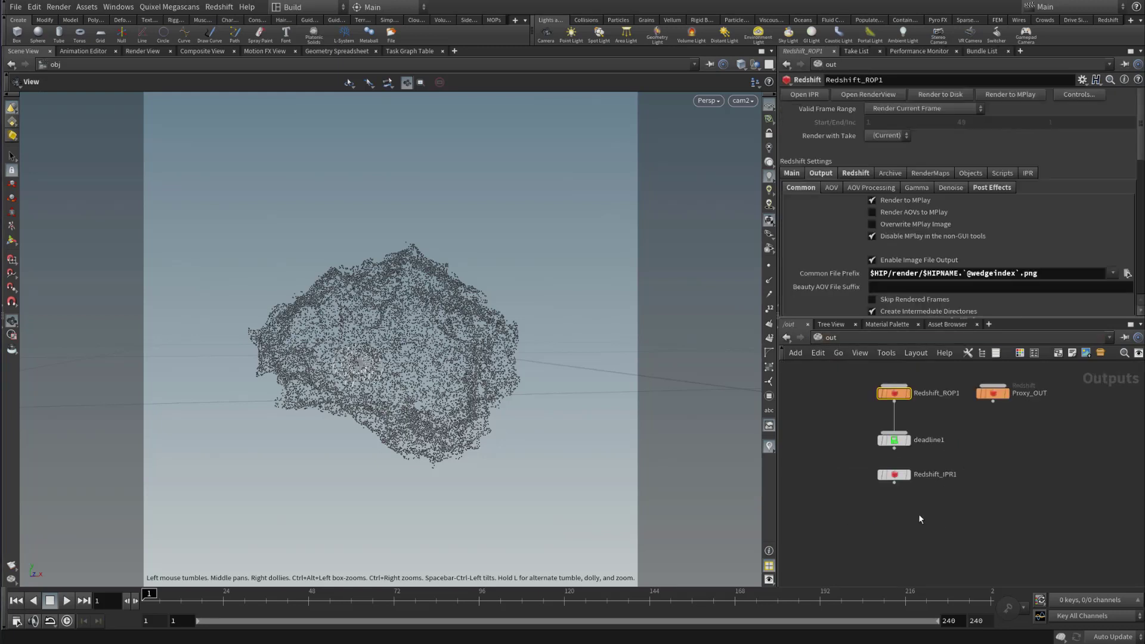
scroll(824, 241, "down", 3)
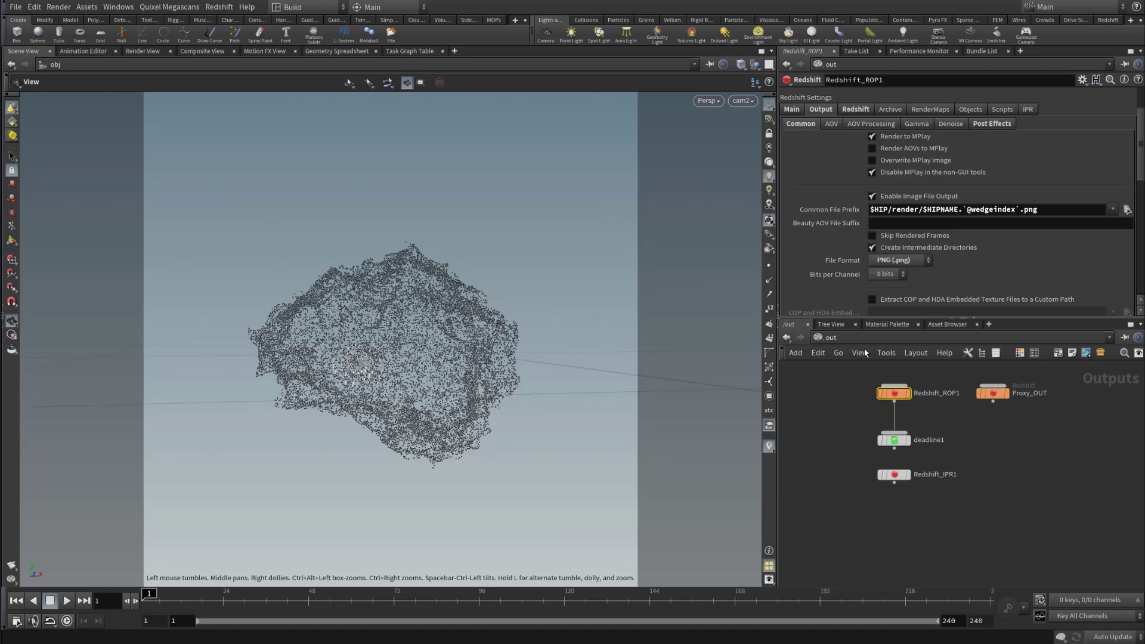
left_click(827, 340)
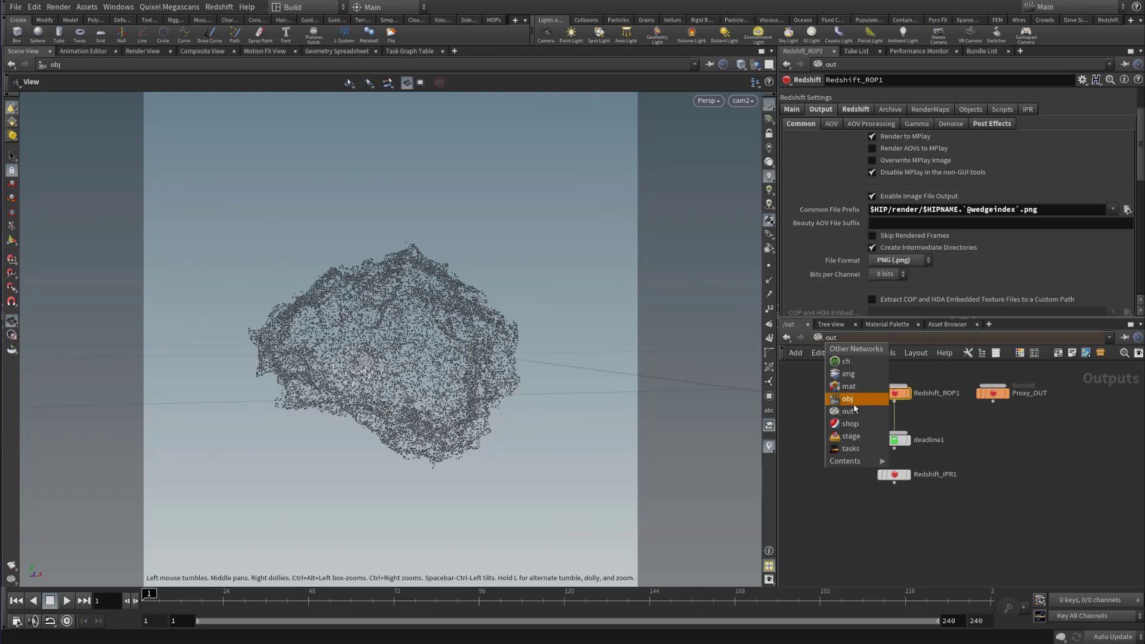
left_click(854, 414)
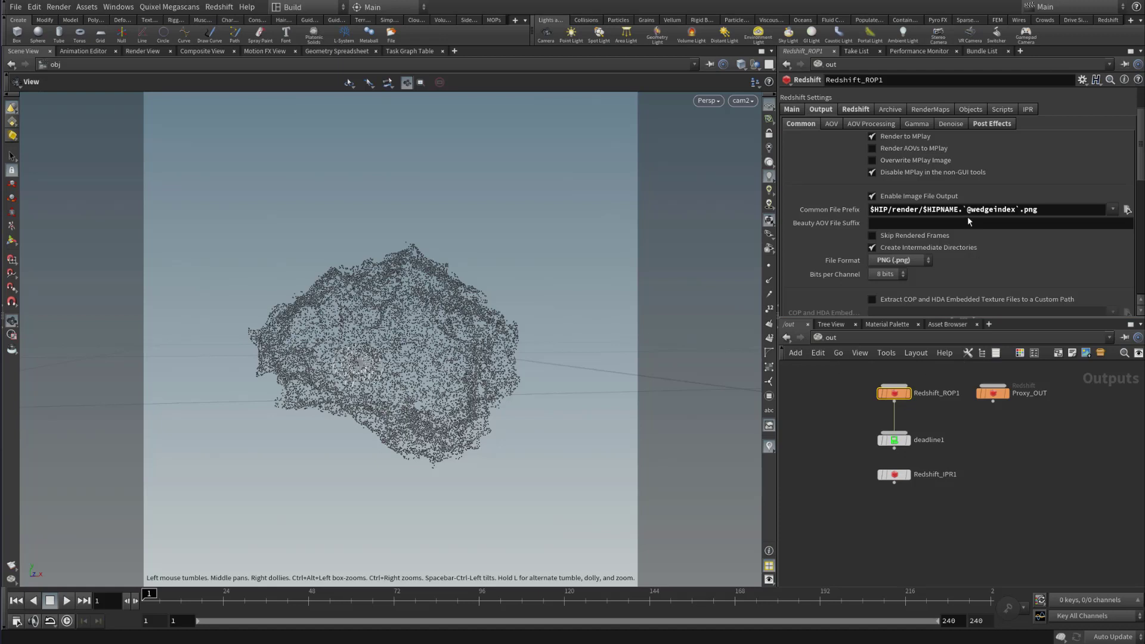
left_click_drag(828, 370, 845, 537)
left_click_drag(962, 210, 1019, 216)
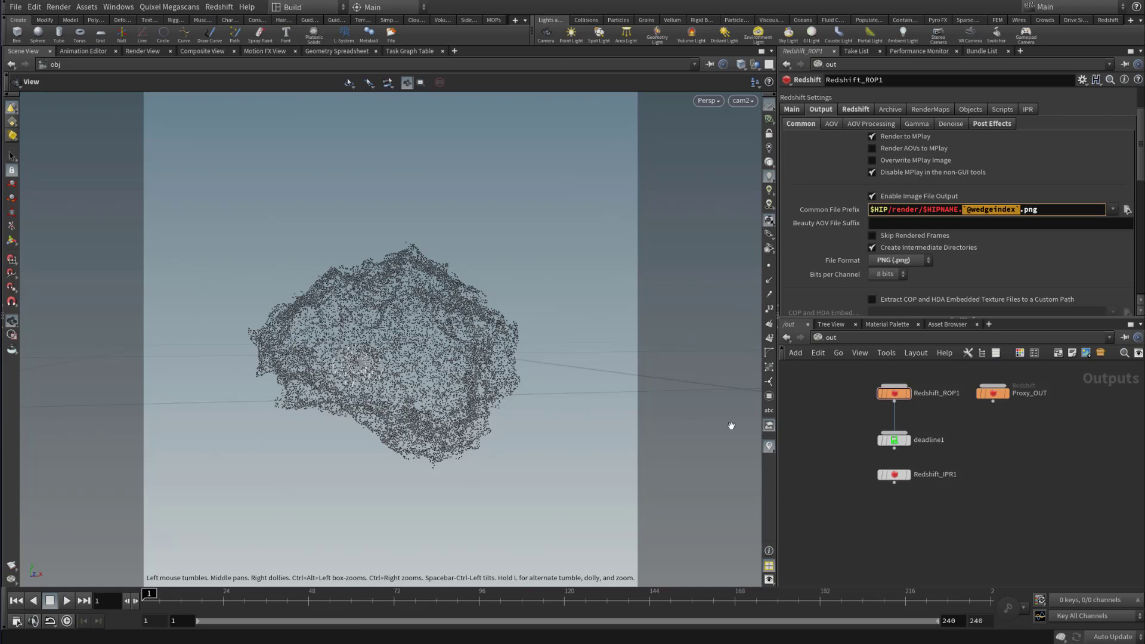
left_click(920, 211)
left_click_drag(923, 209, 968, 210)
left_click(968, 210)
left_click(1002, 508)
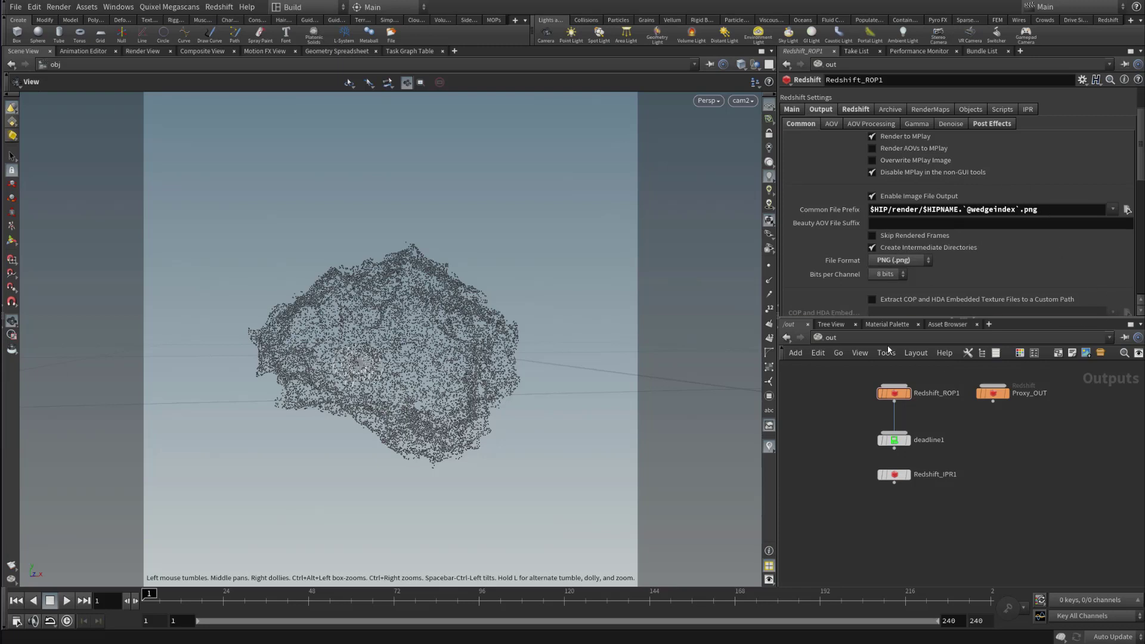
Return from the out network to the task network in /obj/topnet1
left_click(847, 334)
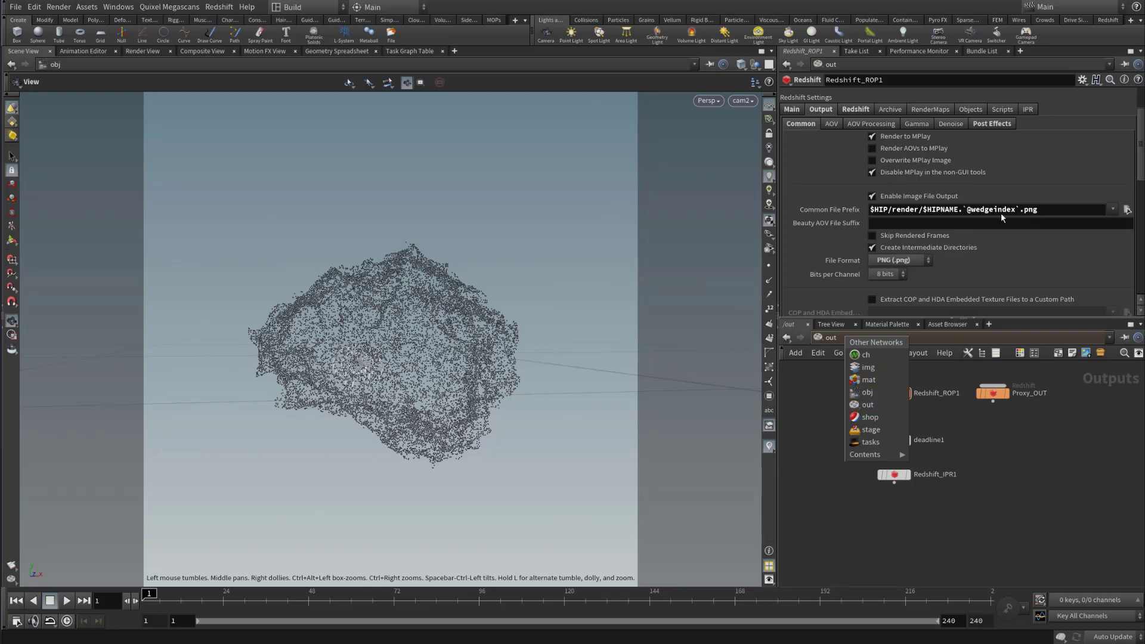
left_click(866, 405)
left_click(880, 338)
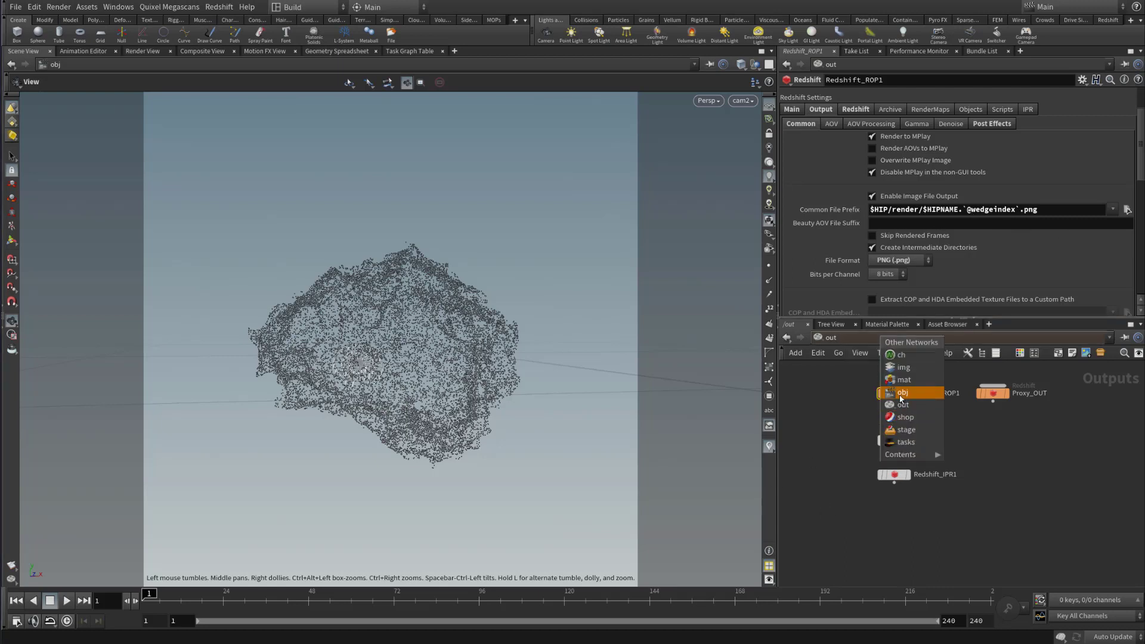
left_click(903, 392)
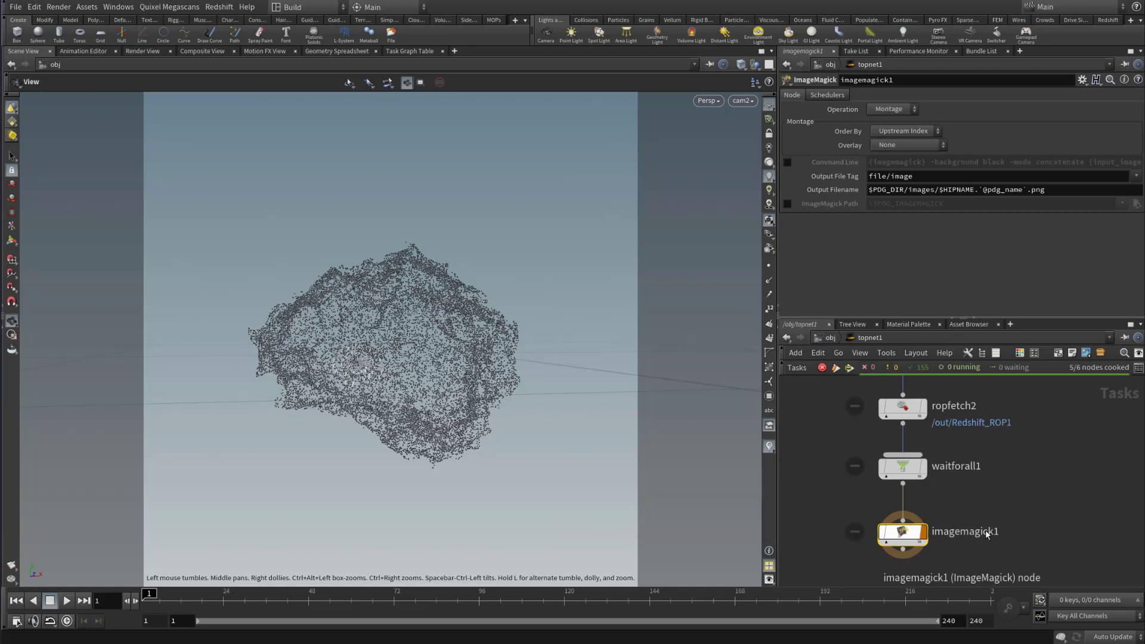
mouse_move(1084, 505)
middle_mouse_down()
mouse_move(1084, 494)
mouse_move(1085, 527)
middle_mouse_up()
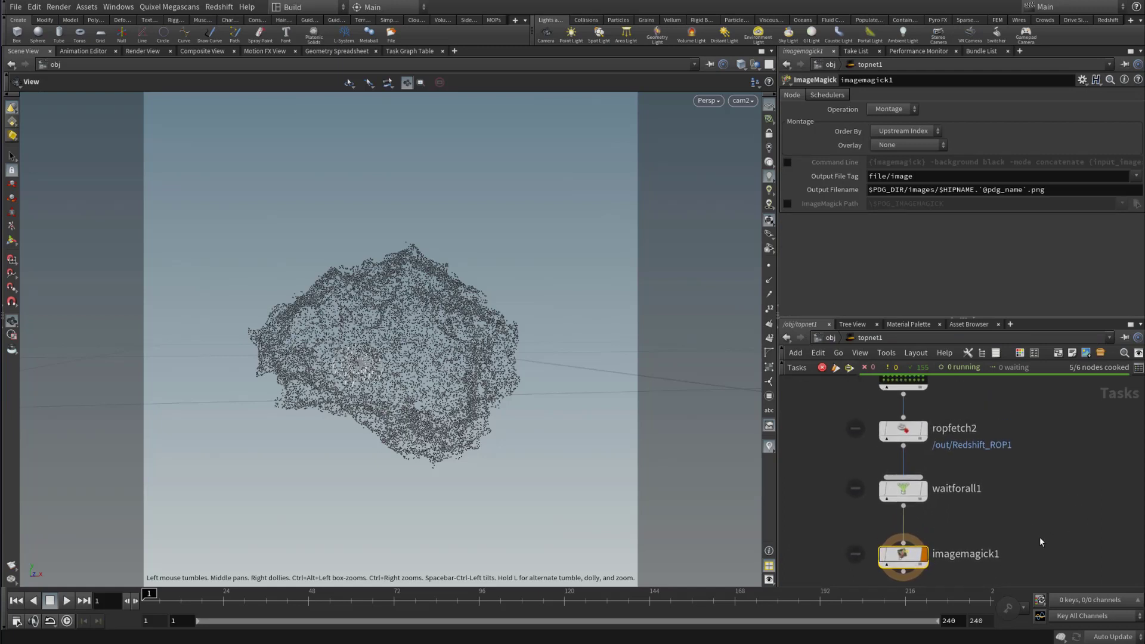
Examine the parameters of ropfetch1 and ropgeometry1, and preview one of ropfetch1's work items in the viewport
left_click(903, 430)
middle_click_drag(1044, 329, 1040, 510)
left_click(892, 493)
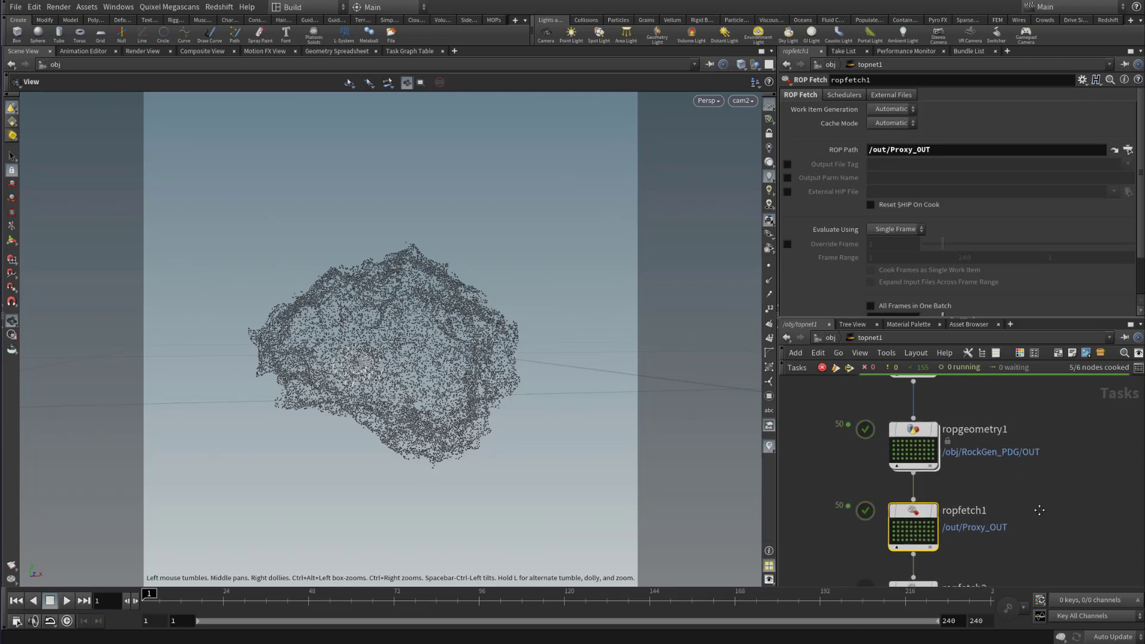
left_click(905, 465)
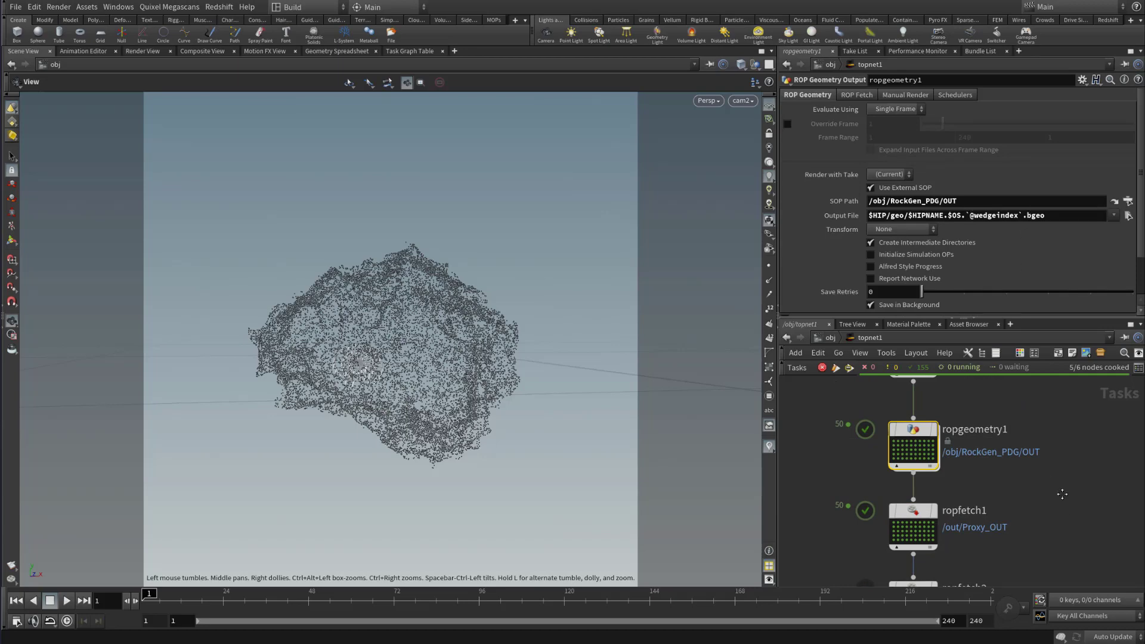
middle_click_drag(1096, 495, 1095, 443)
left_click(905, 483)
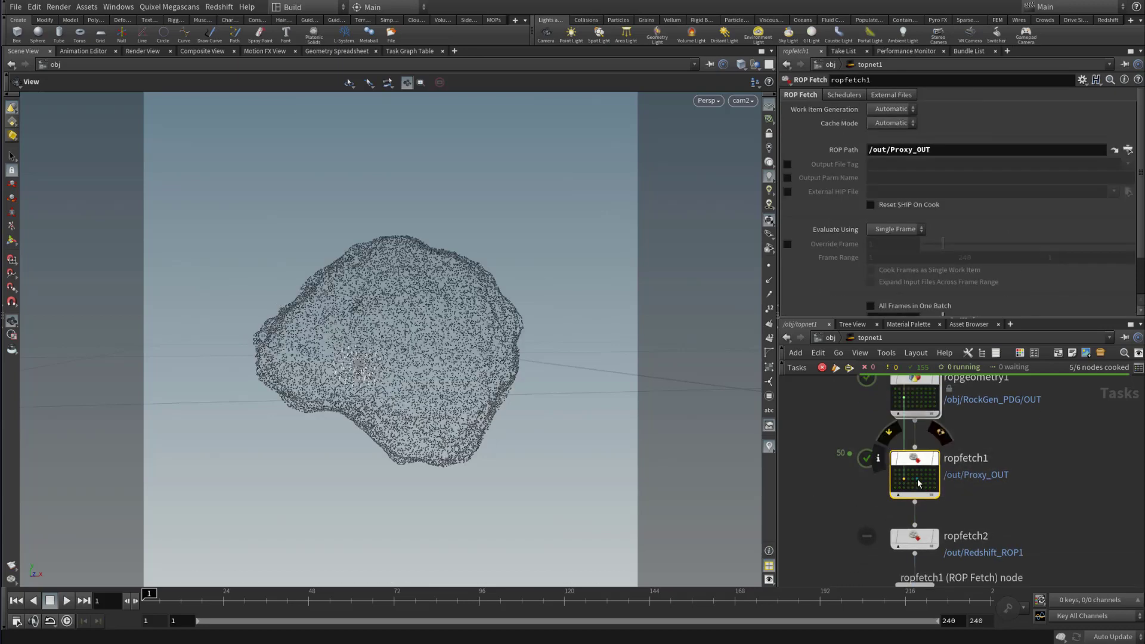
Preview a wide range of ropfetch1's work items one after another in the viewport to compare the rock variations
scroll(912, 480, "up", 4)
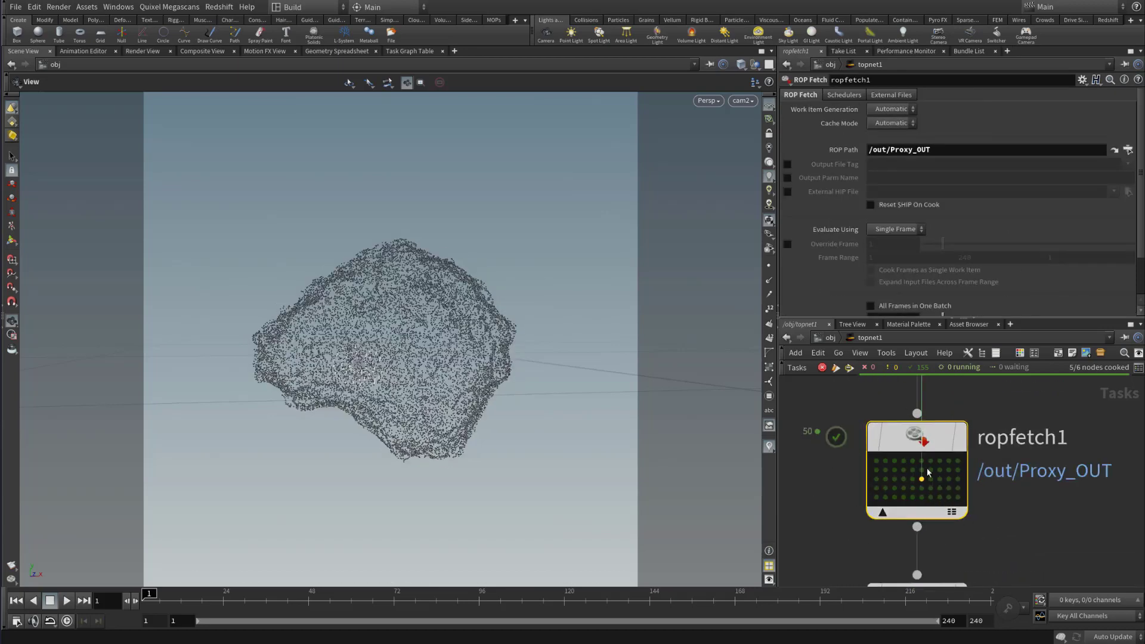
left_click(895, 461)
left_click(885, 486)
left_click(921, 480)
left_click(939, 469)
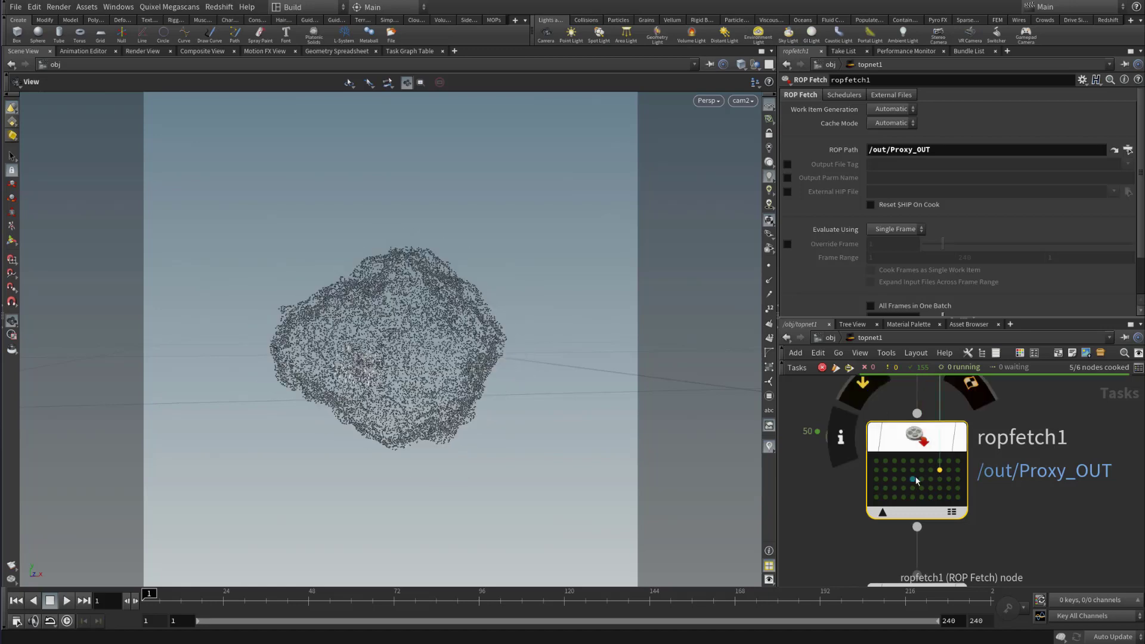
left_click(914, 479)
left_click(896, 481)
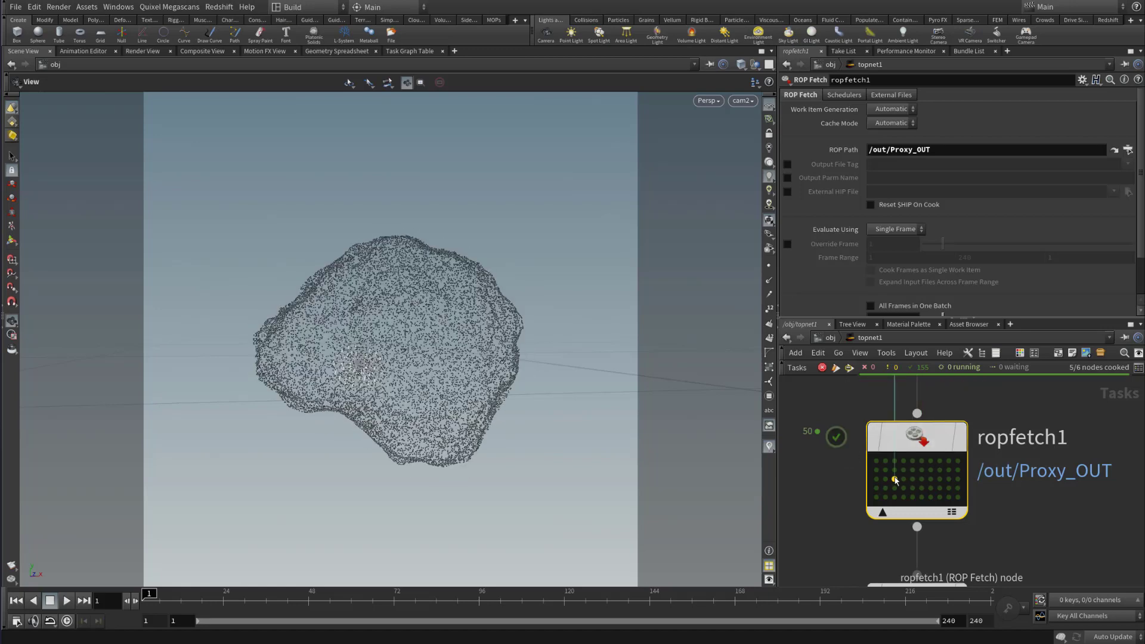
scroll(895, 477, "down", 2)
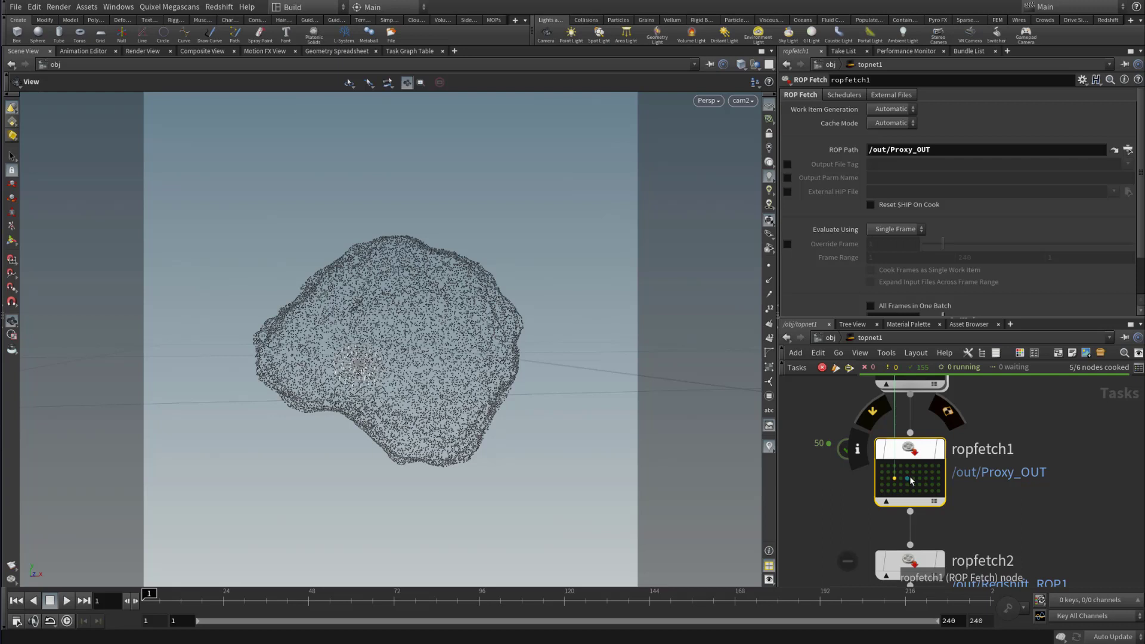
middle_click(909, 482)
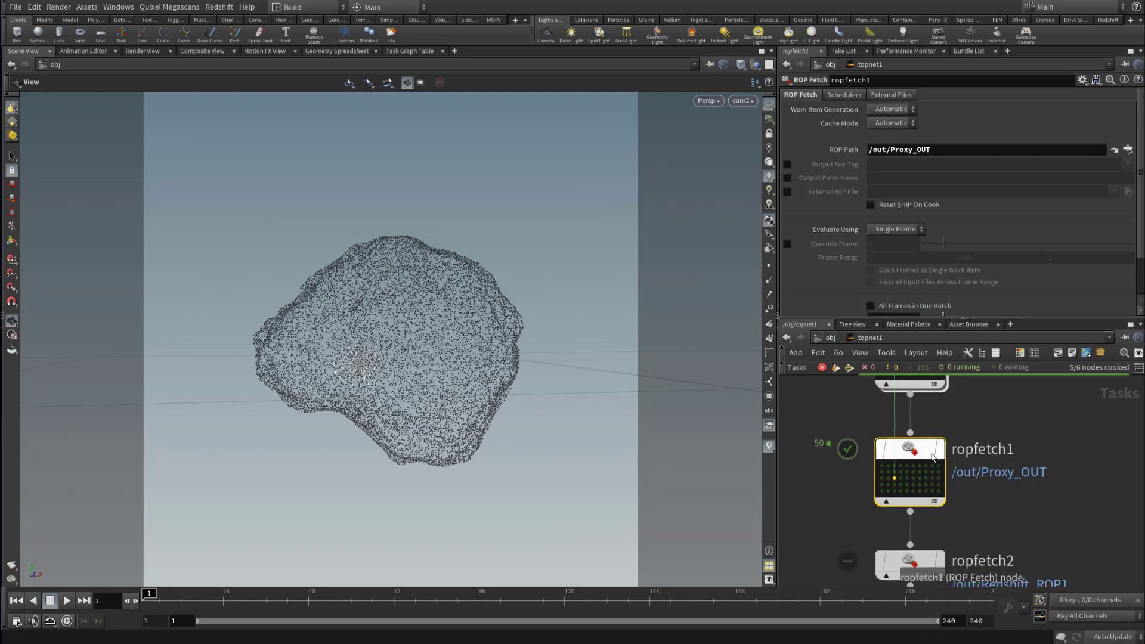
middle_click(927, 467)
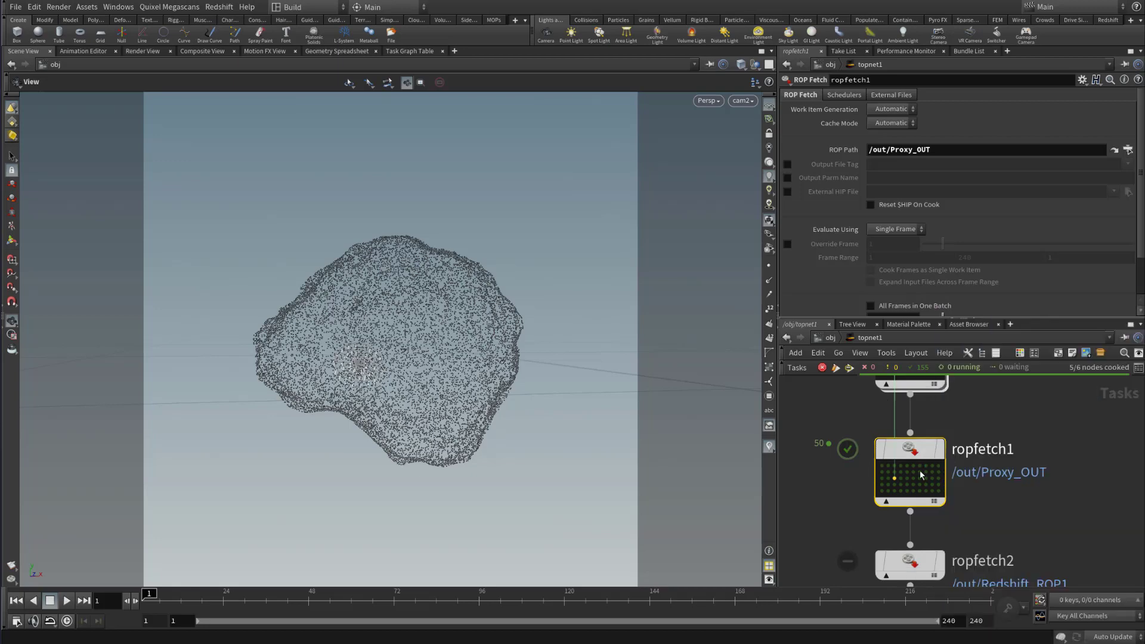
middle_click(893, 492)
left_click(890, 477)
left_click(890, 478)
left_click(934, 478)
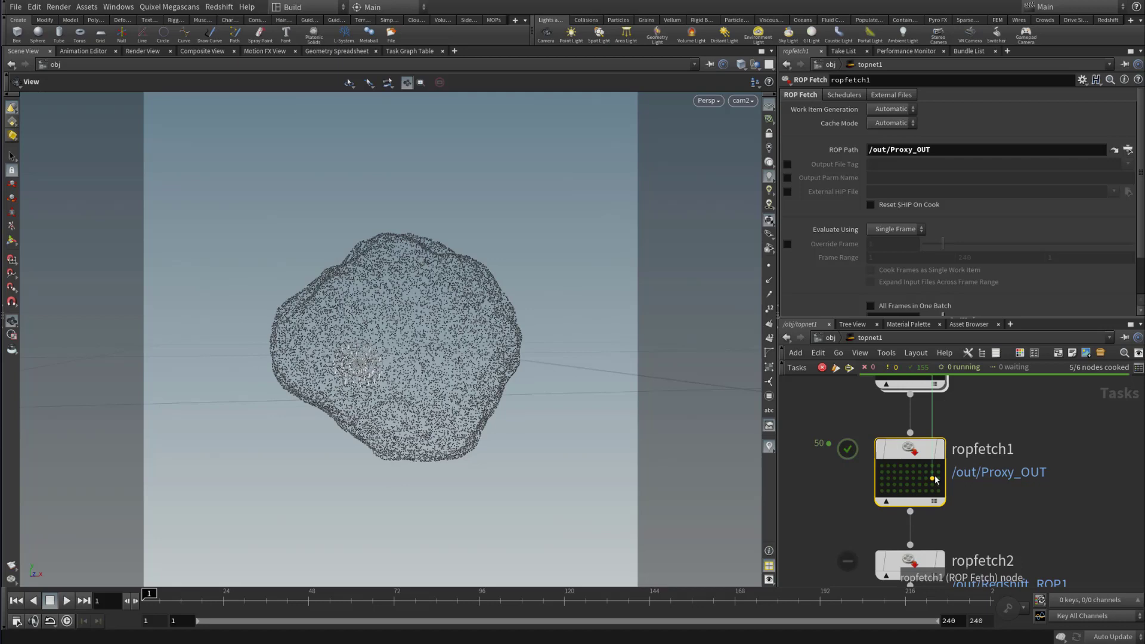
left_click(901, 485)
left_click(888, 476)
left_click(907, 481)
left_click(921, 474)
left_click(937, 485)
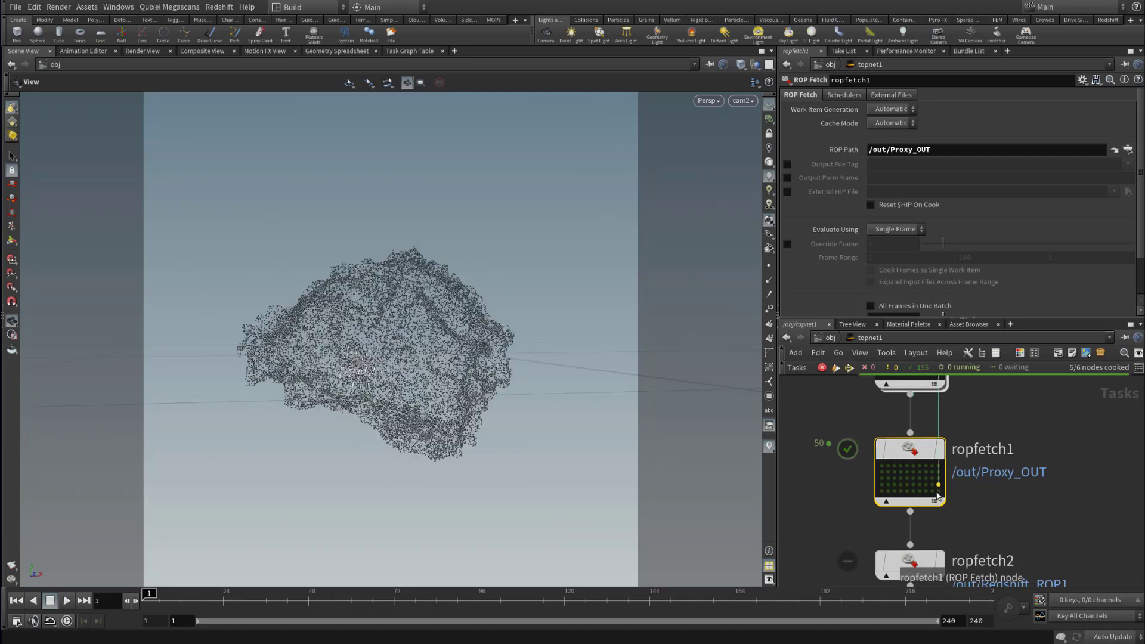
left_click(908, 491)
left_click(881, 473)
left_click(926, 484)
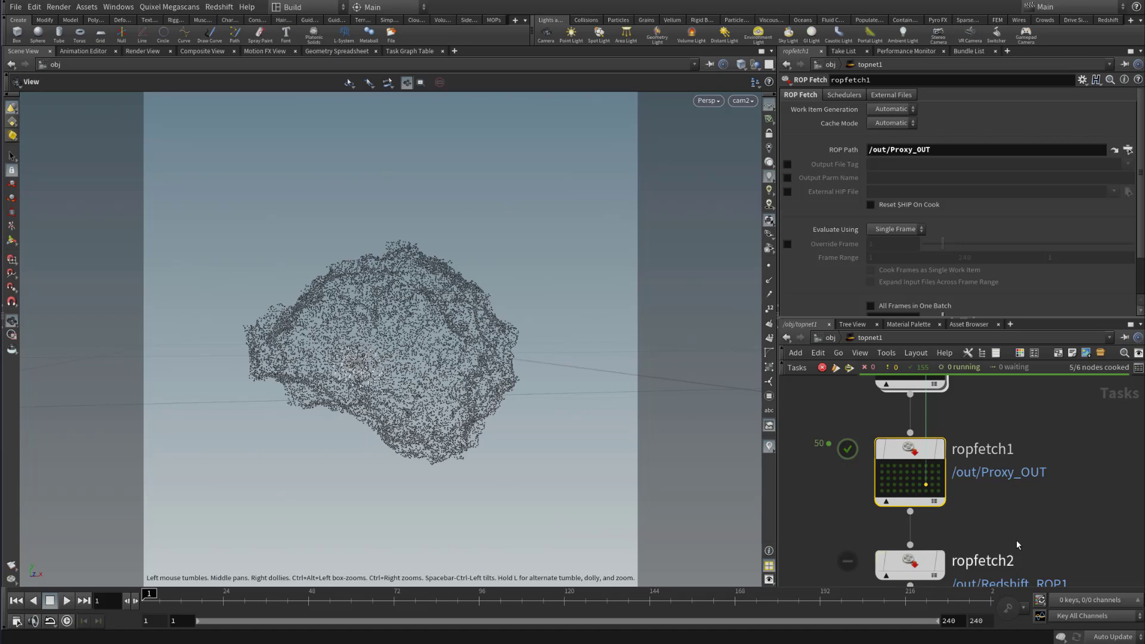
left_click(901, 491)
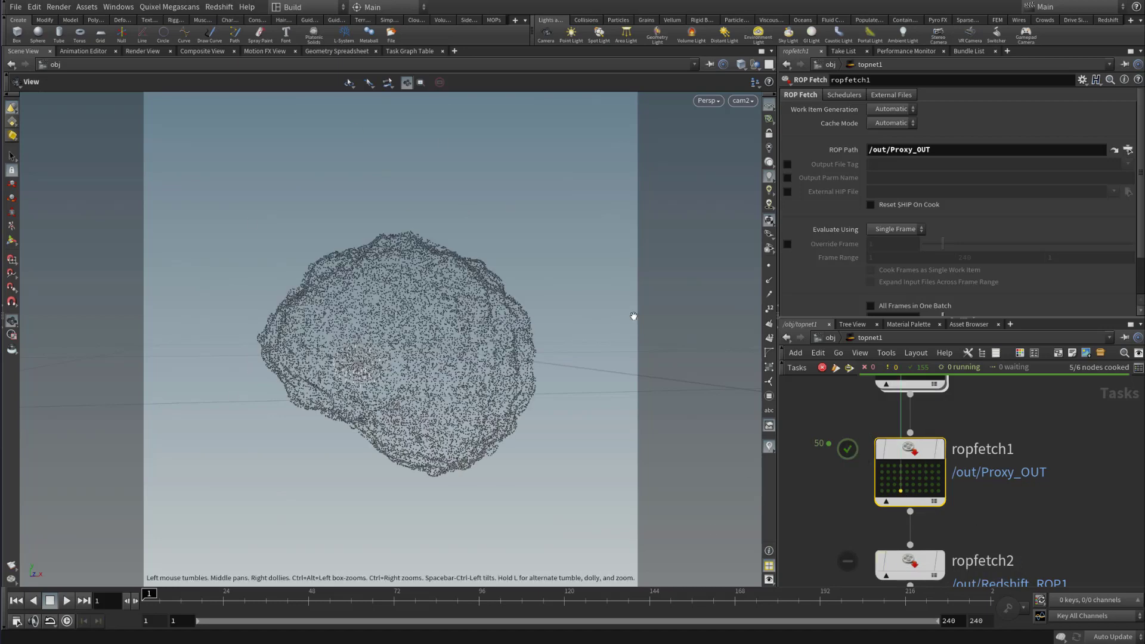
left_click(933, 484)
left_click(900, 473)
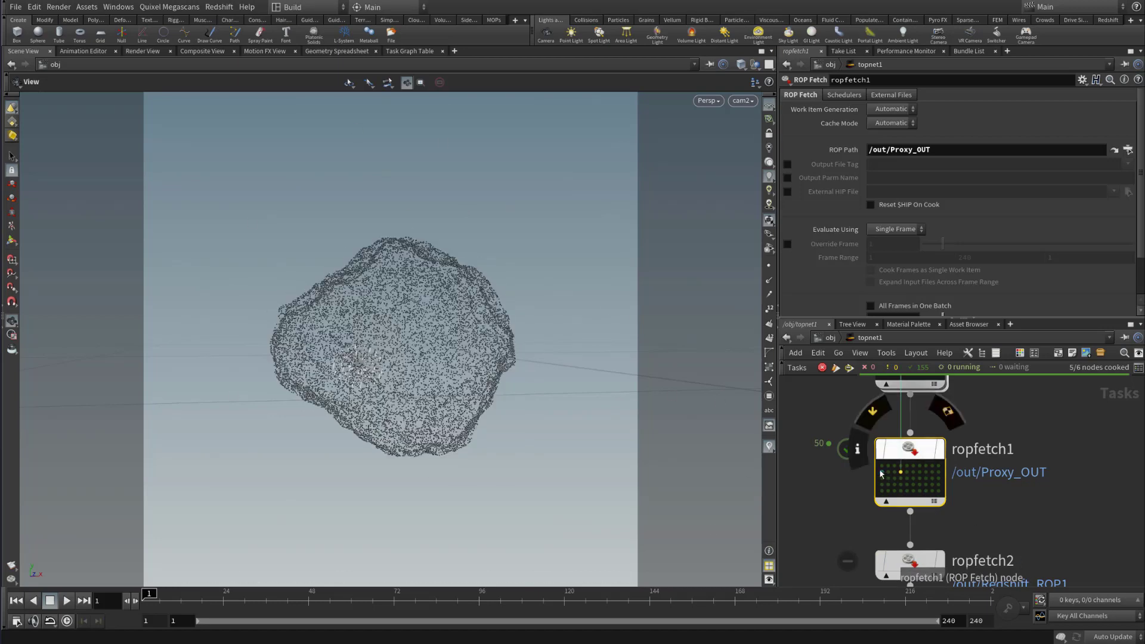
left_click(882, 472)
left_click(883, 466)
Select ropfetch2 in the task network and examine its ROP Fetch parameters
middle_click_drag(1033, 538, 1038, 442)
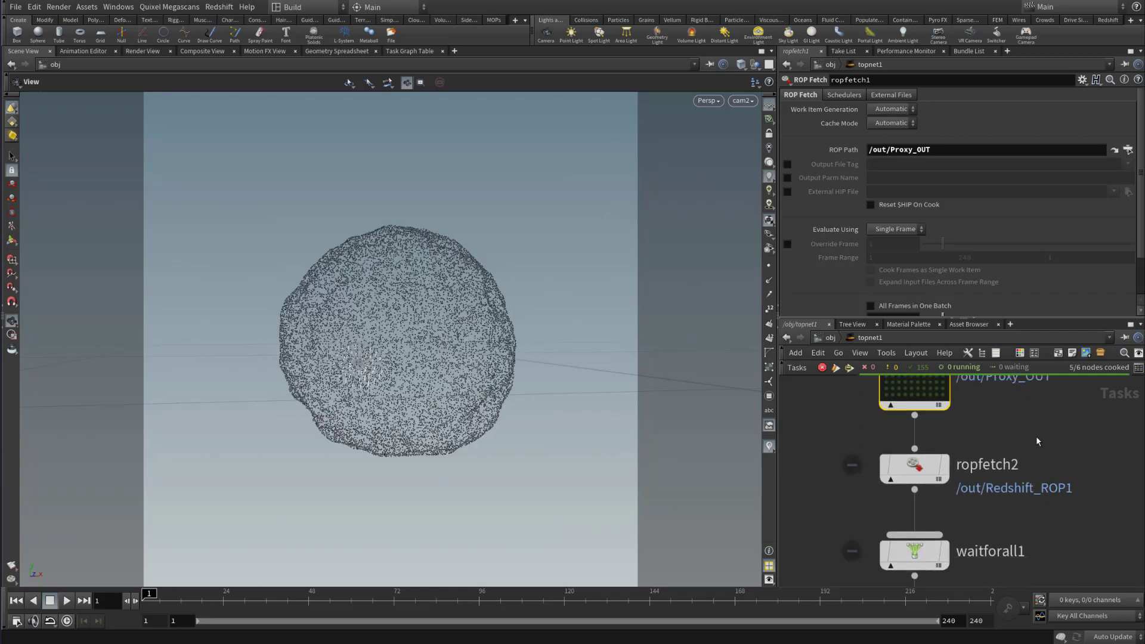
left_click(942, 472)
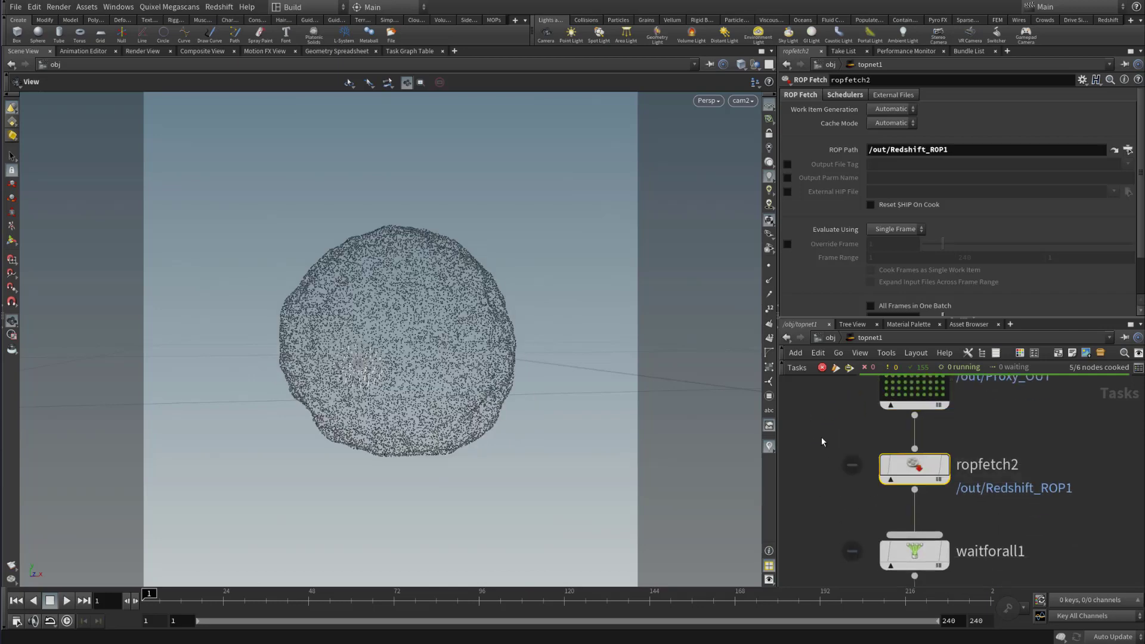
left_click_drag(822, 442, 1099, 508)
Go back to ropfetch1 and preview more of its work items to compare which rock each would send to rendering
middle_click_drag(1009, 427, 1008, 471)
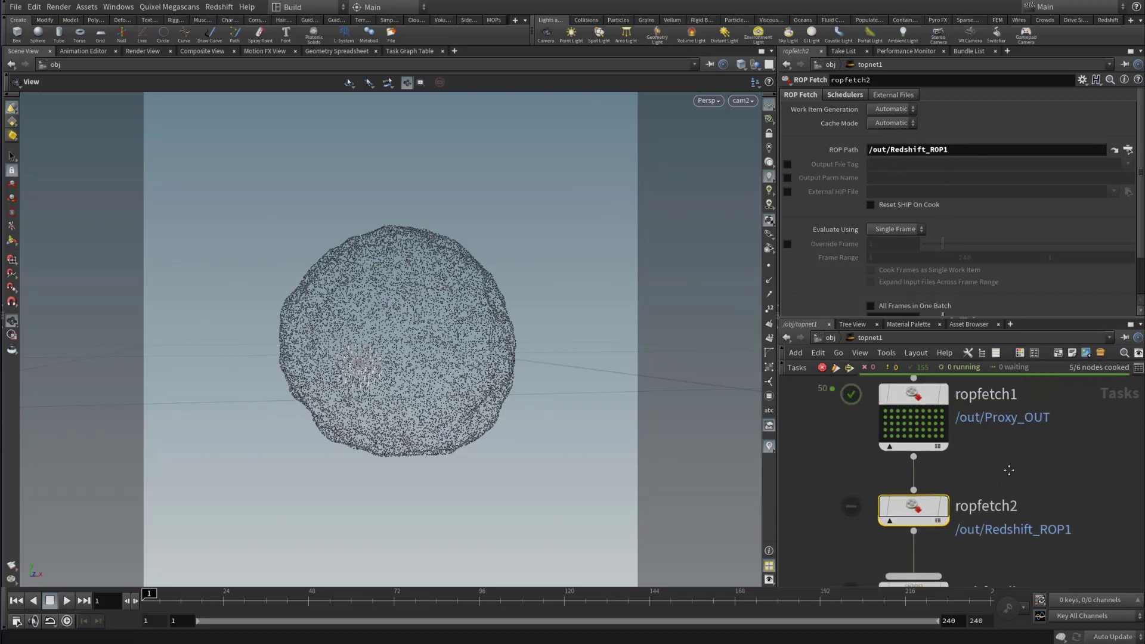
left_click(898, 431)
left_click(909, 419)
left_click(933, 432)
left_click(911, 438)
left_click(898, 418)
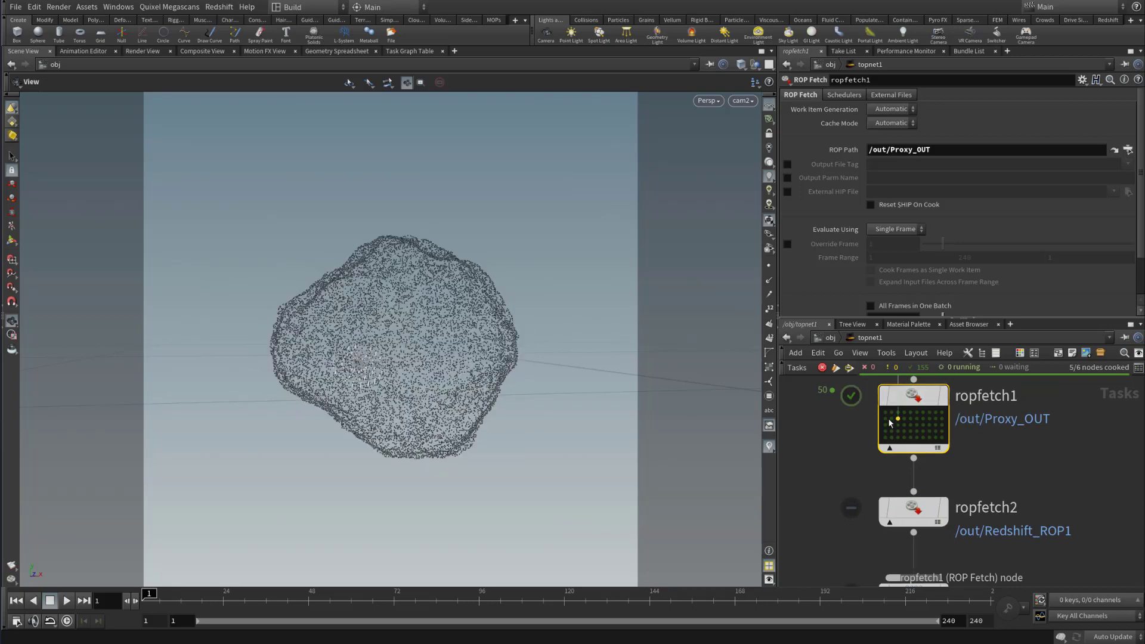
left_click(886, 419)
left_click(891, 438)
left_click(916, 432)
left_click(936, 420)
left_click(924, 438)
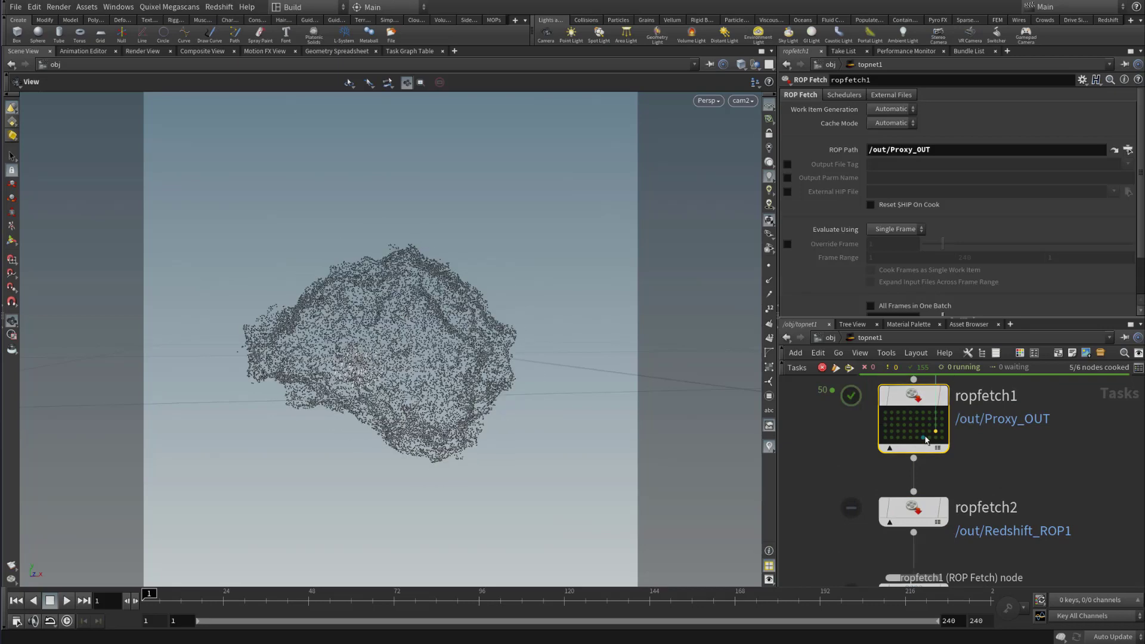
left_click(911, 431)
left_click(899, 431)
left_click(899, 420)
left_click(930, 421)
left_click(930, 438)
left_click(892, 439)
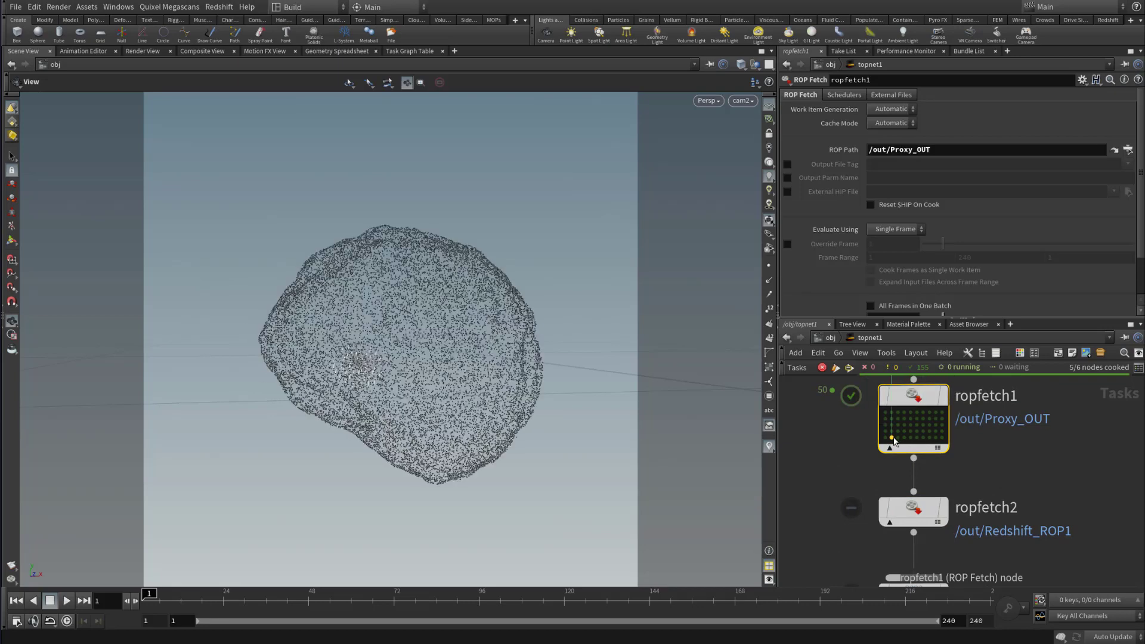
middle_click_drag(1059, 483, 1063, 401)
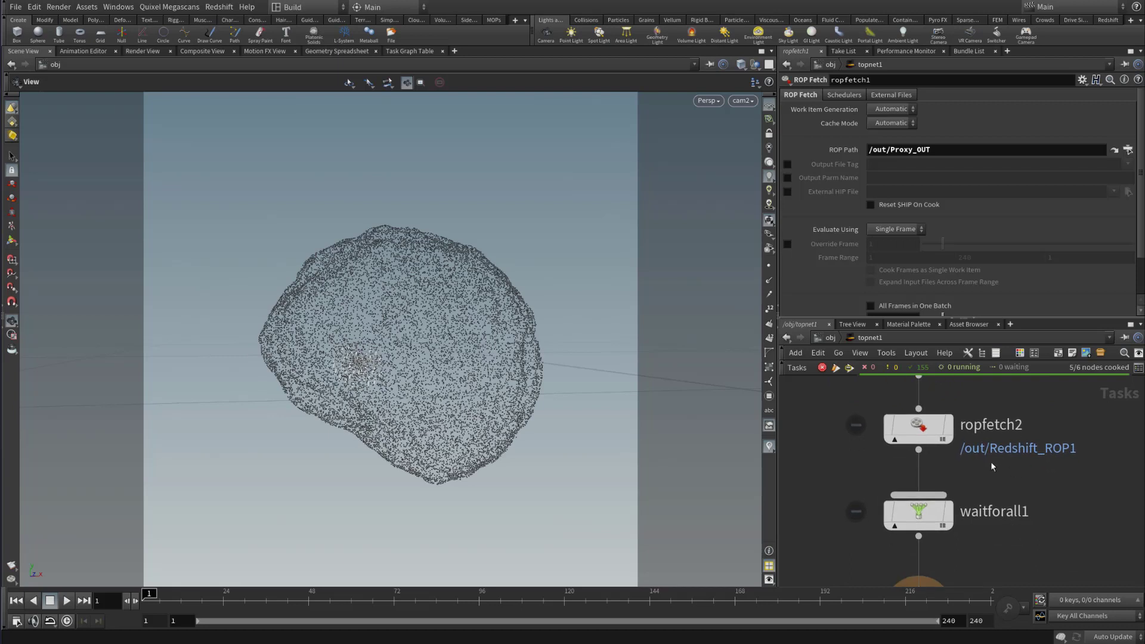
left_click(1126, 151)
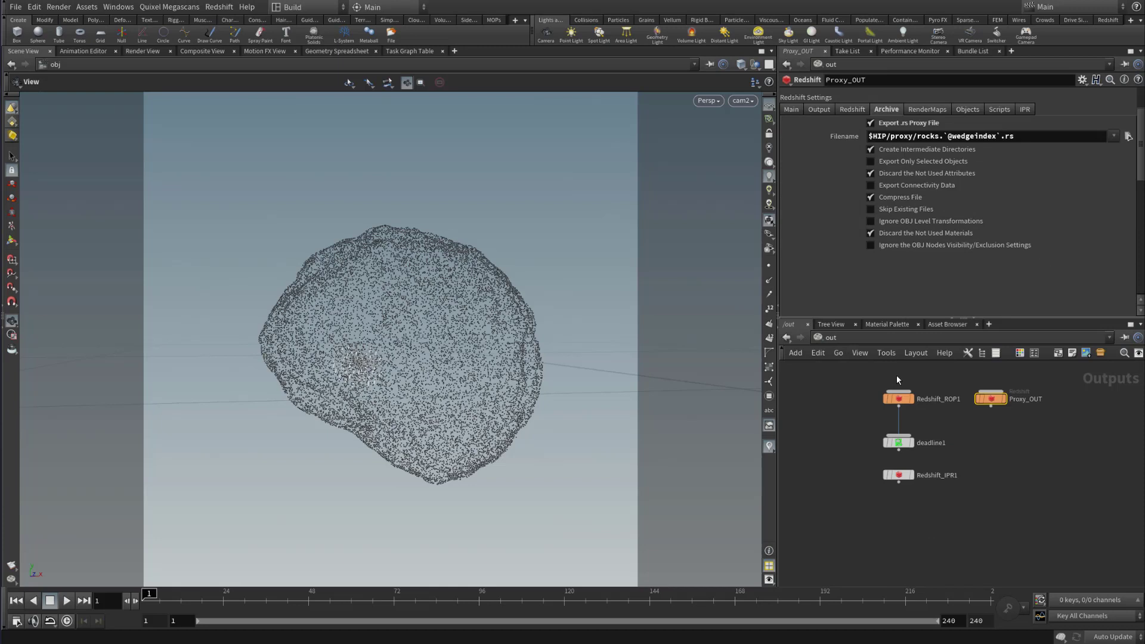
left_click(898, 399)
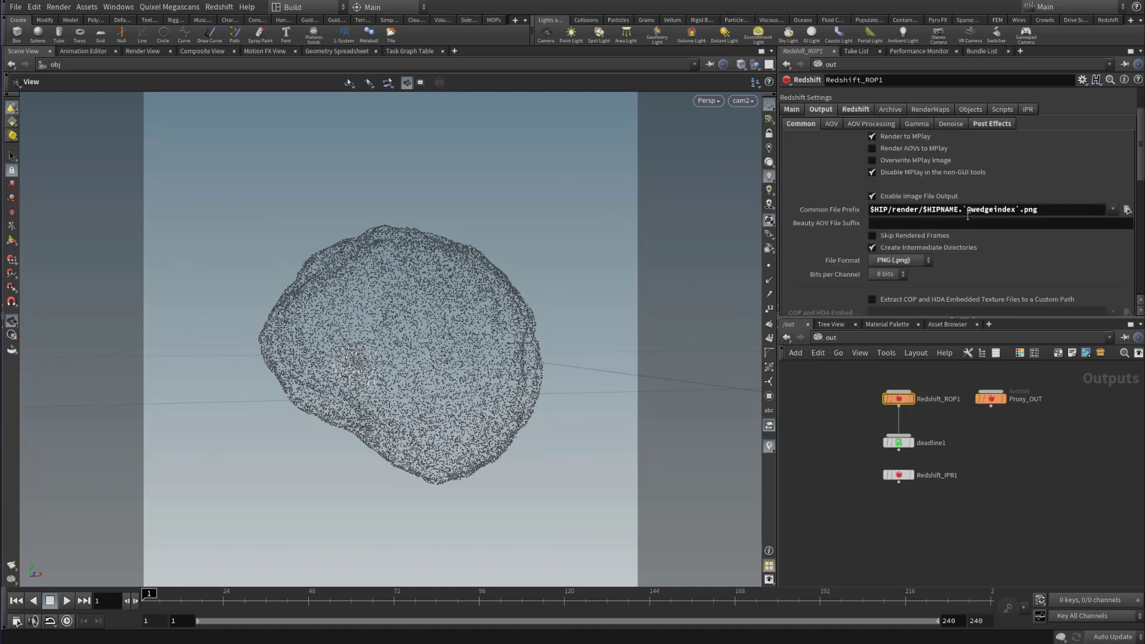
left_click_drag(964, 208, 1022, 209)
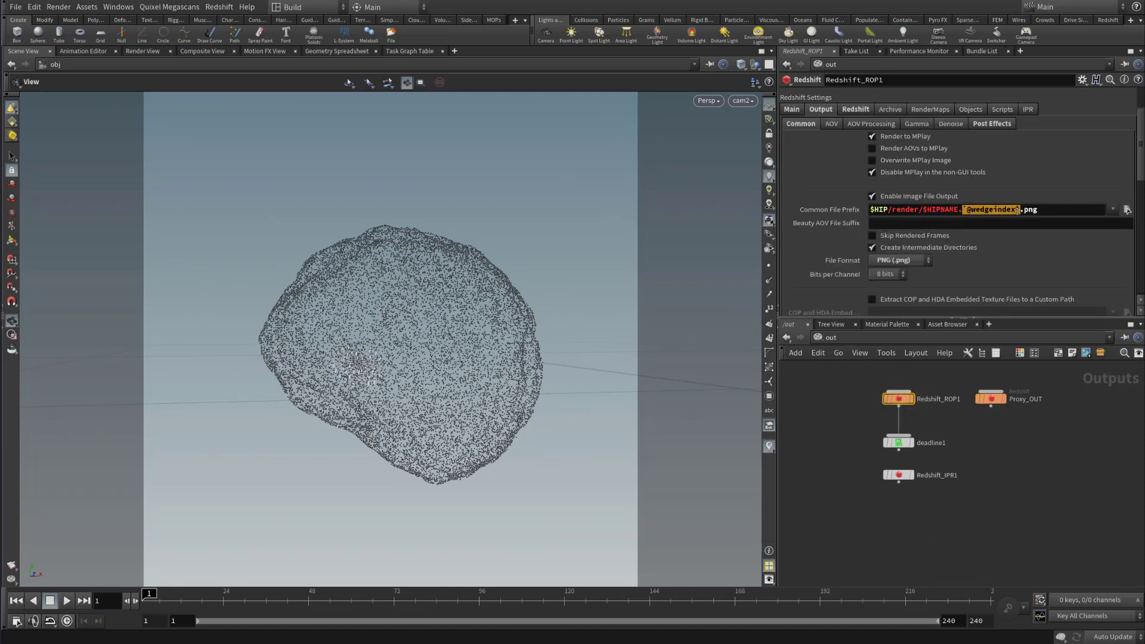
left_click(963, 508)
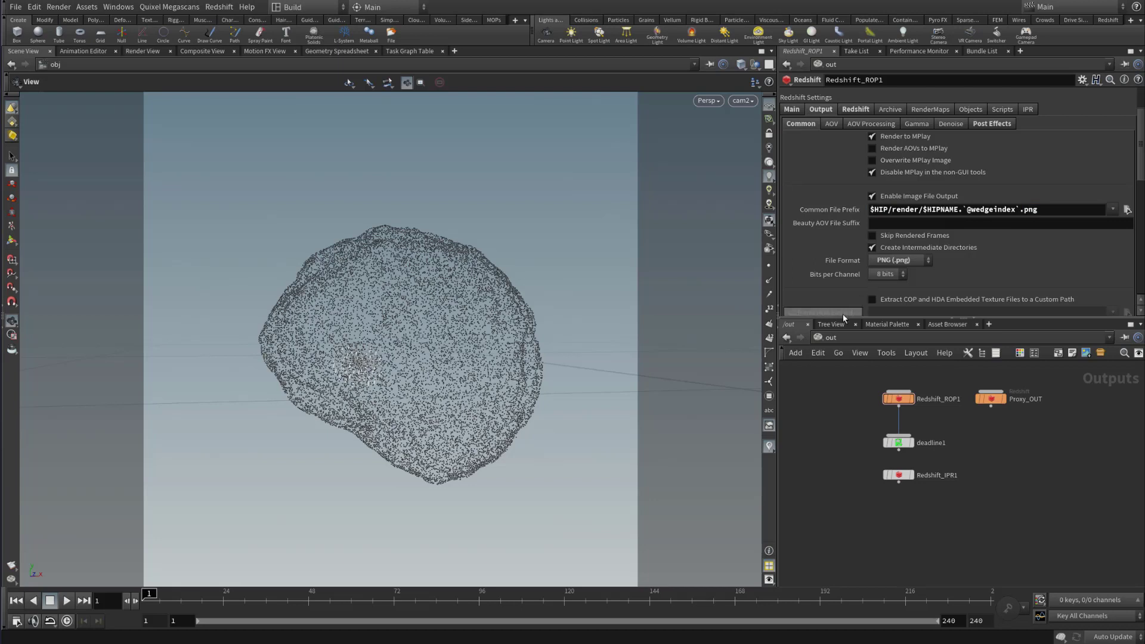
Go from the out network back through obj into the topnet1 task network
left_click(835, 338)
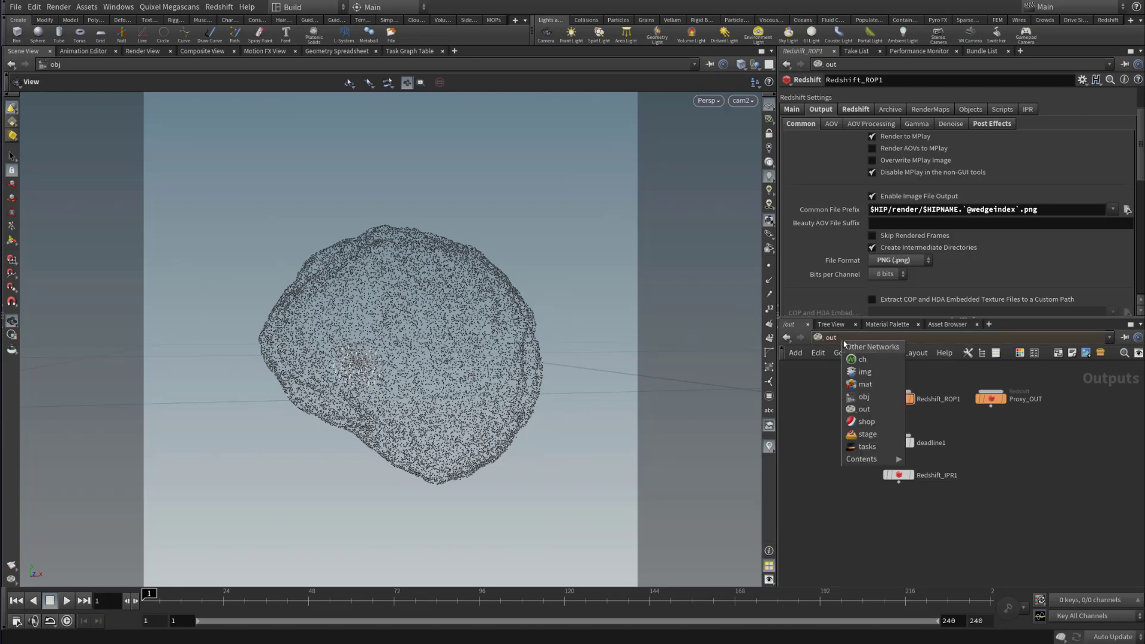
left_click(864, 409)
left_click(911, 337)
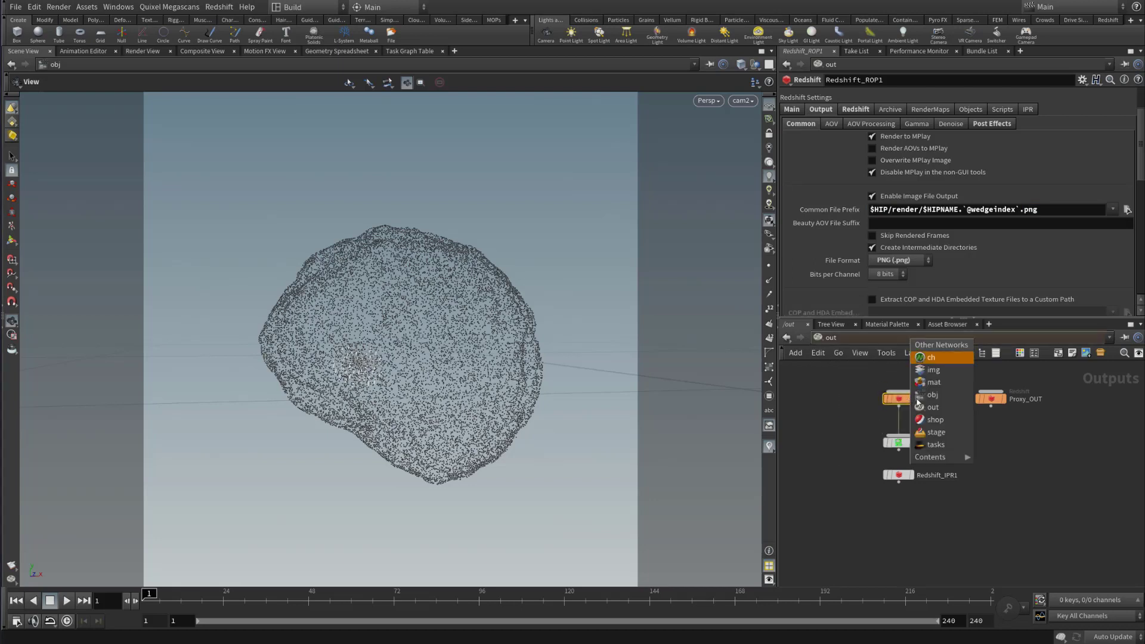
left_click(930, 401)
double_click(913, 507)
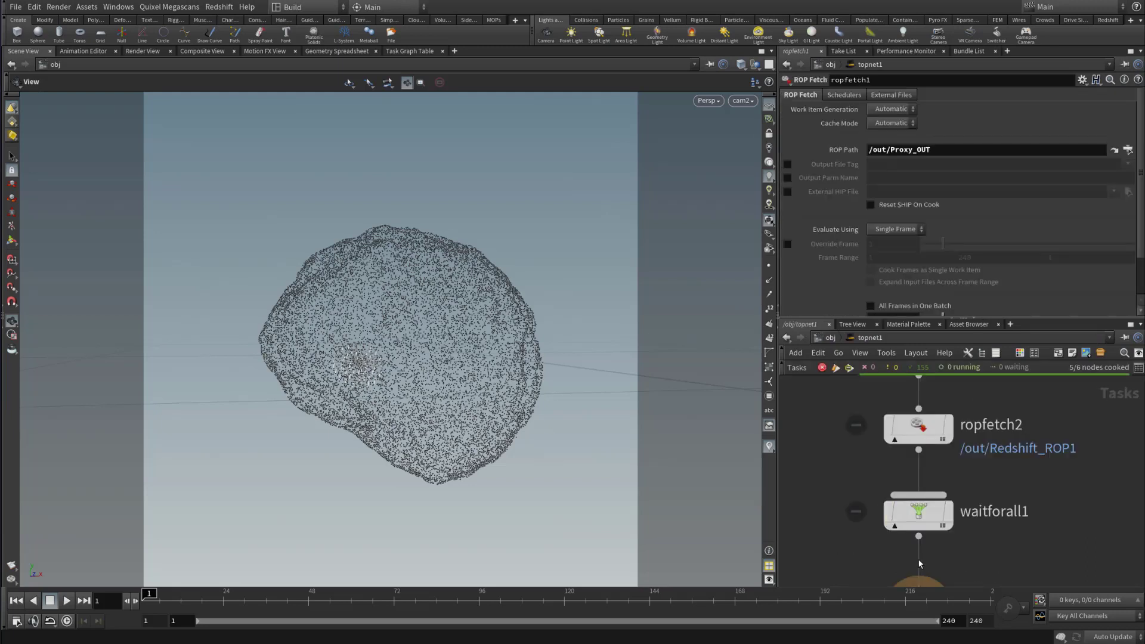
Select the imagemagick1 node below waitforall1 and enable its ImageMagick Path parameter
left_click(912, 476)
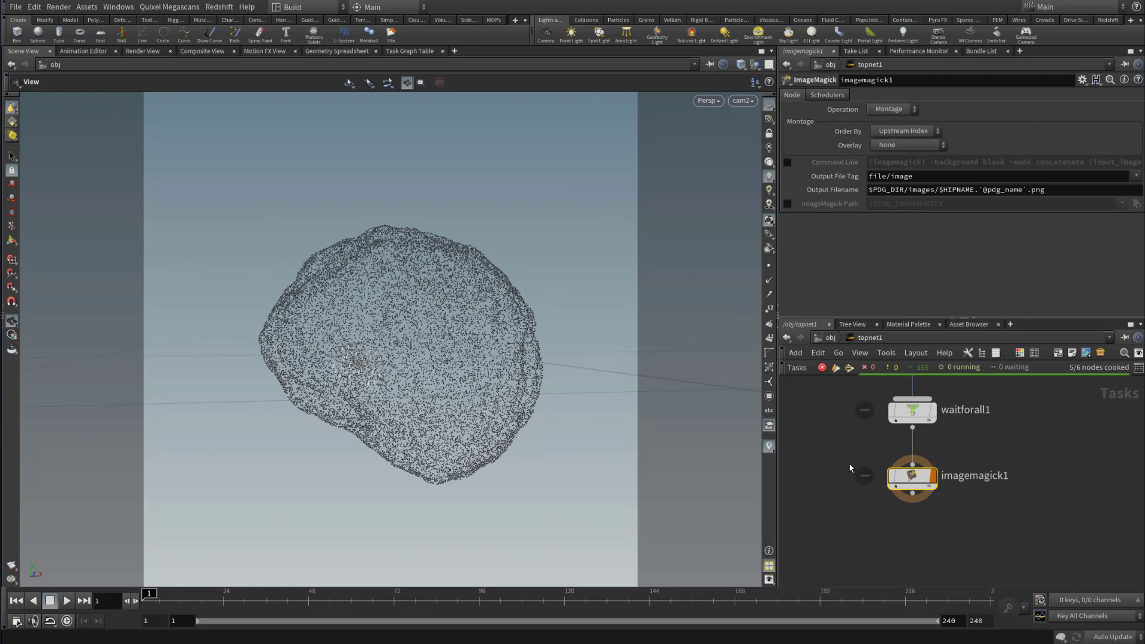
middle_click_drag(863, 442, 853, 506)
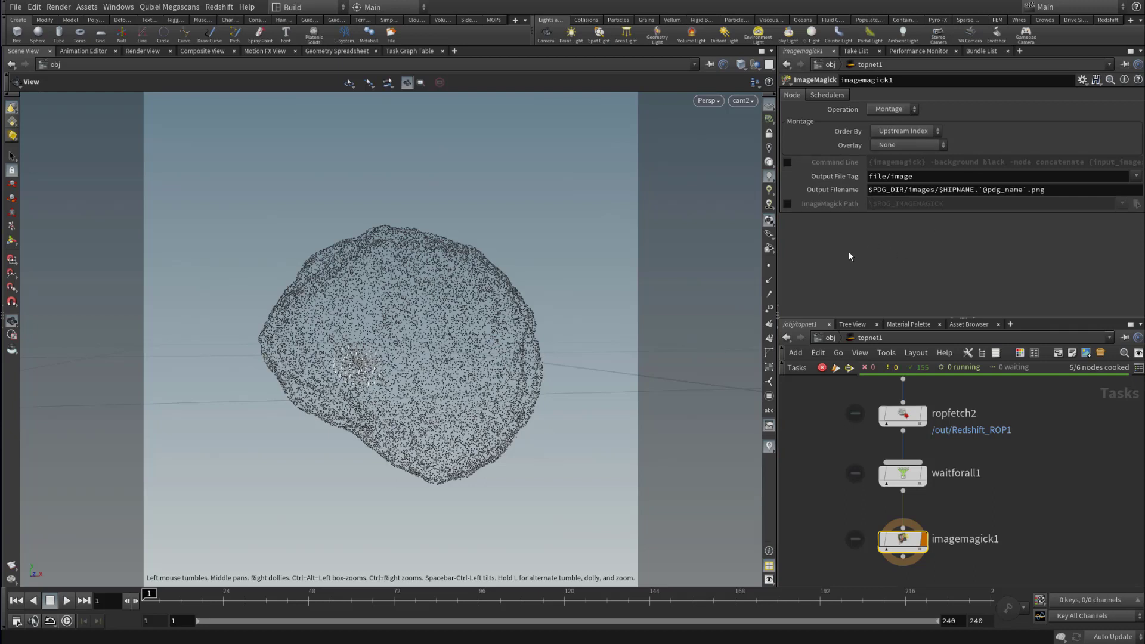
left_click(787, 204)
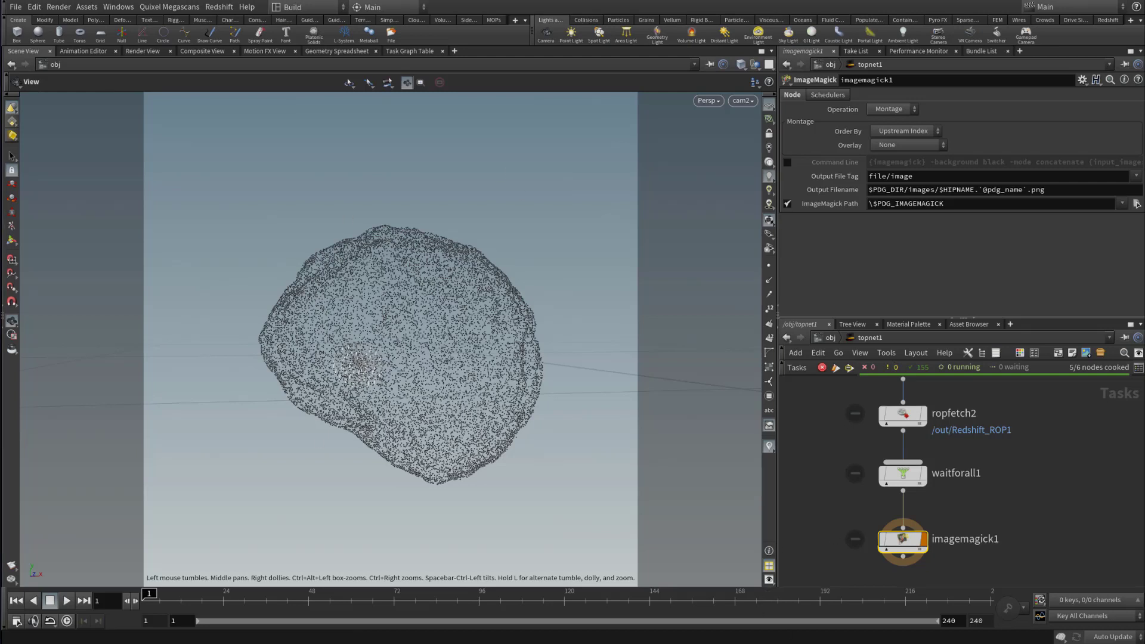
Switch to the browser, look through the binary releases on the ImageMagick website's download page, and close the browser window
left_click_drag(0, 262, 461, 113)
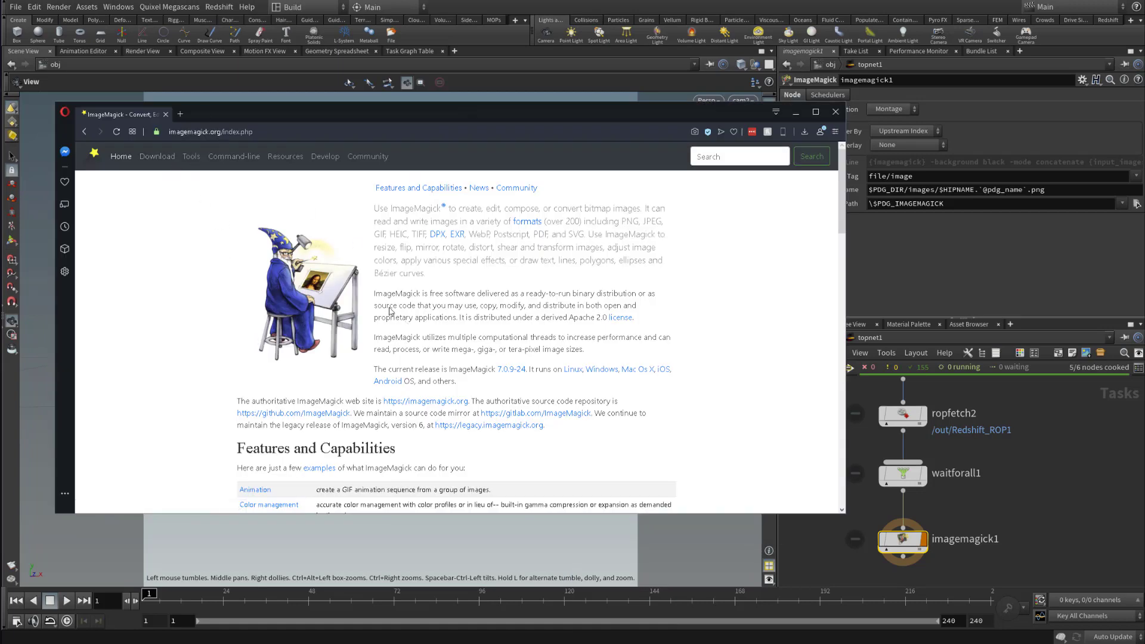
left_click(158, 156)
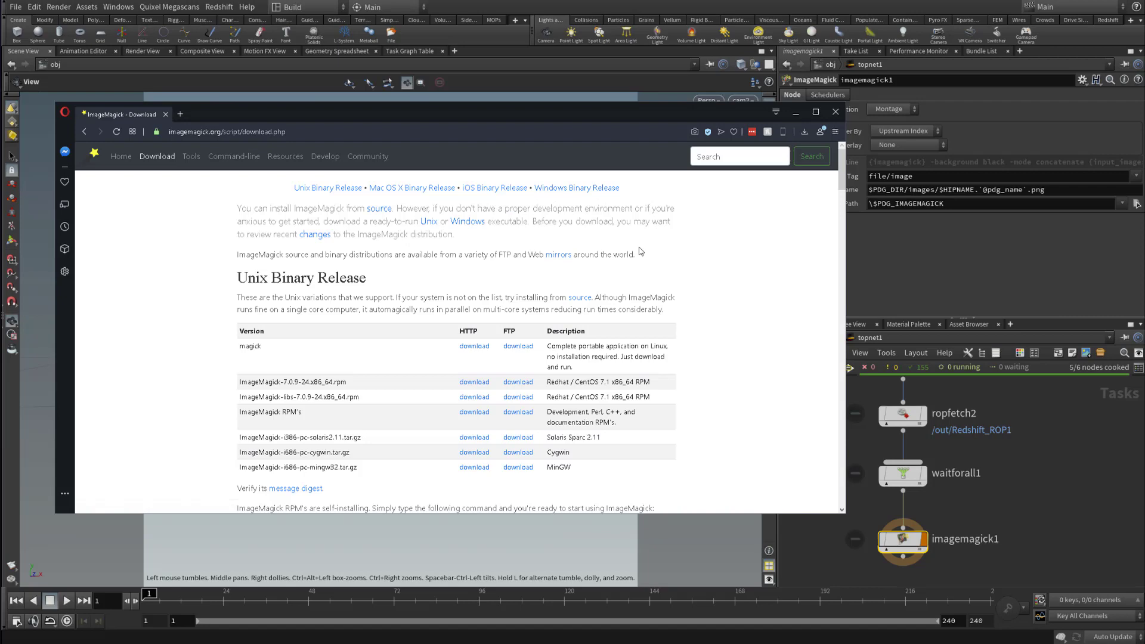
left_click_drag(624, 114, 470, 210)
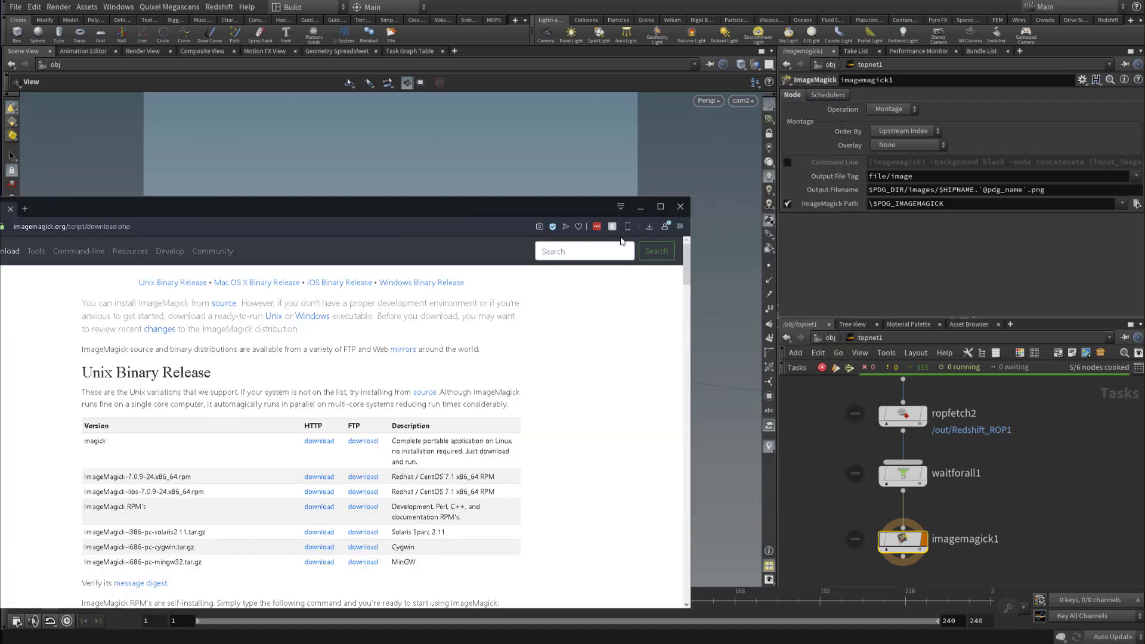
scroll(382, 408, "down", 3)
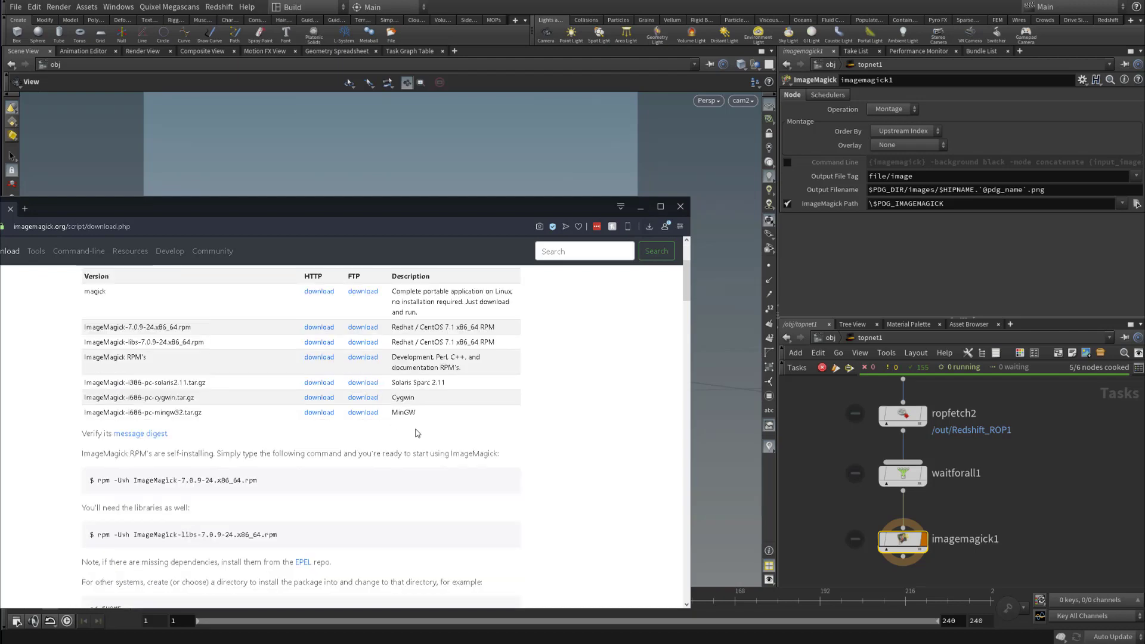
left_click(681, 207)
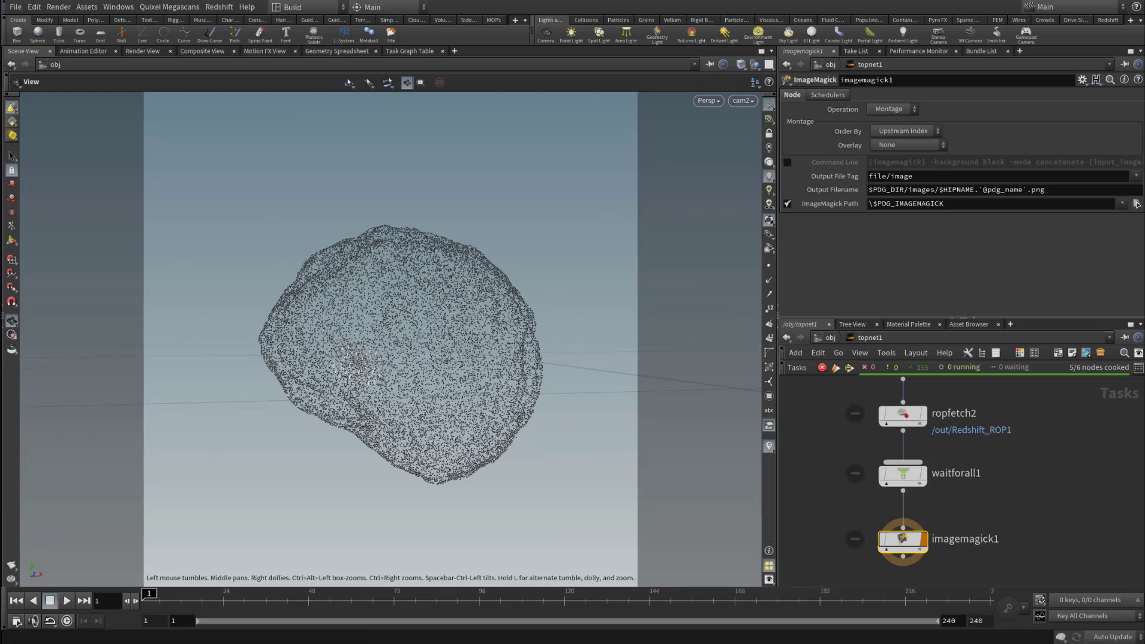
Examine the $PDG_IMAGEMAGICK variable in imagemagick1's ImageMagick Path without changing it
left_click_drag(946, 204, 874, 219)
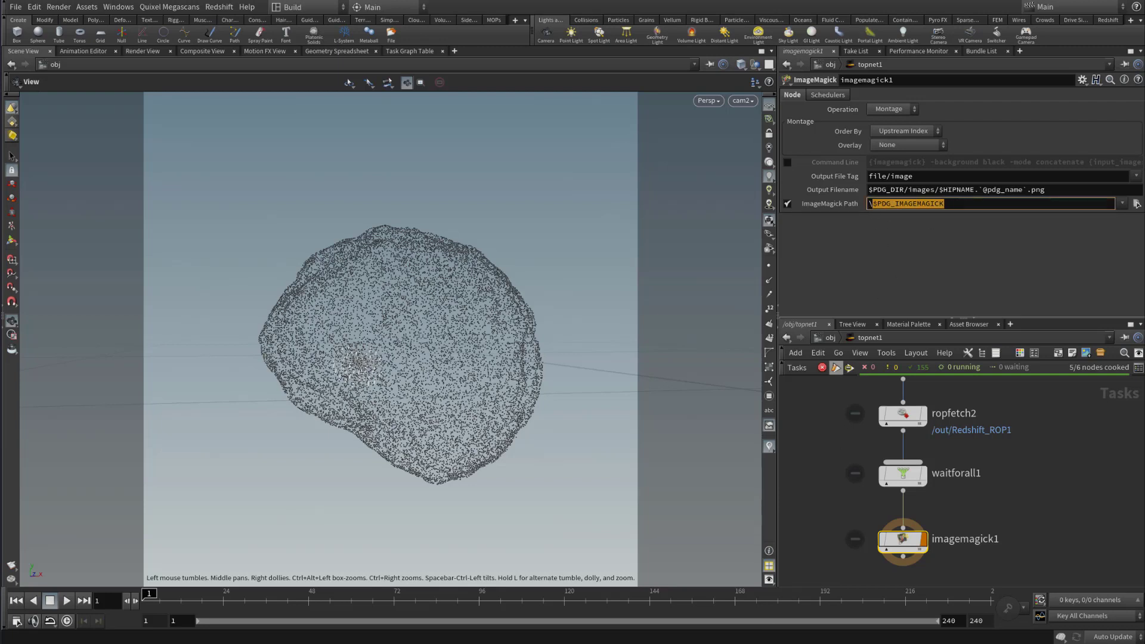
left_click(965, 277)
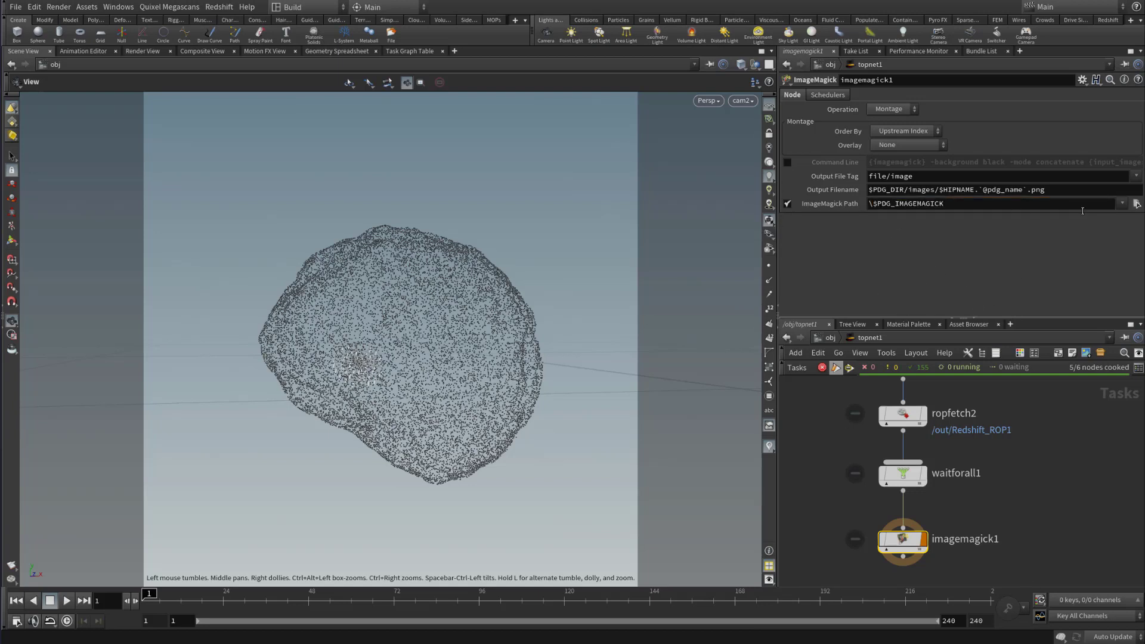
Set imagemagick1's ImageMagick Path to magick.exe in C:/Program Files/ImageMagick-7.0.9-Q16
left_click(1122, 204)
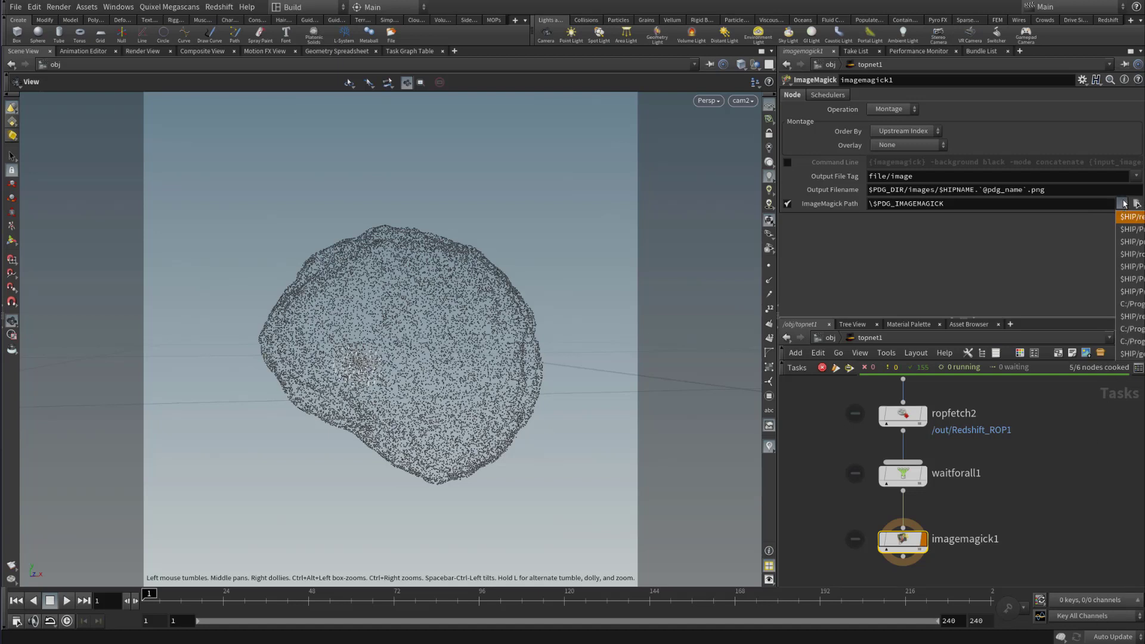
key("Escape")
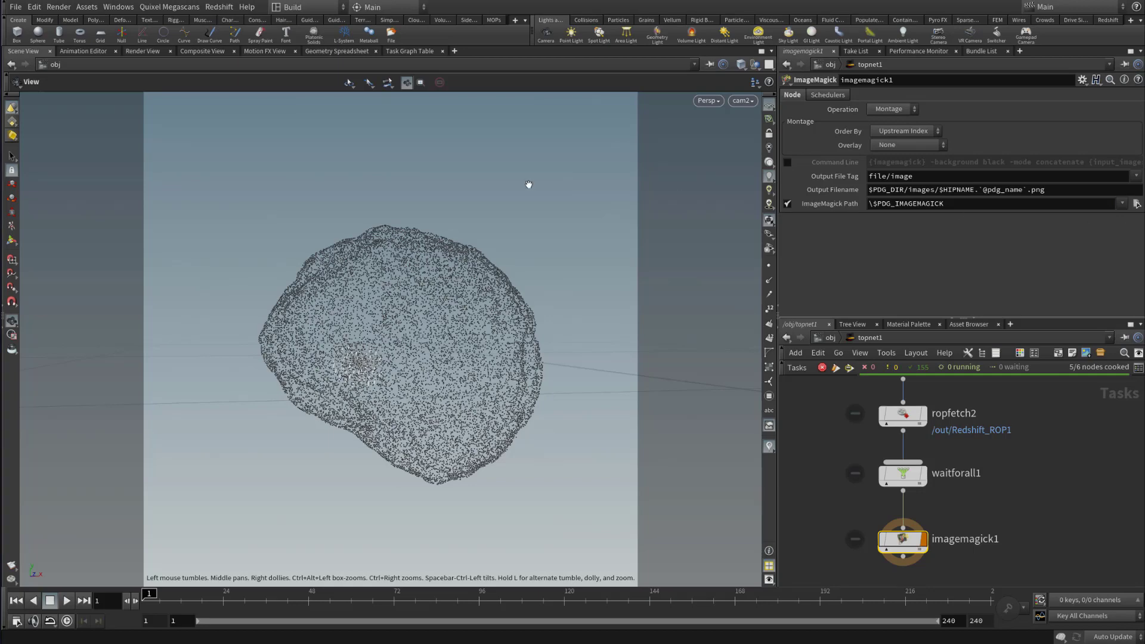
left_click(1136, 204)
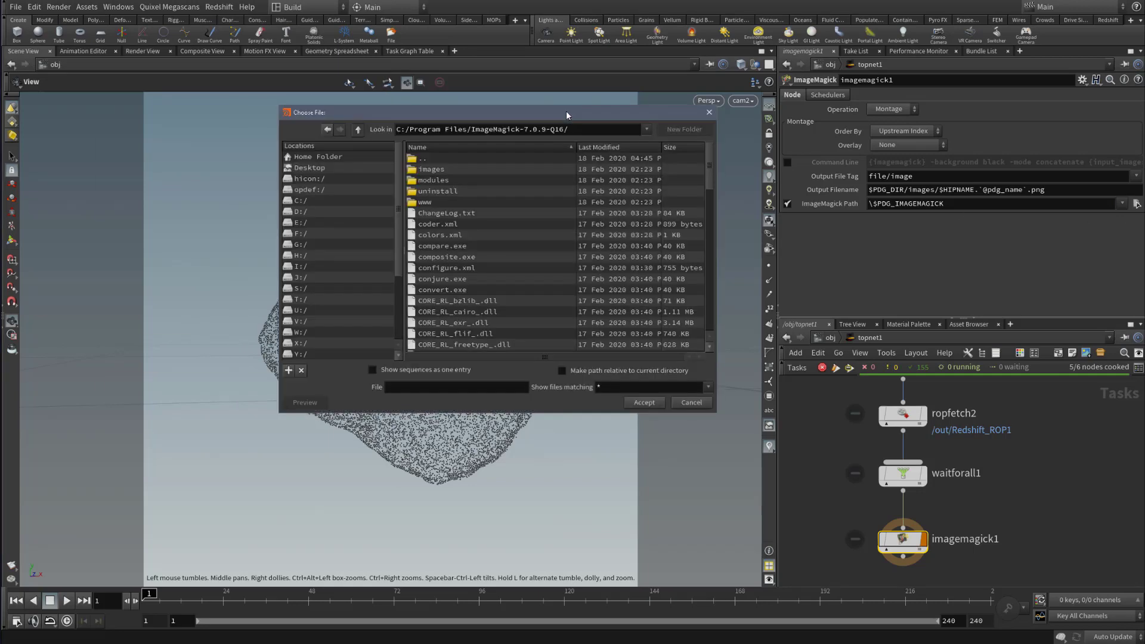
left_click_drag(299, 156, 312, 166)
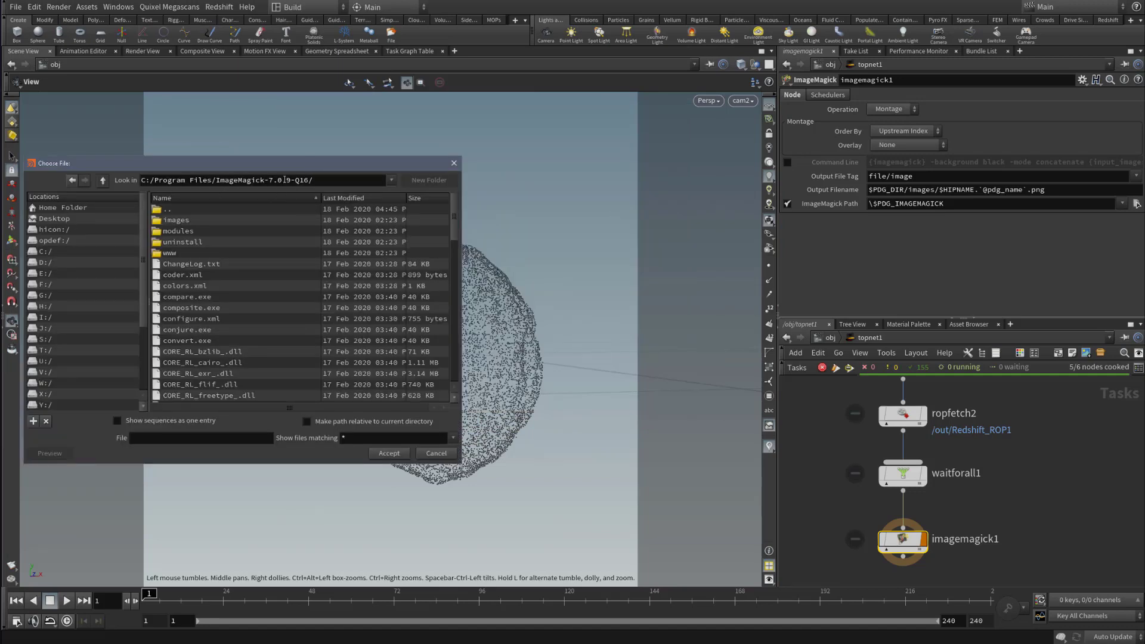
left_click_drag(454, 215, 439, 321)
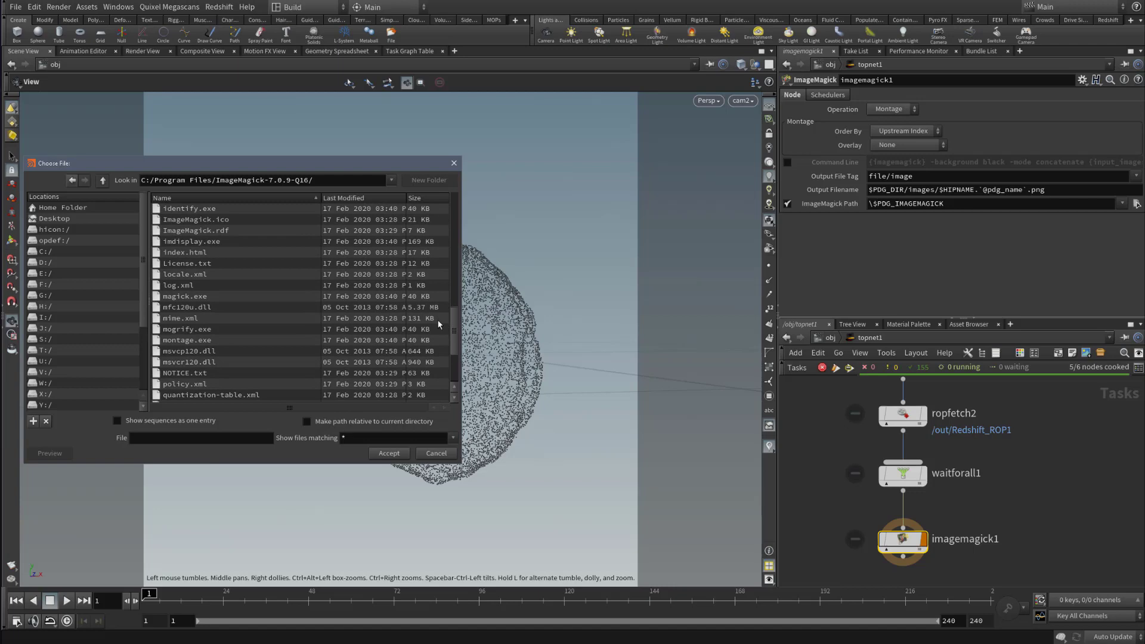
left_click(192, 299)
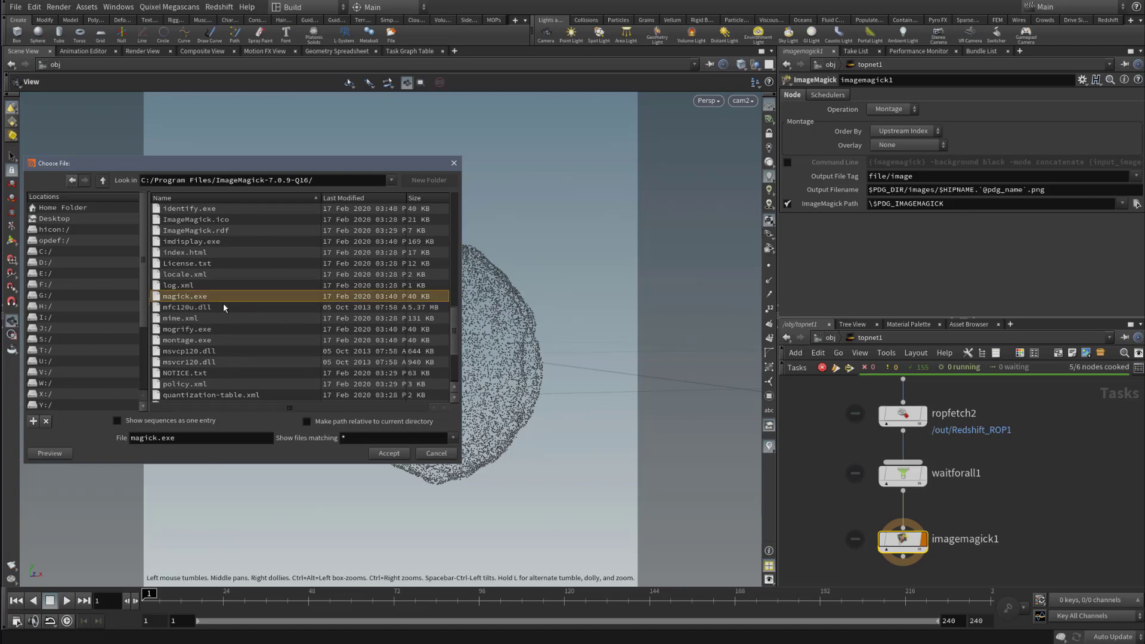
left_click(386, 455)
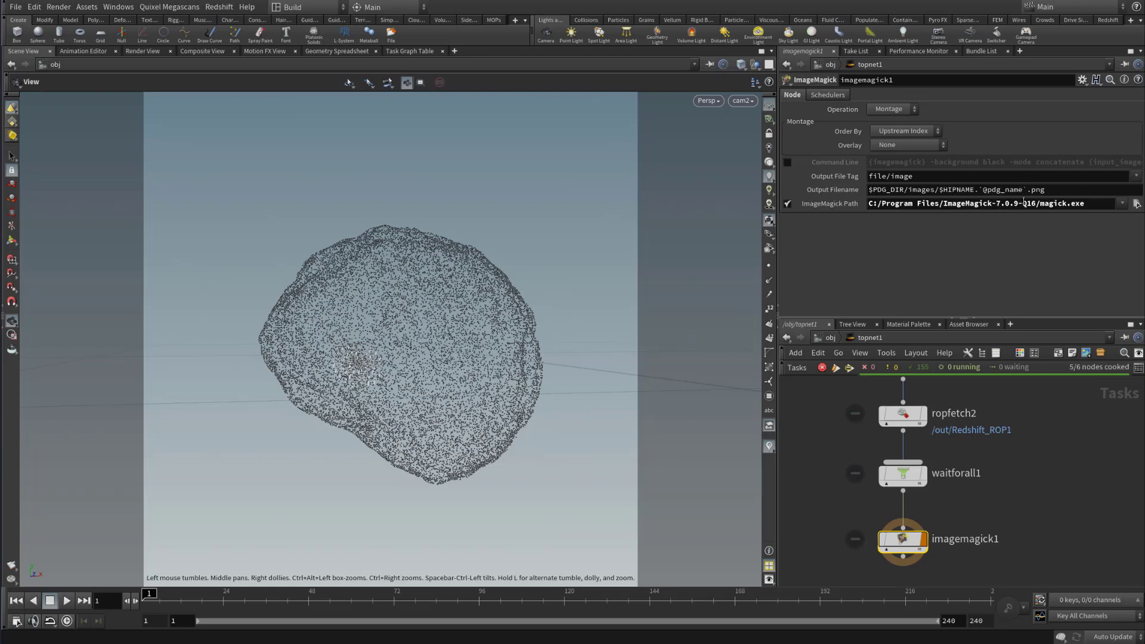
Set imagemagick1's Output Filename to $HIP\images\contact_sheet.png
left_click_drag(1027, 190, 863, 281)
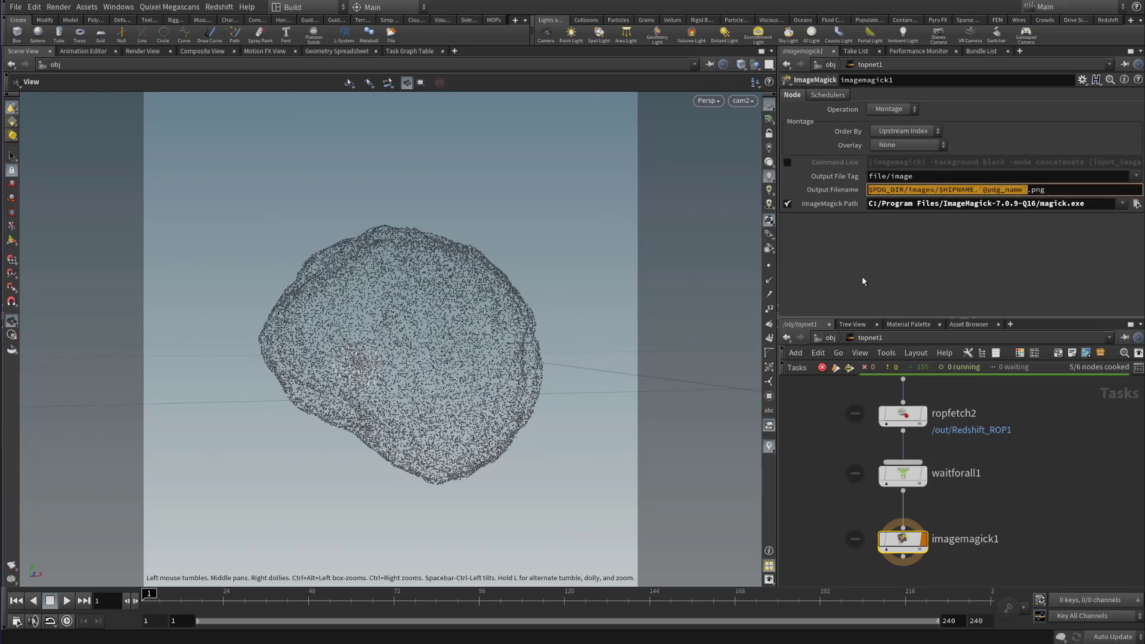
type("$HIP")
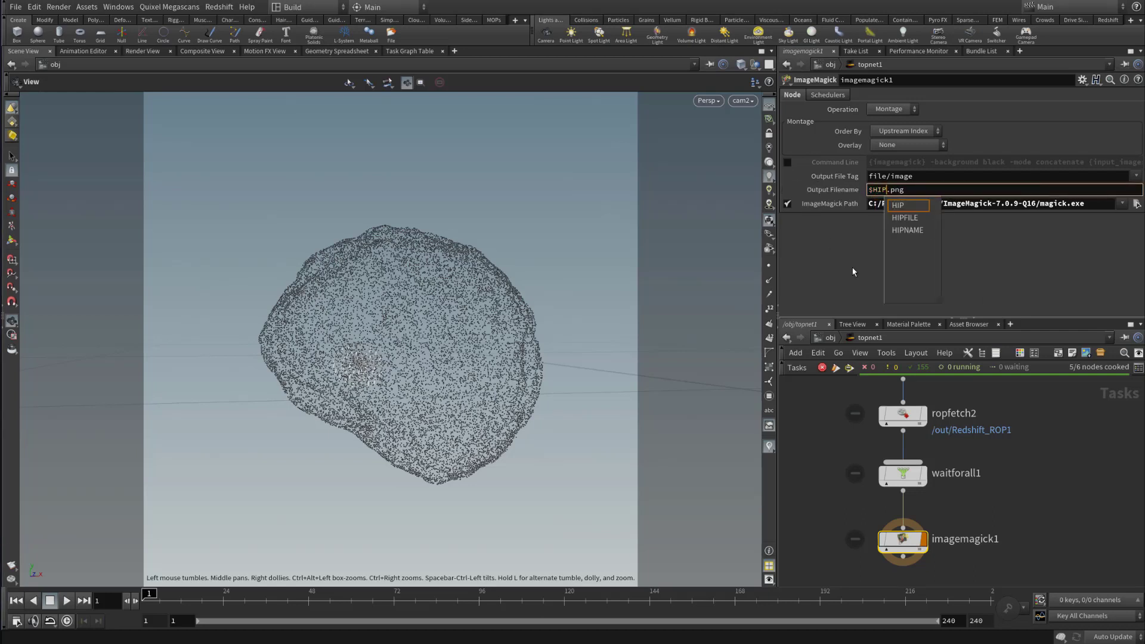
type("\\")
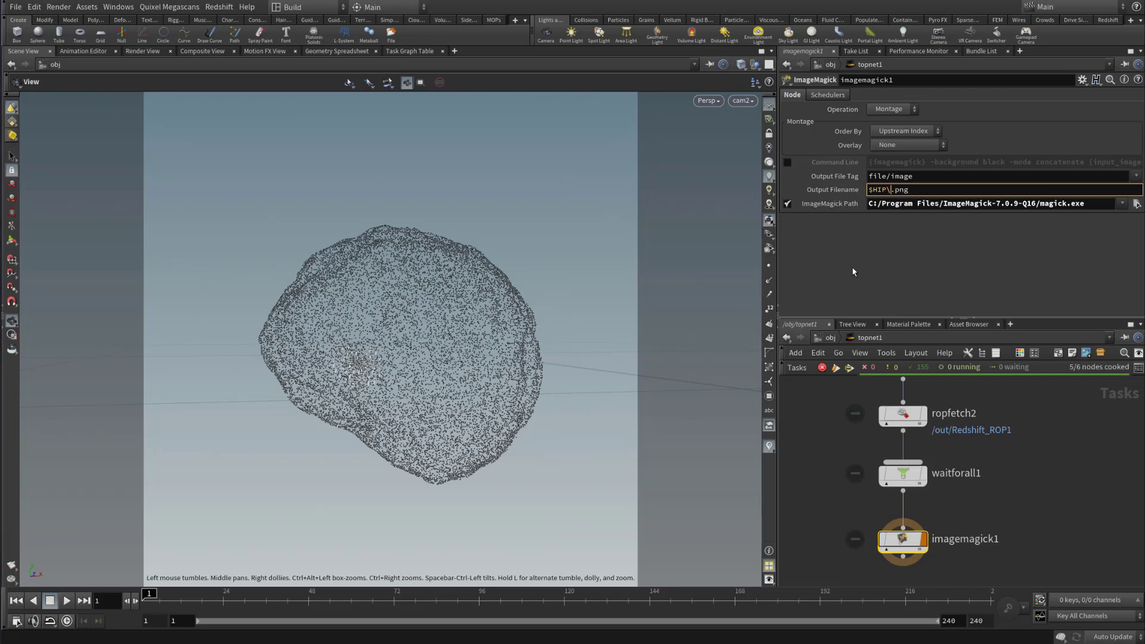
type("images\\contact_sheet")
key("Return")
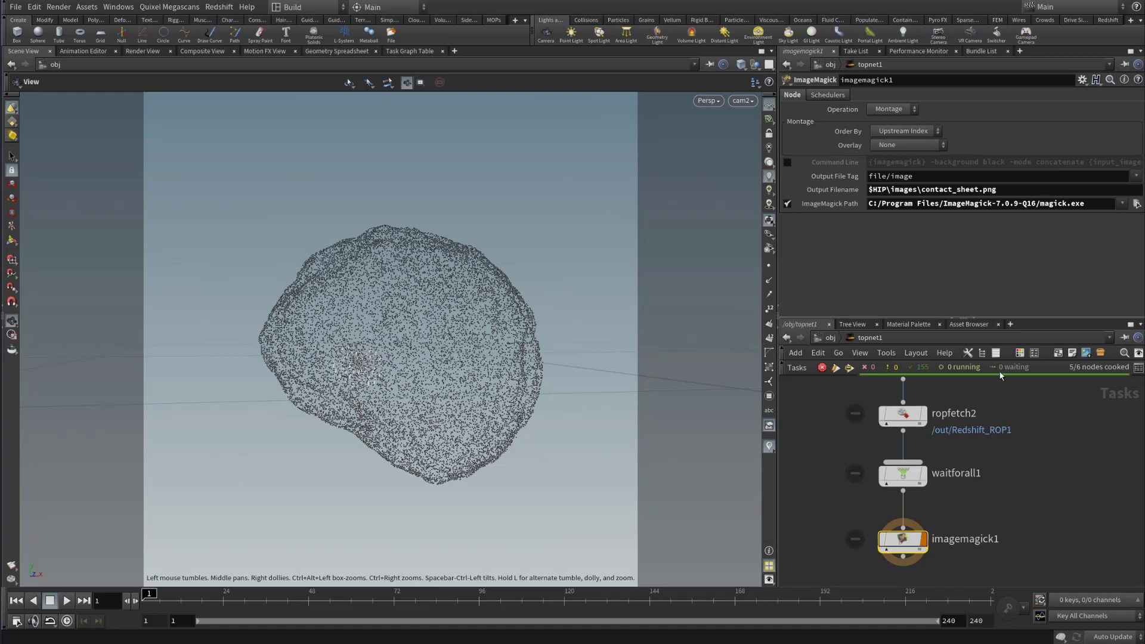
Cook the imagemagick1 node so the wedges render and combine into the montage
left_click_drag(1051, 544, 1116, 418)
left_click_drag(1017, 515, 801, 581)
key("shift+v")
left_click(1089, 565)
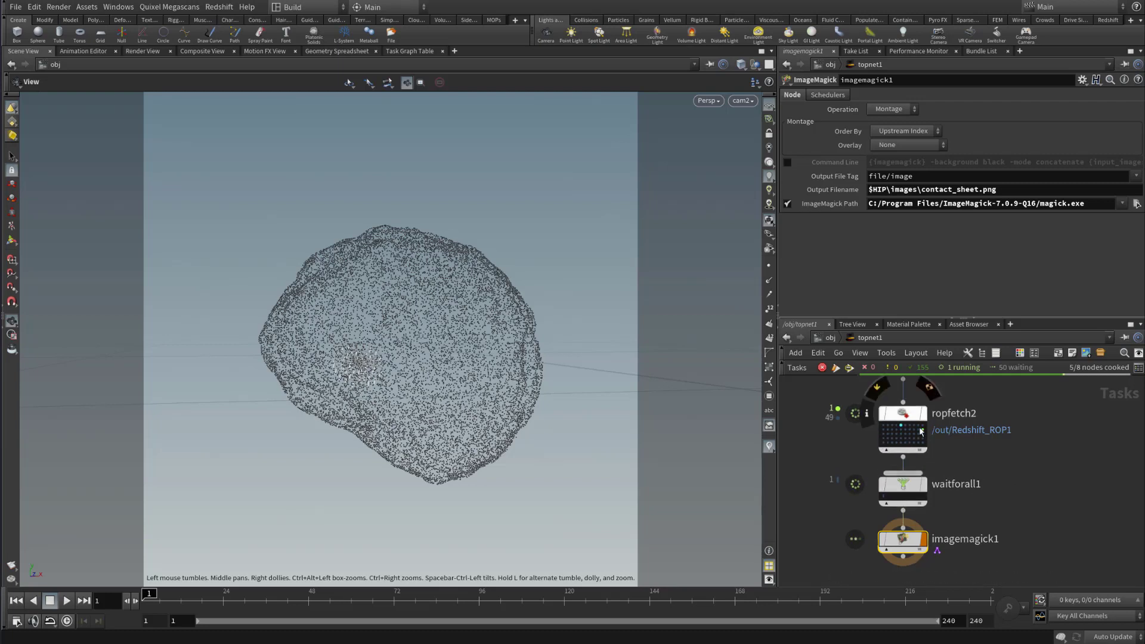
Space out the waitforall1 and imagemagick1 nodes below ropfetch2 by moving them farther down the network
left_click_drag(1013, 518, 811, 468)
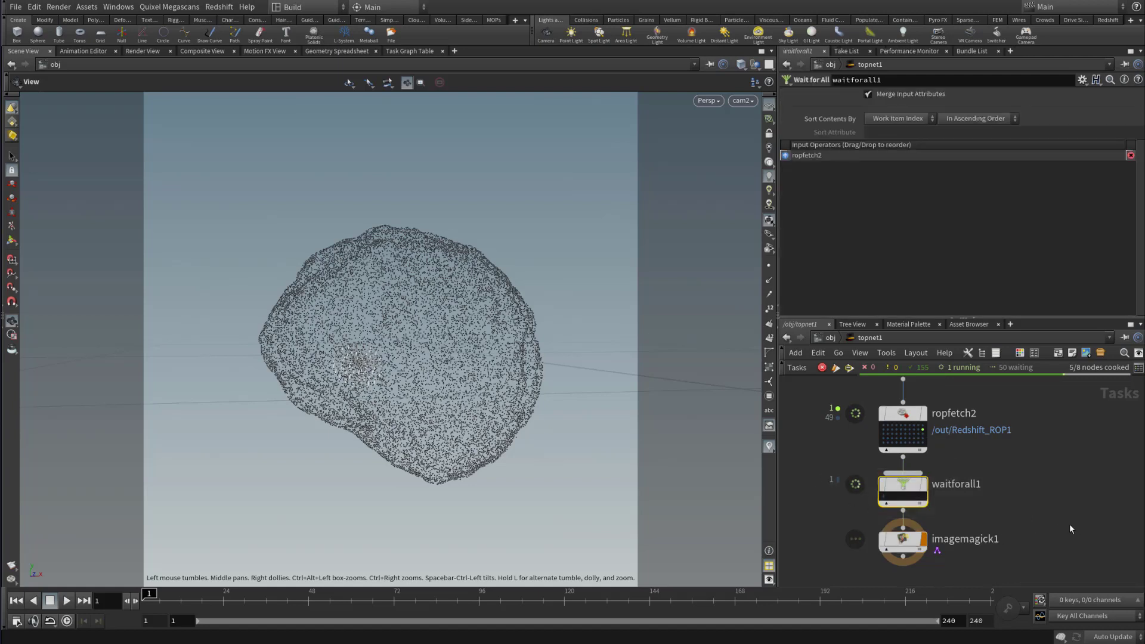
middle_click_drag(1060, 525, 1065, 469)
left_click_drag(1059, 471, 802, 519)
left_click_drag(908, 485, 908, 518)
middle_click_drag(1063, 459, 1049, 494)
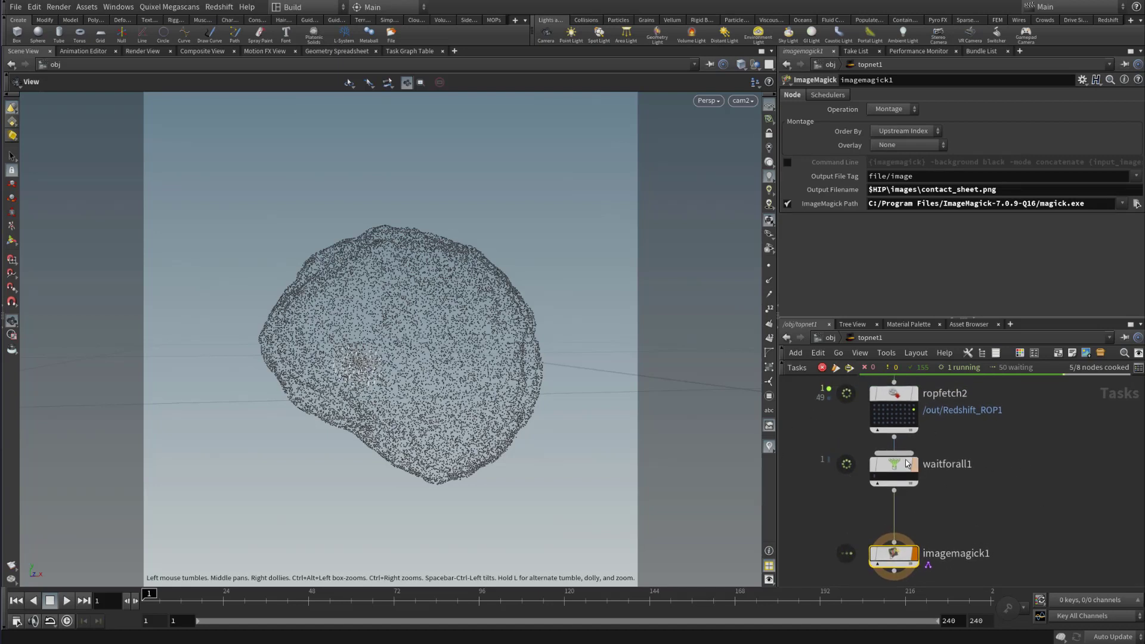
left_click_drag(907, 463, 907, 480)
scroll(1027, 472, "down", 2)
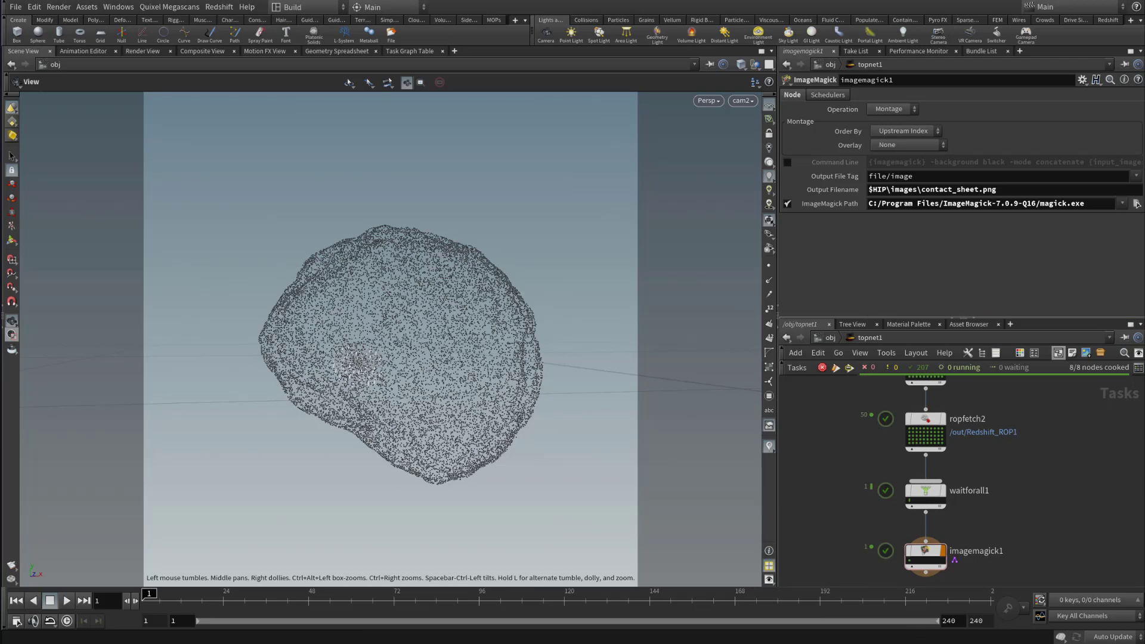
Switch to File Explorer and go from the render folder to the images folder of RockGen_HDA
left_click_drag(274, 643, 376, 172)
scroll(334, 456, "down", 2)
scroll(333, 457, "up", 1)
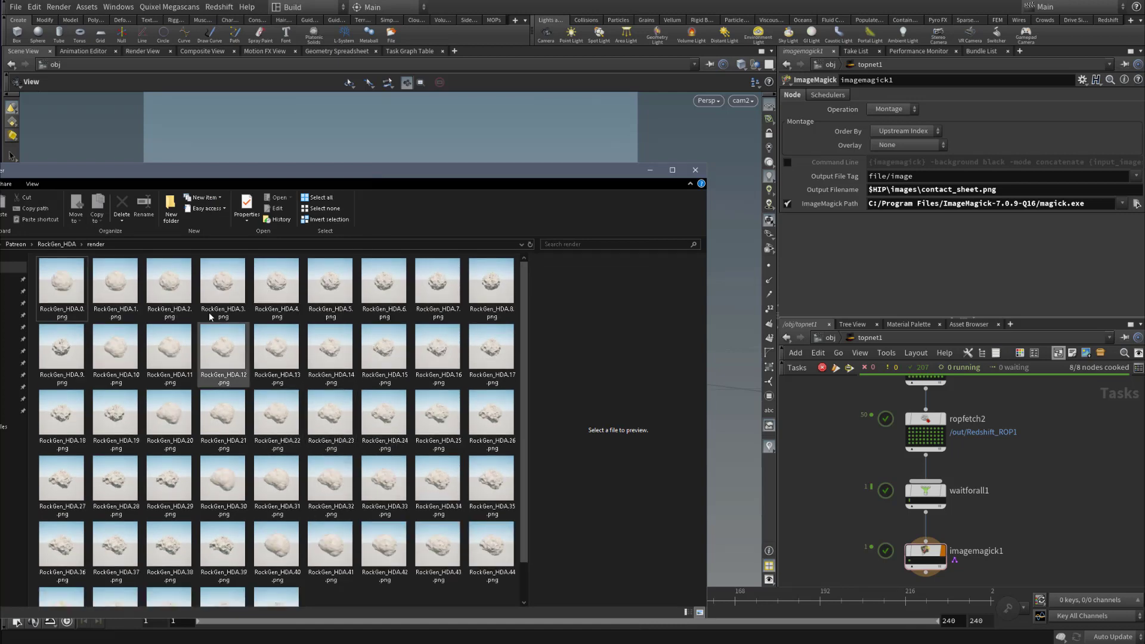
left_click(70, 245)
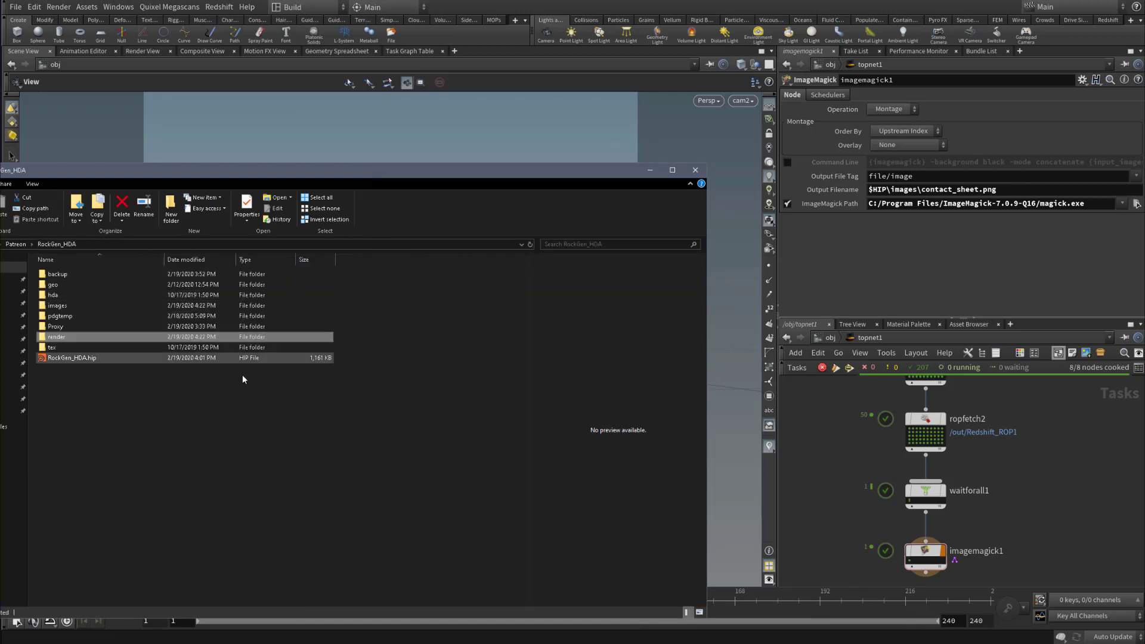
double_click(73, 306)
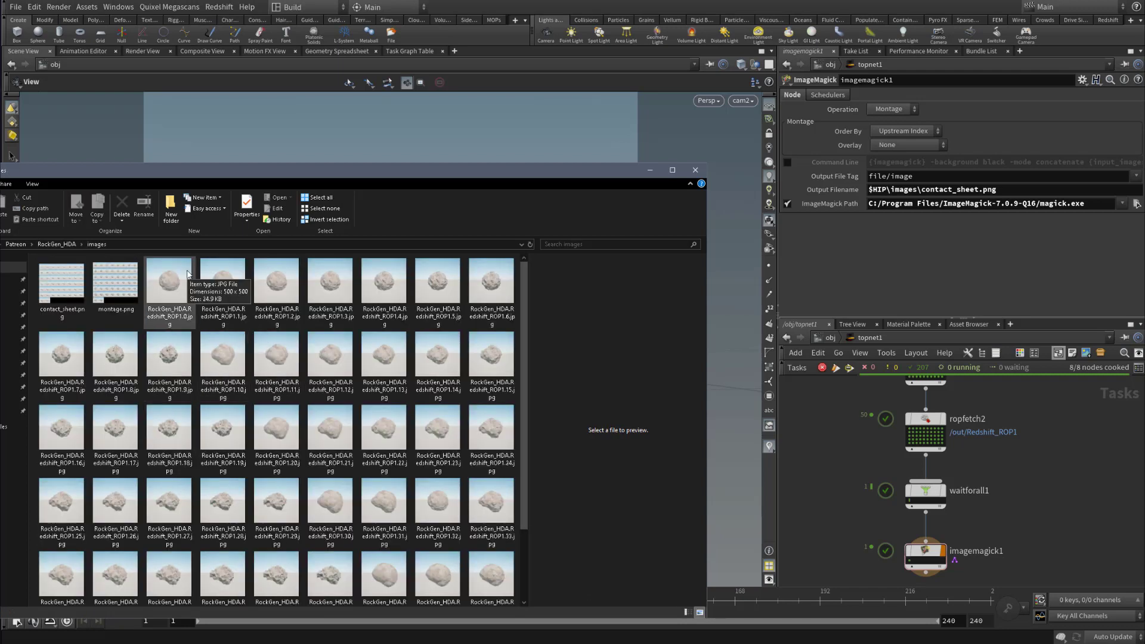
Delete the individual RockGen_HDA.Redshift_ROP1 JPG images and montage.png from the images folder, keeping only contact_sheet.png
left_click(218, 280)
scroll(358, 497, "down", 2)
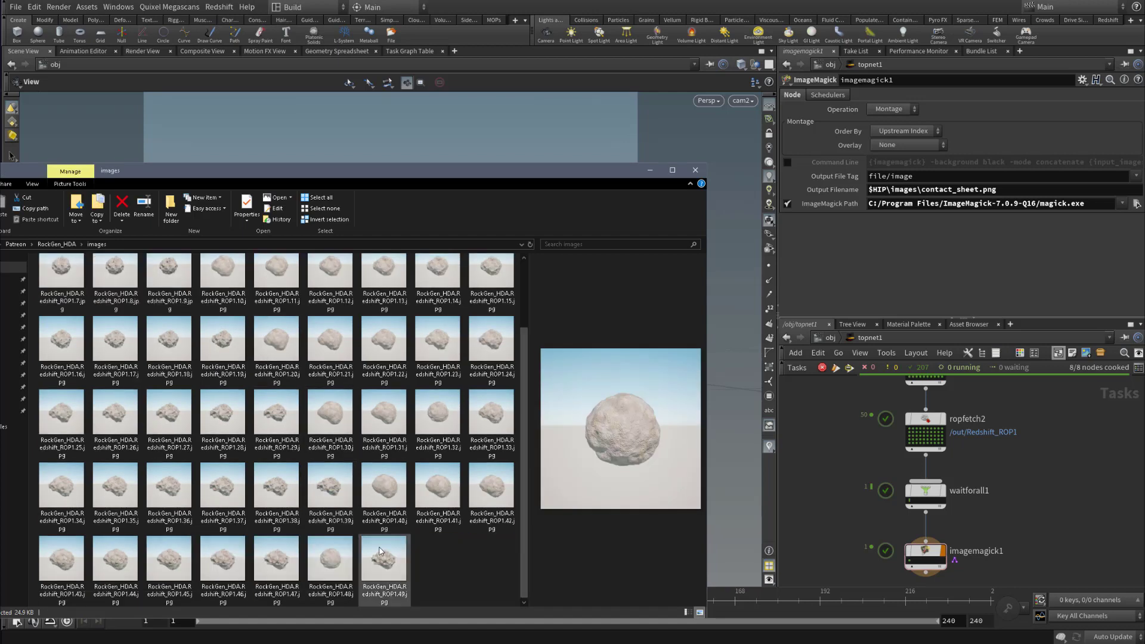
key("ctrl+a")
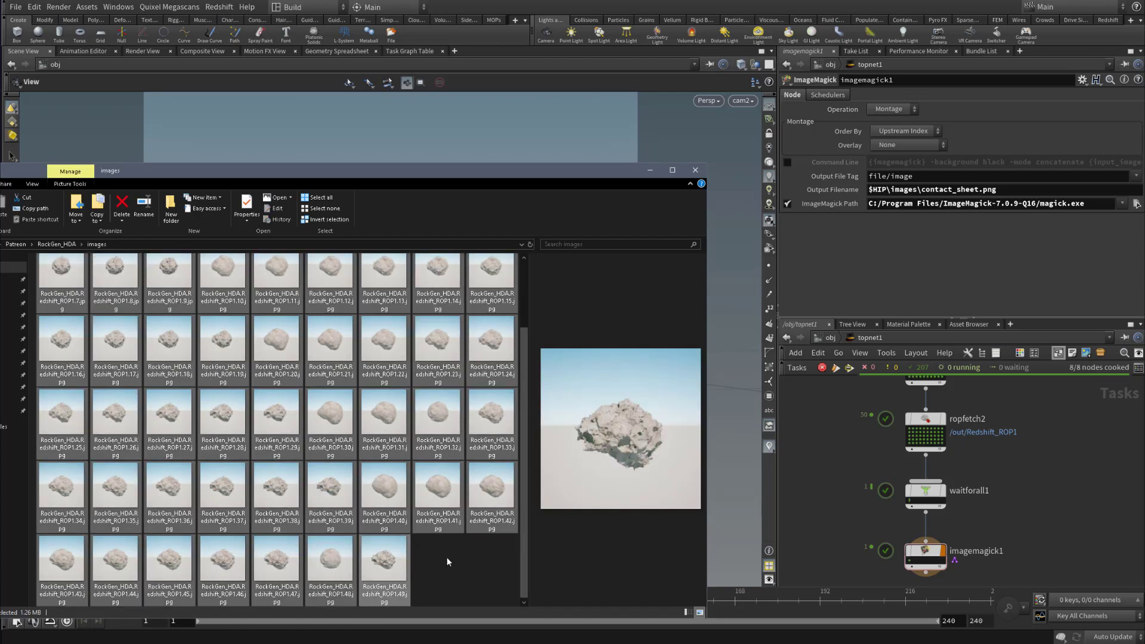
key("Delete")
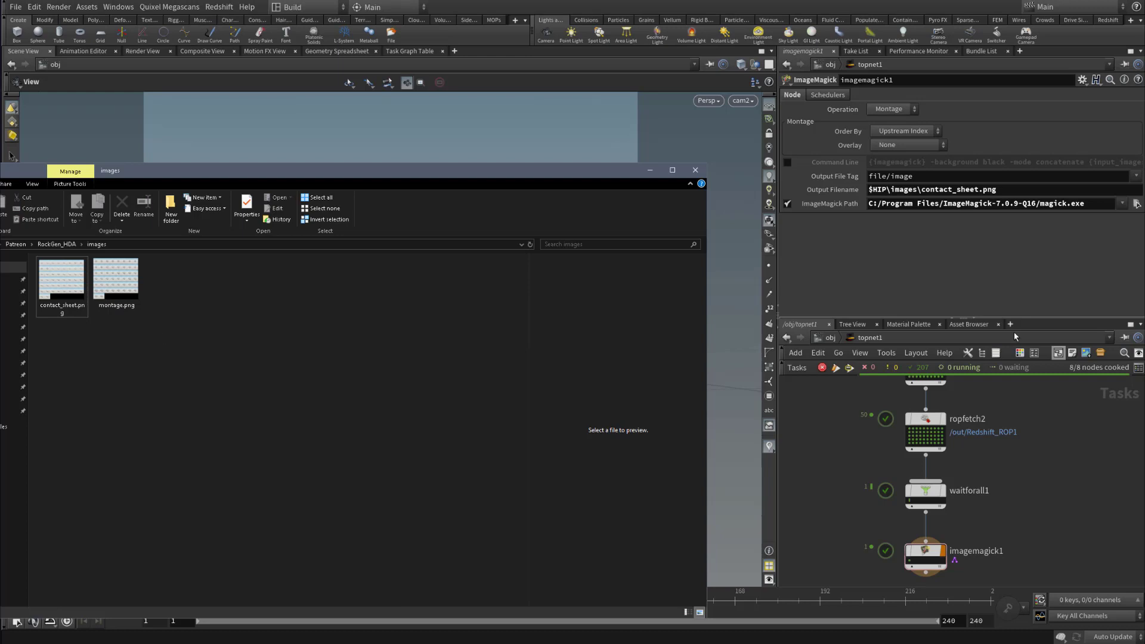
left_click(116, 281)
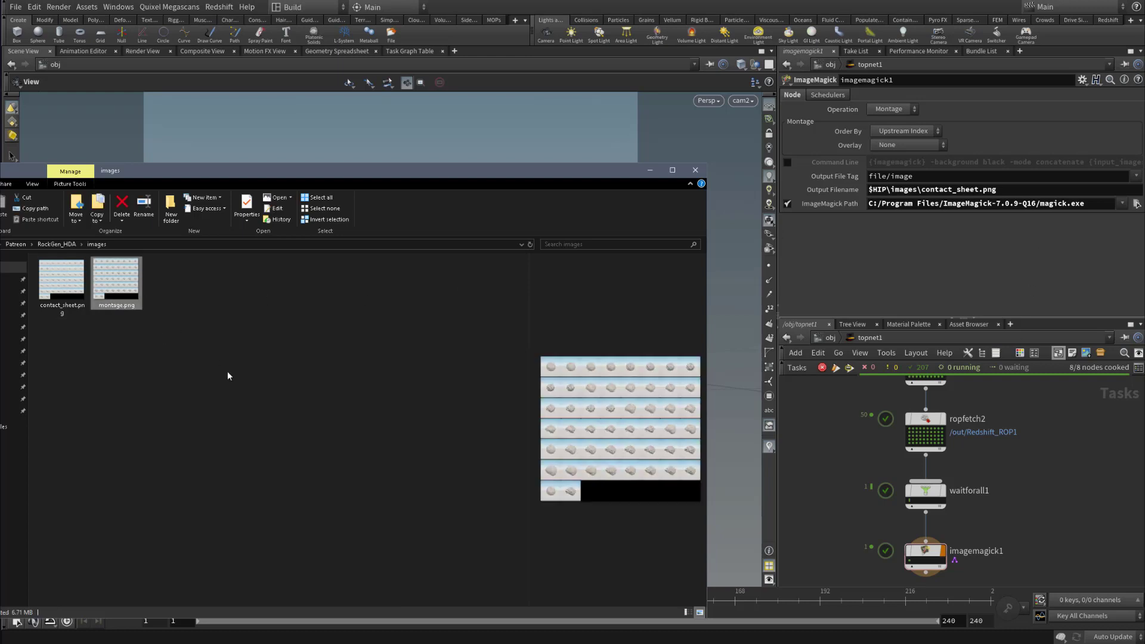
key("Delete")
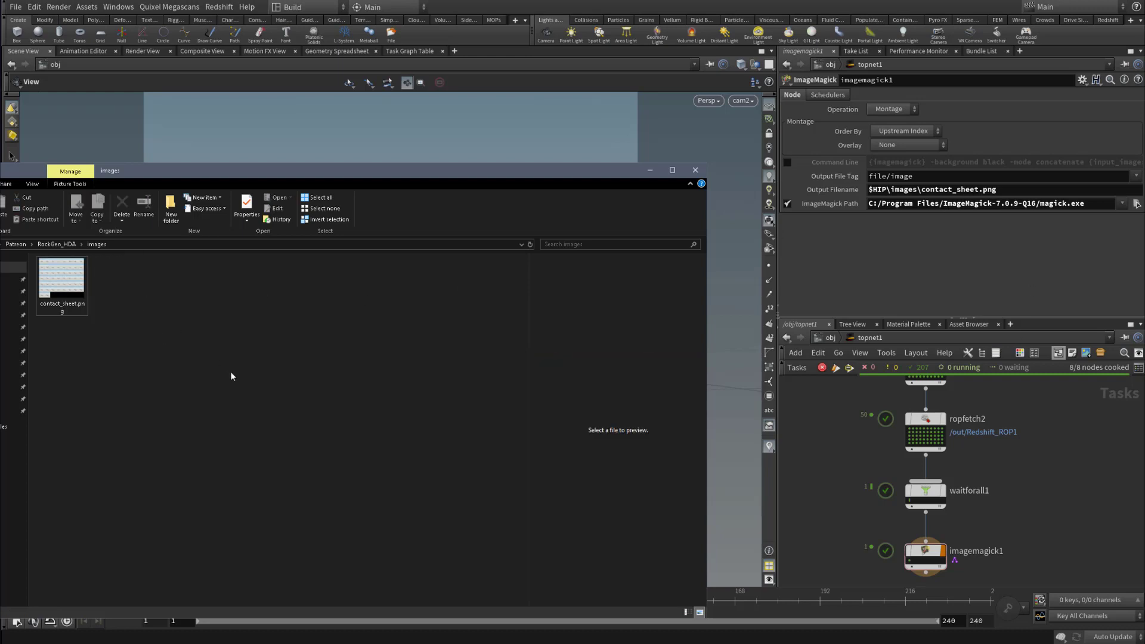
Open contact_sheet.png from the images folder in Photos
left_click(67, 291)
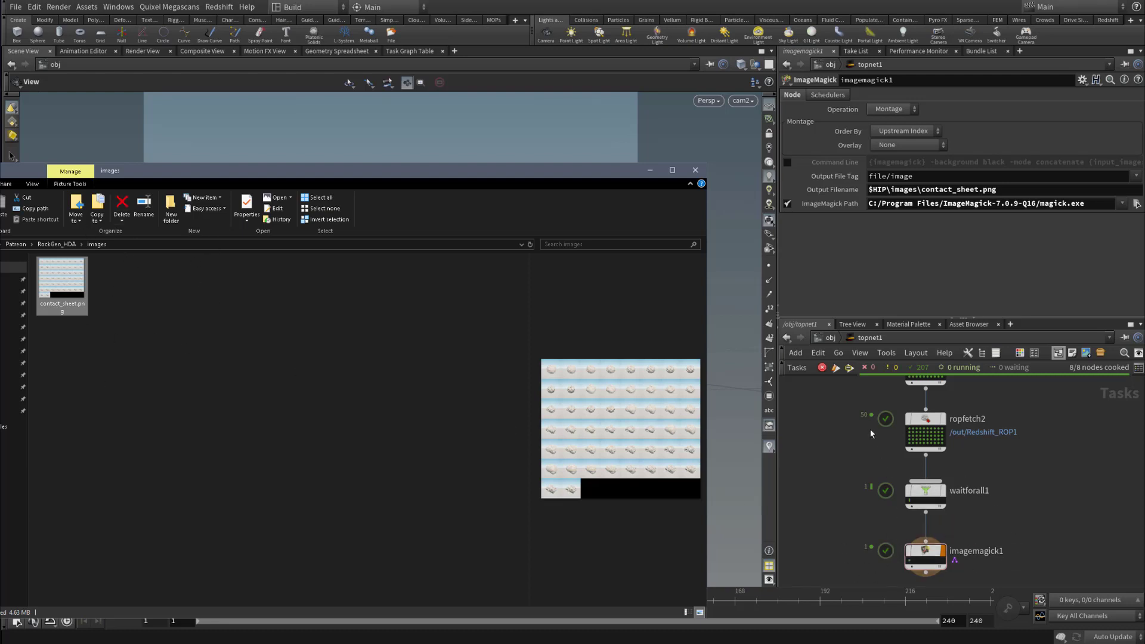
left_click(872, 488)
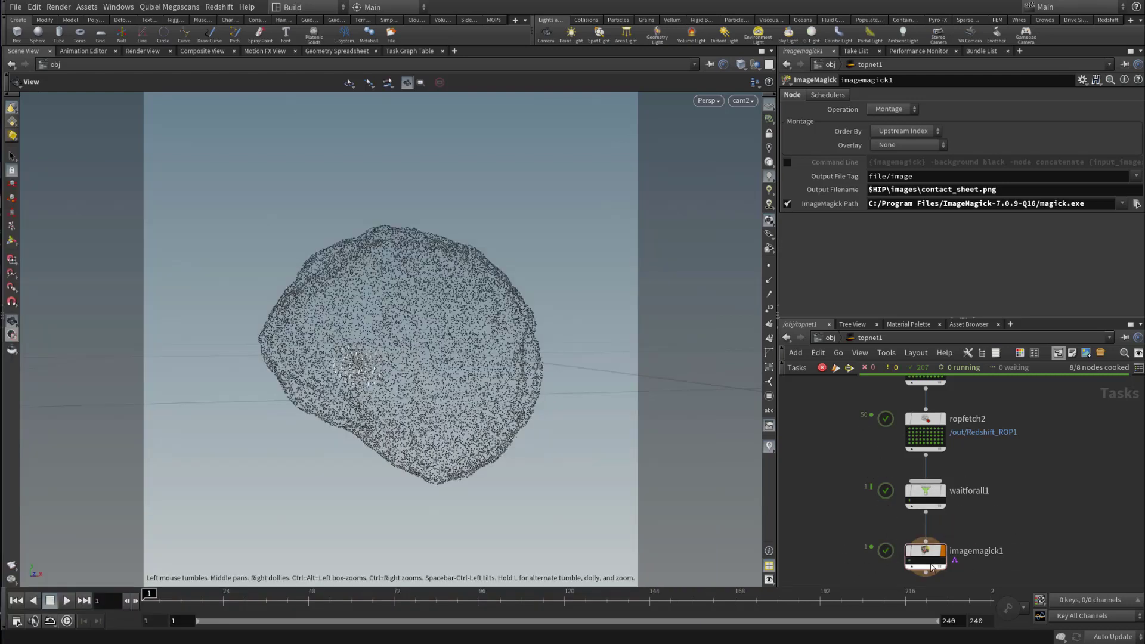
key("alt+Tab")
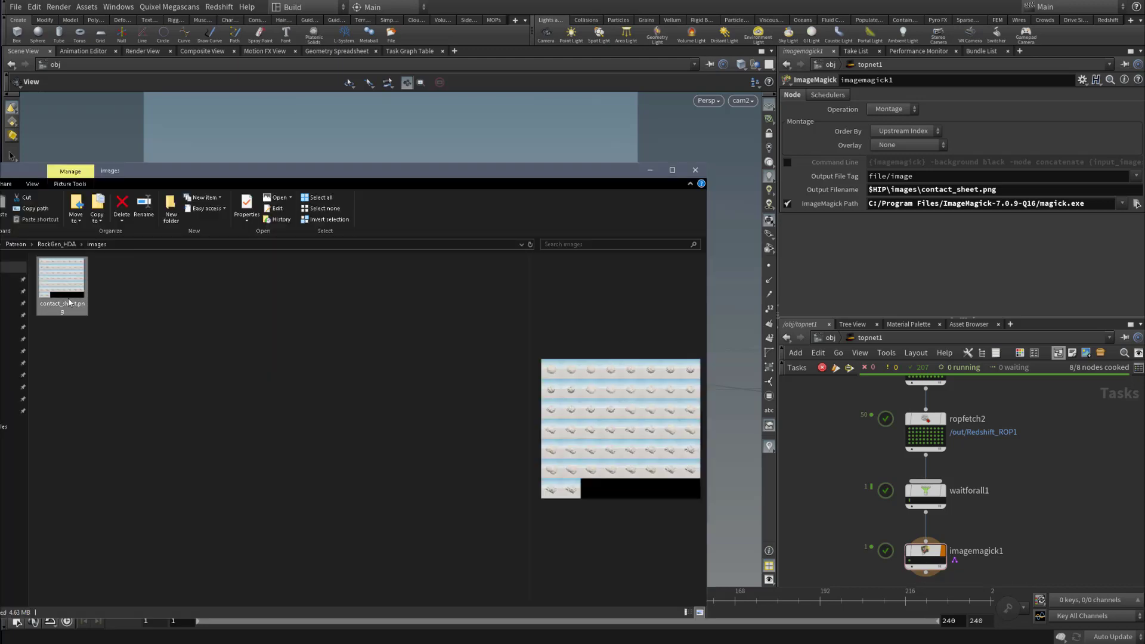
double_click(69, 302)
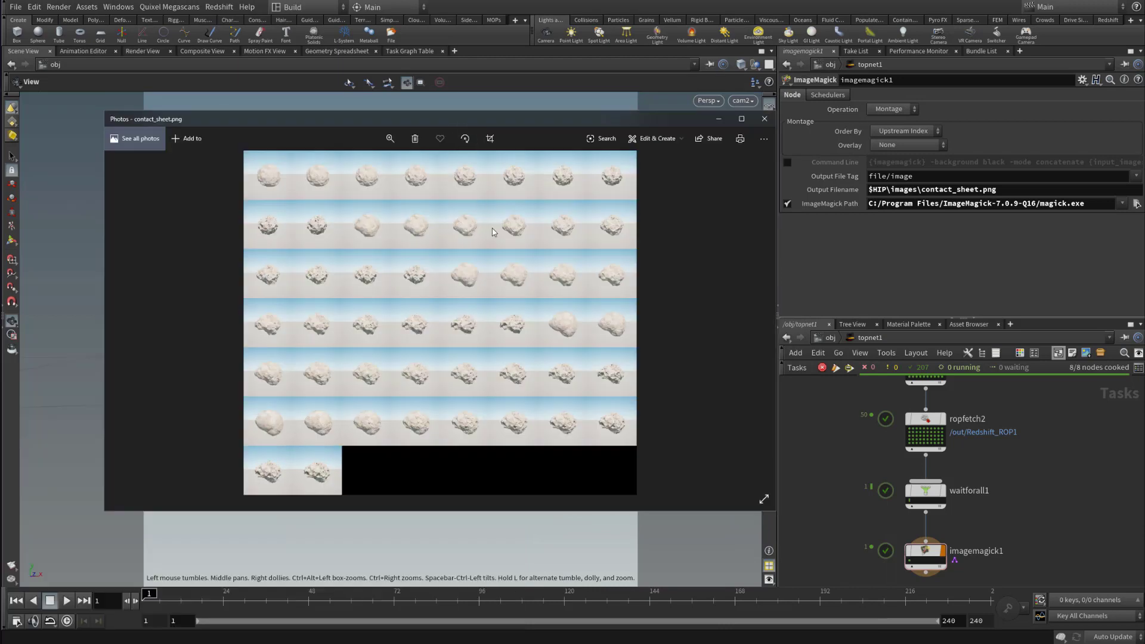
Examine the rock variations across the contact sheet, both close up and as a whole
scroll(504, 250, "up", 6)
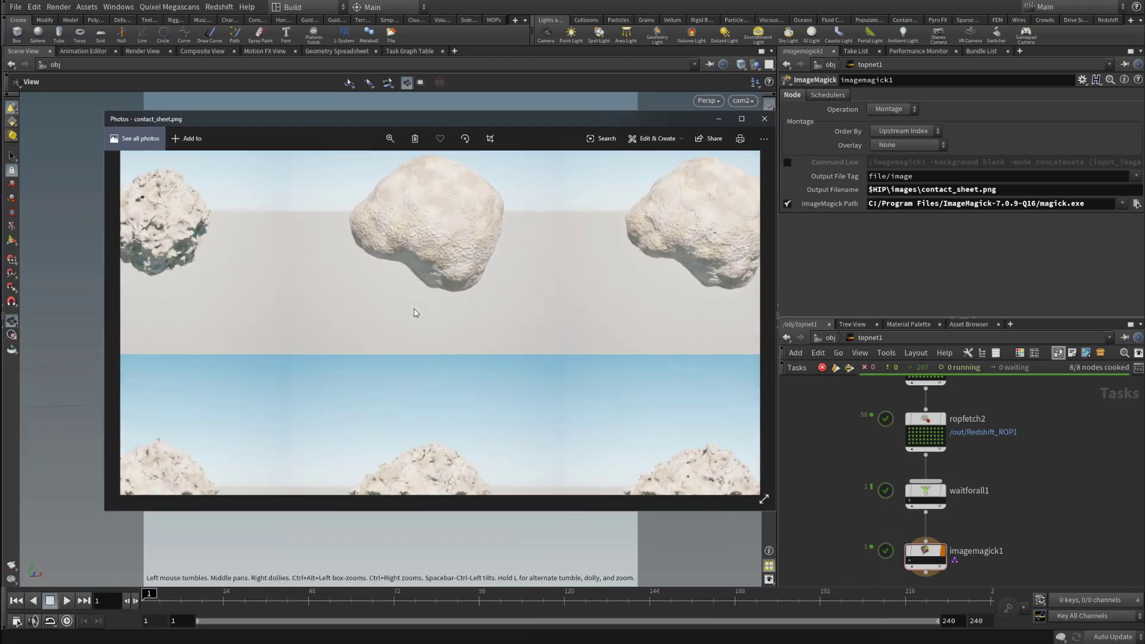
scroll(414, 309, "up", 1)
left_click_drag(404, 324, 614, 390)
left_click_drag(489, 302, 562, 287)
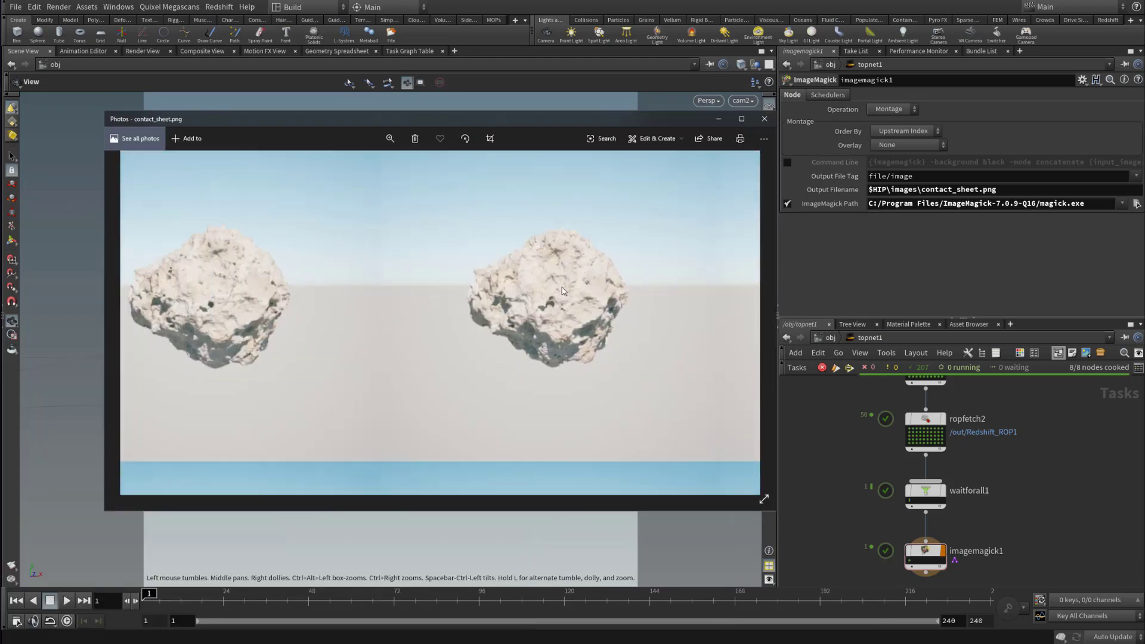
scroll(563, 291, "down", 5)
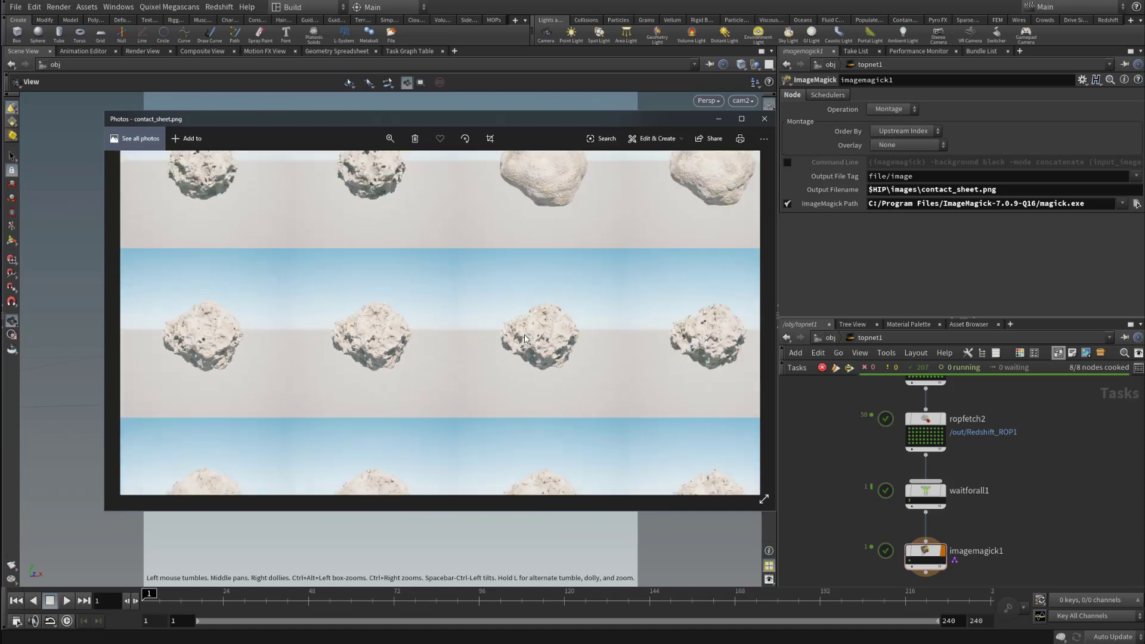
scroll(524, 338, "down", 4)
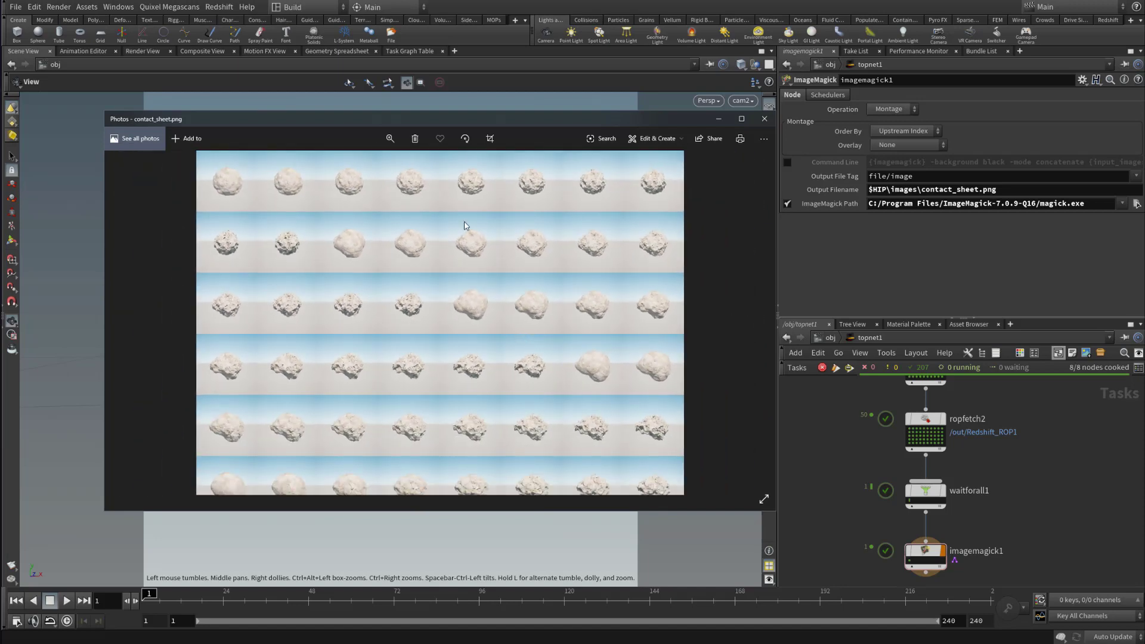
scroll(462, 233, "up", 2)
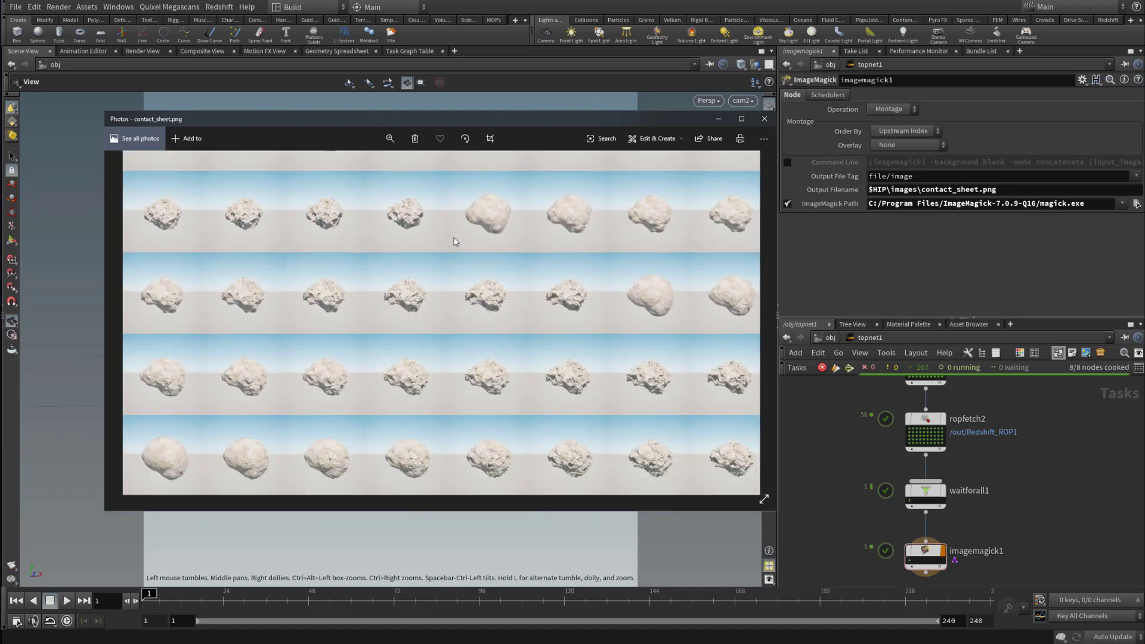
scroll(455, 242, "down", 2)
scroll(350, 189, "up", 2)
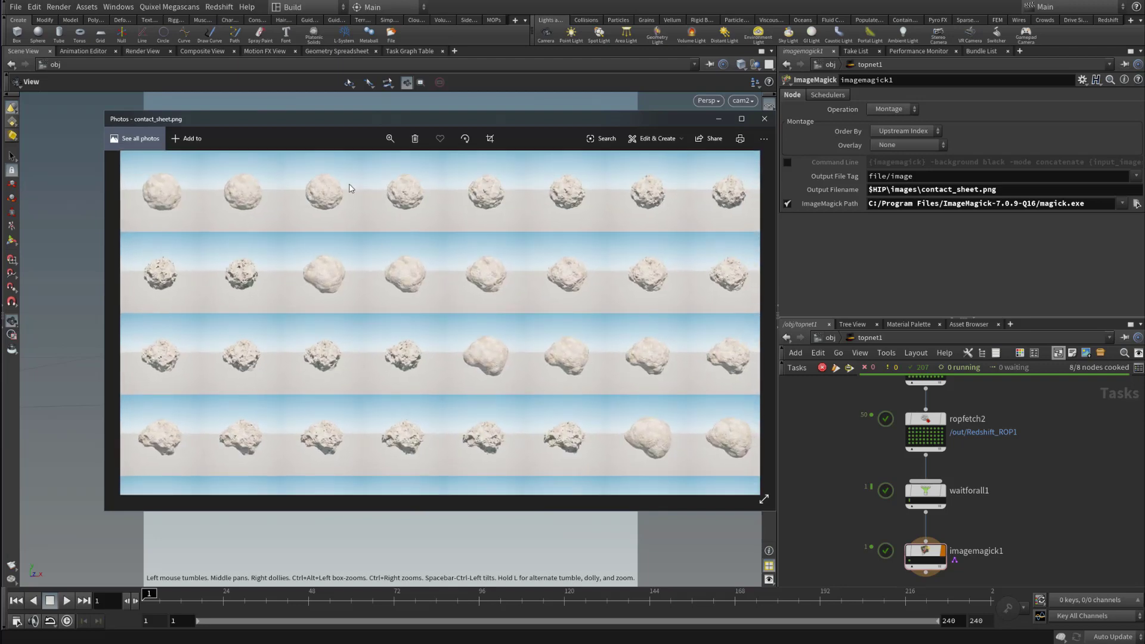
scroll(248, 378, "up", 3)
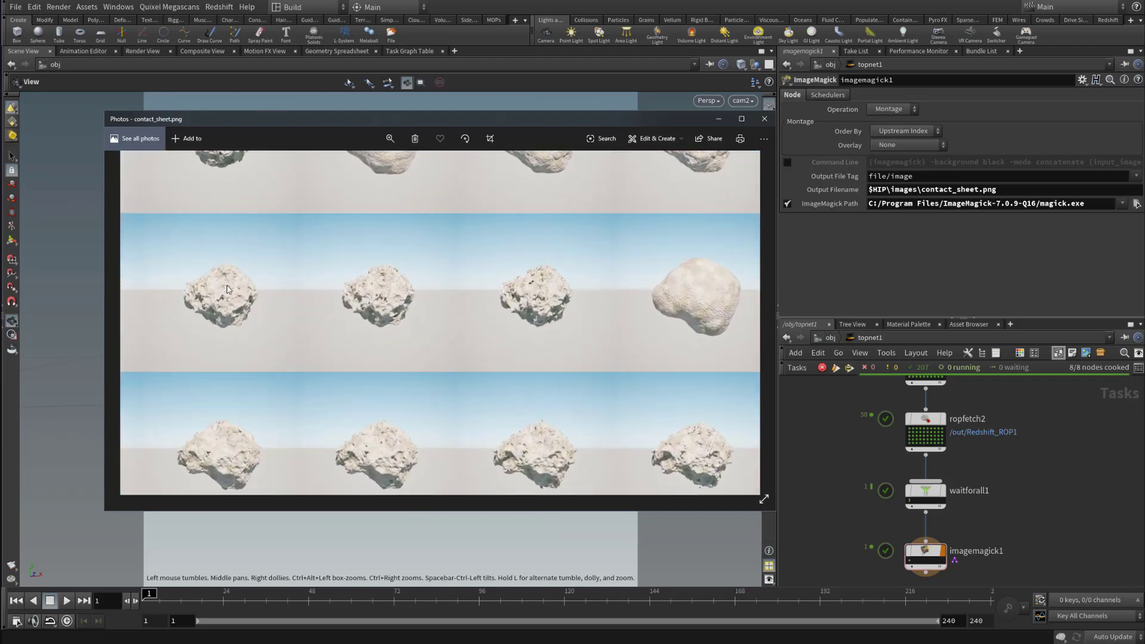
left_click_drag(420, 230, 457, 190)
left_click_drag(514, 450, 634, 289)
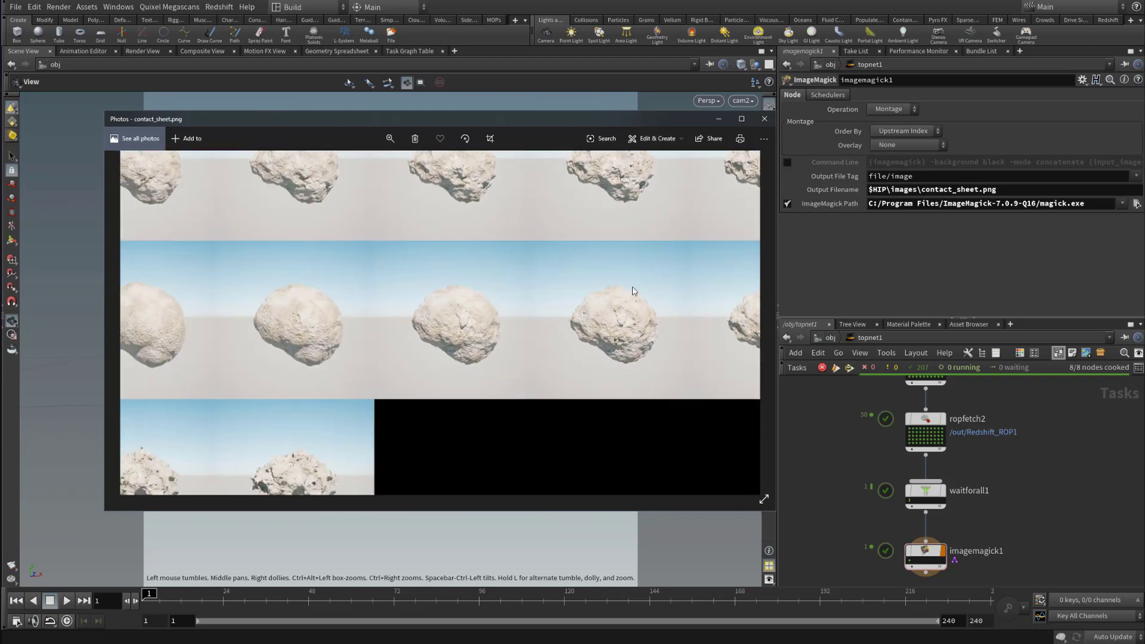
Look over the lower and upper rows of the contact sheet, view the whole sheet again, and close the image
left_click_drag(303, 428, 396, 320)
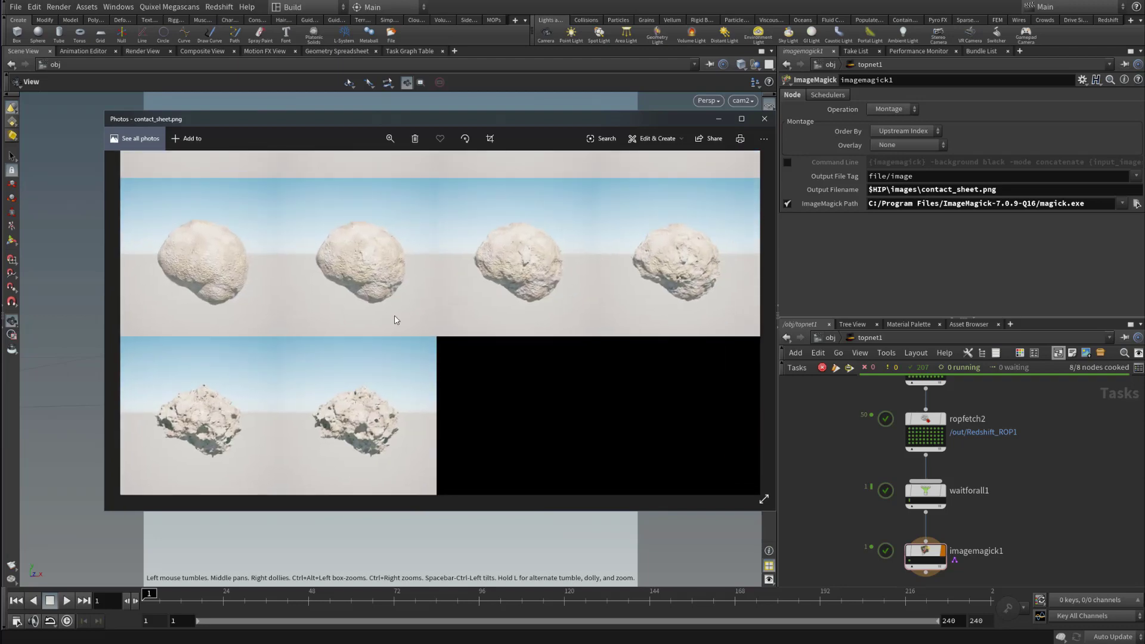
mouse_move(681, 221)
left_mouse_down()
mouse_move(585, 288)
mouse_move(575, 329)
left_mouse_up()
mouse_move(400, 271)
left_mouse_down()
mouse_move(506, 292)
mouse_move(465, 387)
left_mouse_up()
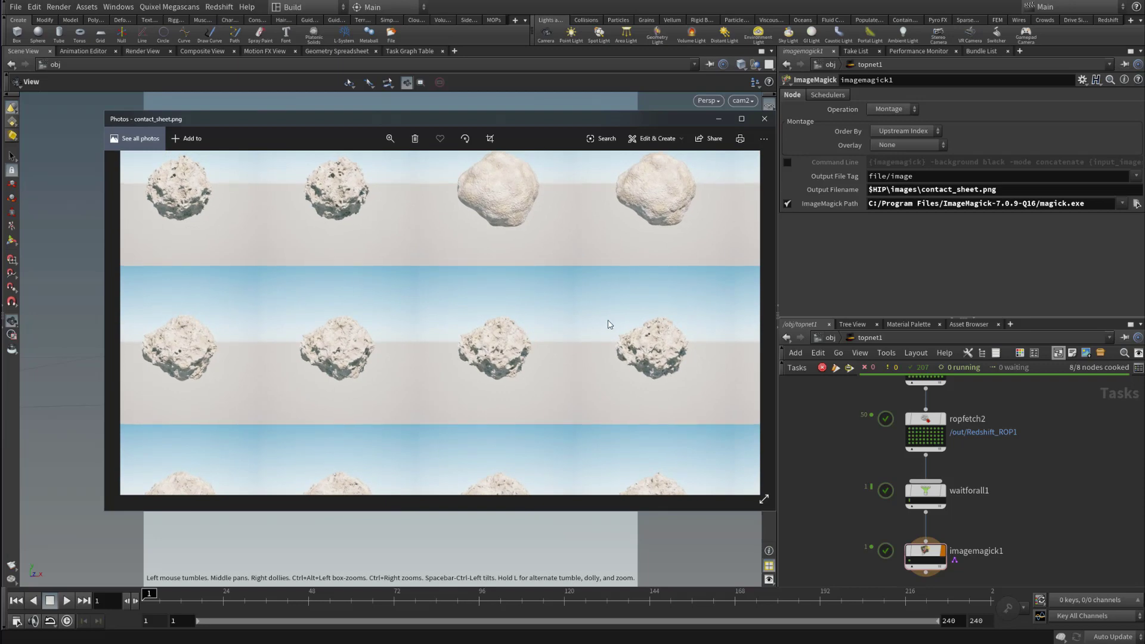
scroll(608, 325, "down", 3)
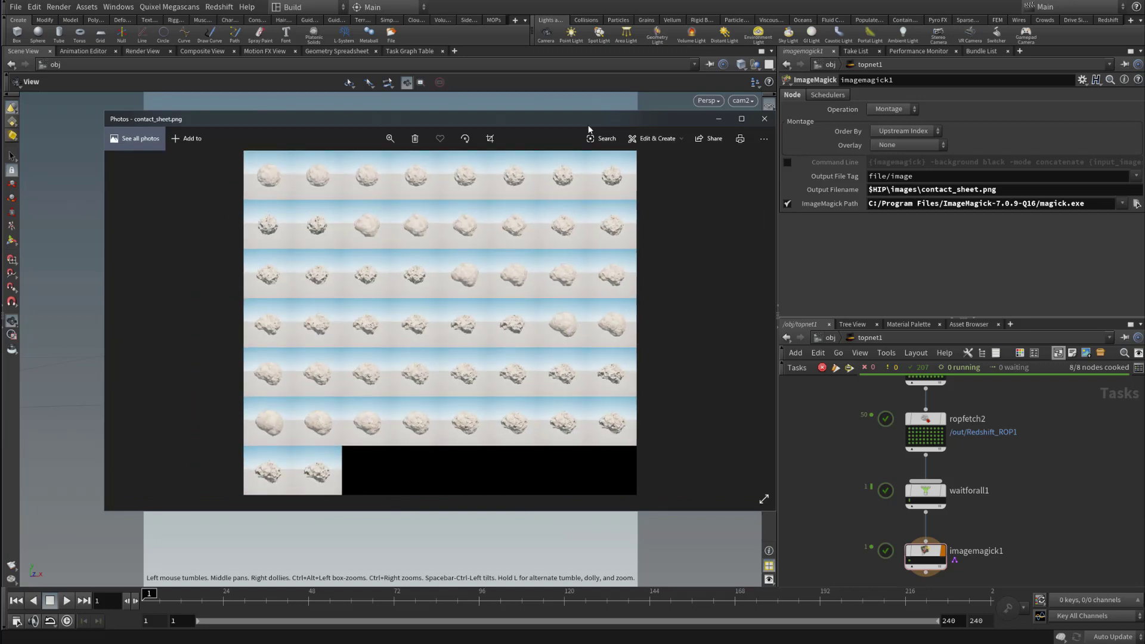
left_click(764, 119)
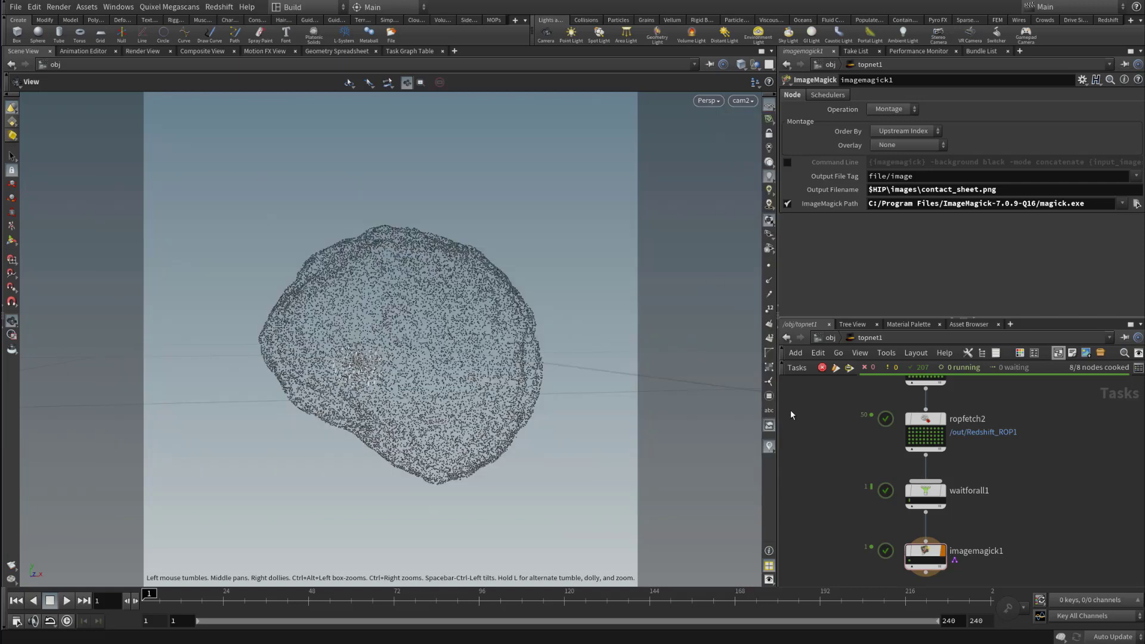
Set the Overlay of the imagemagick1 montage to Filename and recook the node
middle_click_drag(1073, 545, 1082, 486)
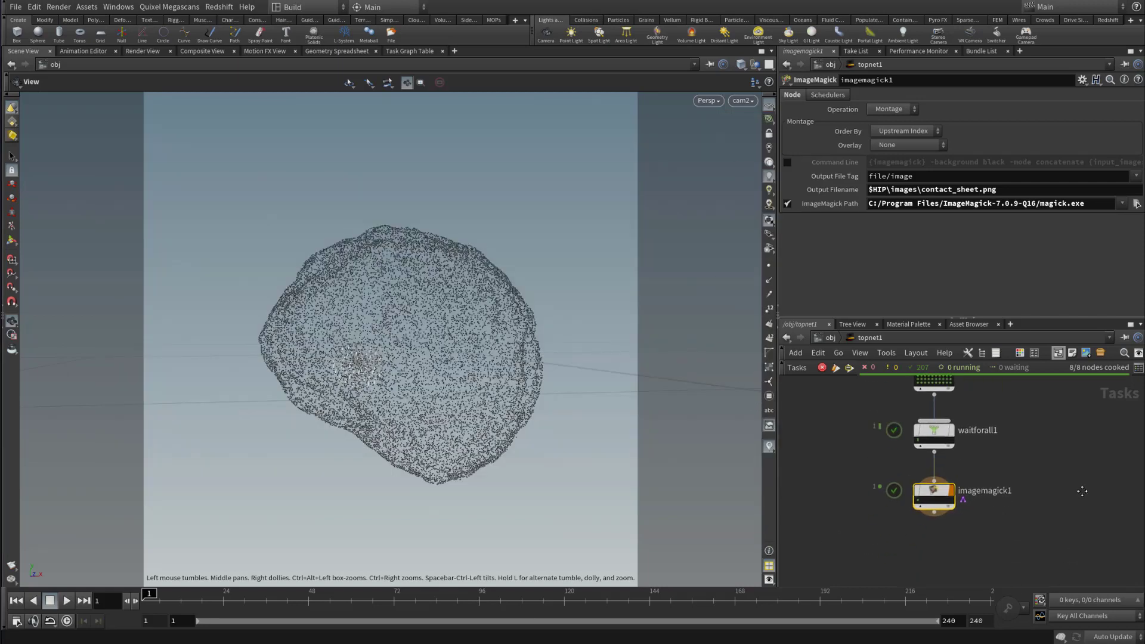
left_click(920, 147)
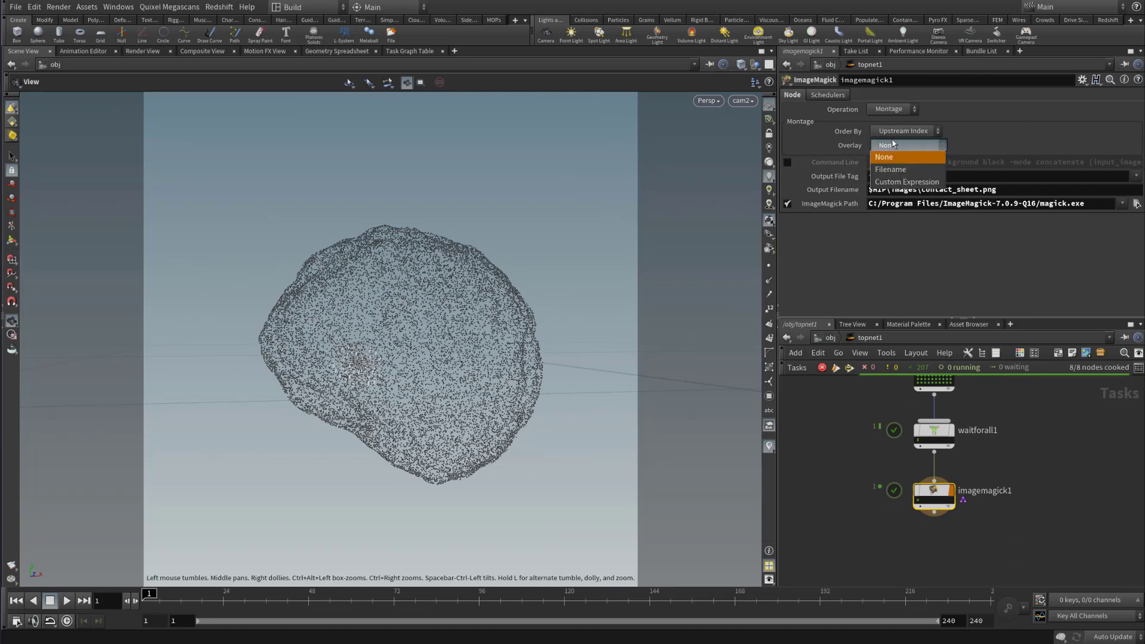
left_click(900, 170)
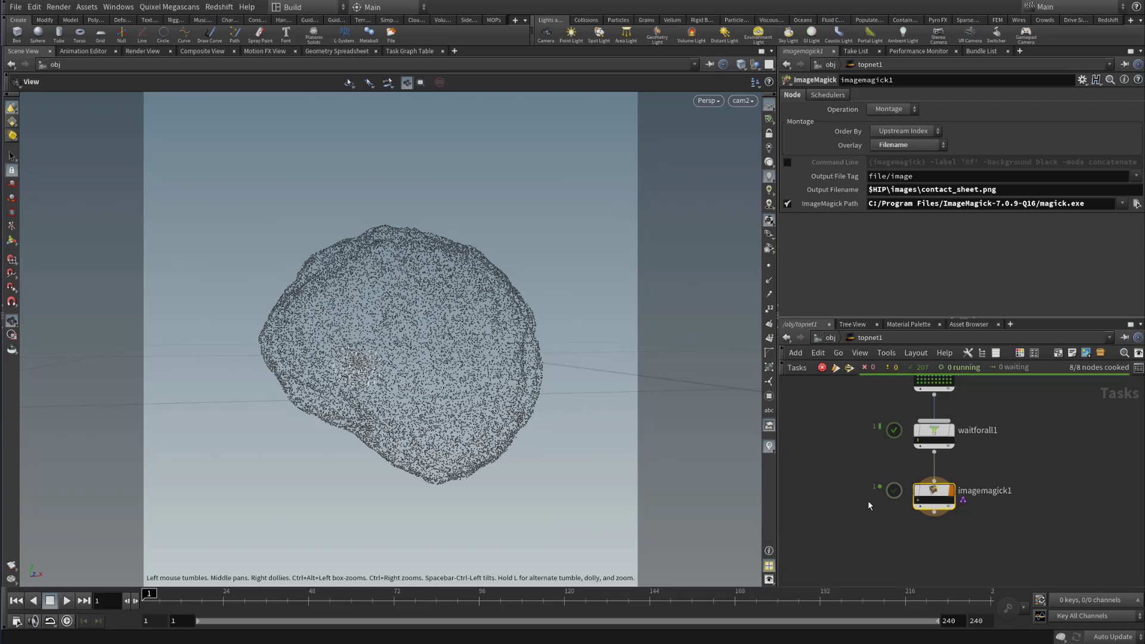
key("shift+v")
left_click(957, 535)
Open the regenerated contact_sheet.png from the images folder in Photos and move the File Explorer window out of the way
left_click_drag(469, 643, 489, 409)
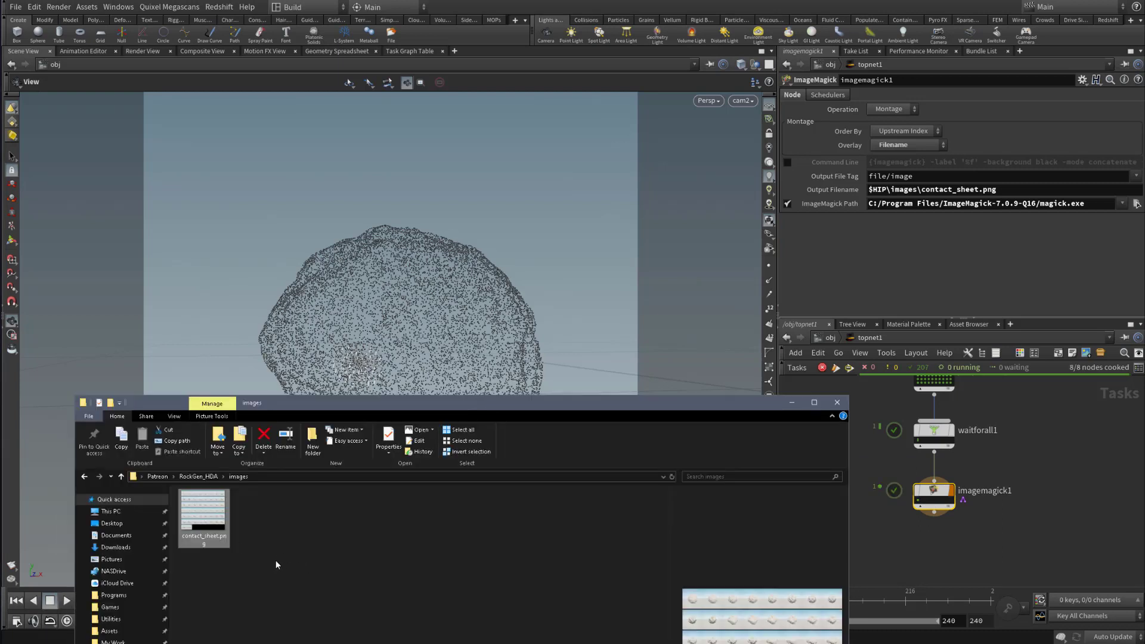
left_click(313, 573)
double_click(227, 536)
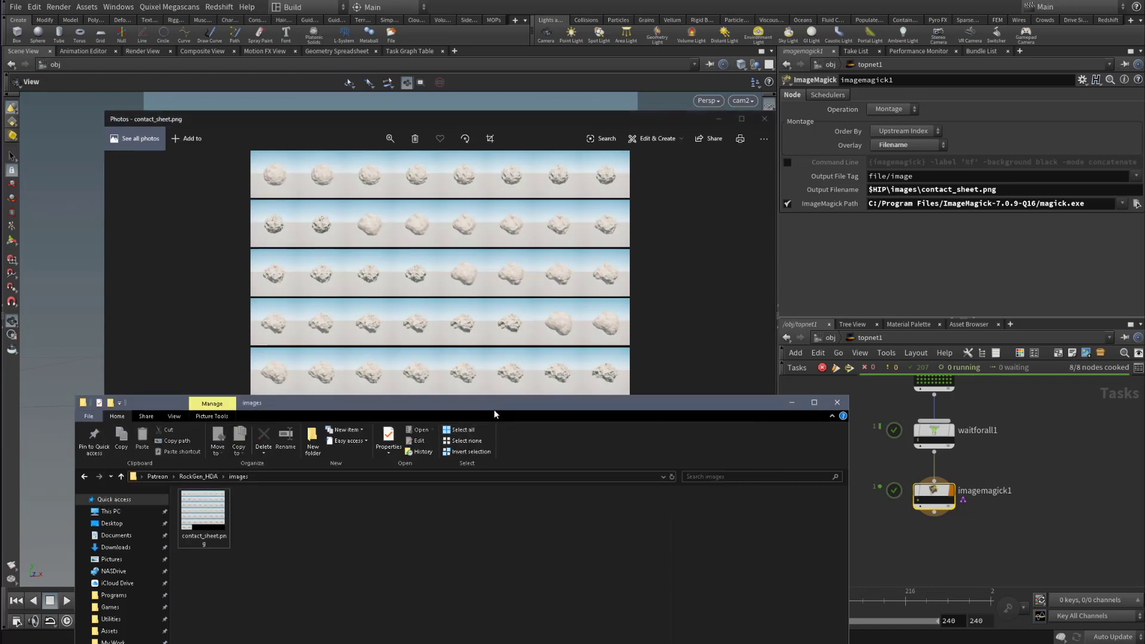
left_click_drag(496, 409, 486, 643)
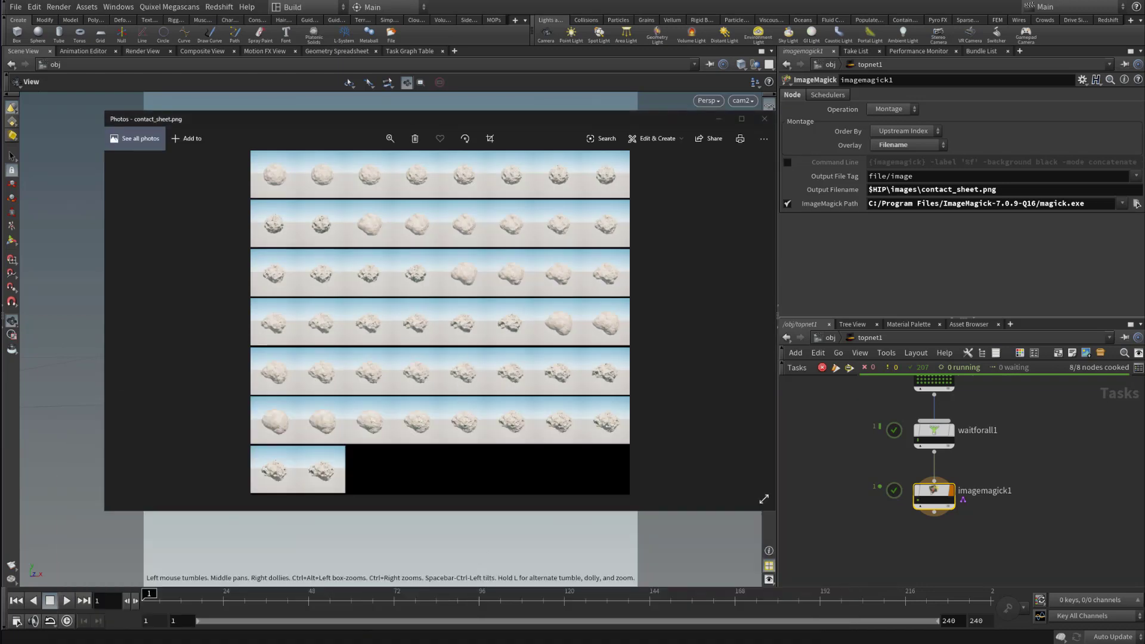
Inspect the black bands between the contact sheet rows for filename labels, then close the image
left_click(423, 307)
scroll(422, 308, "up", 5)
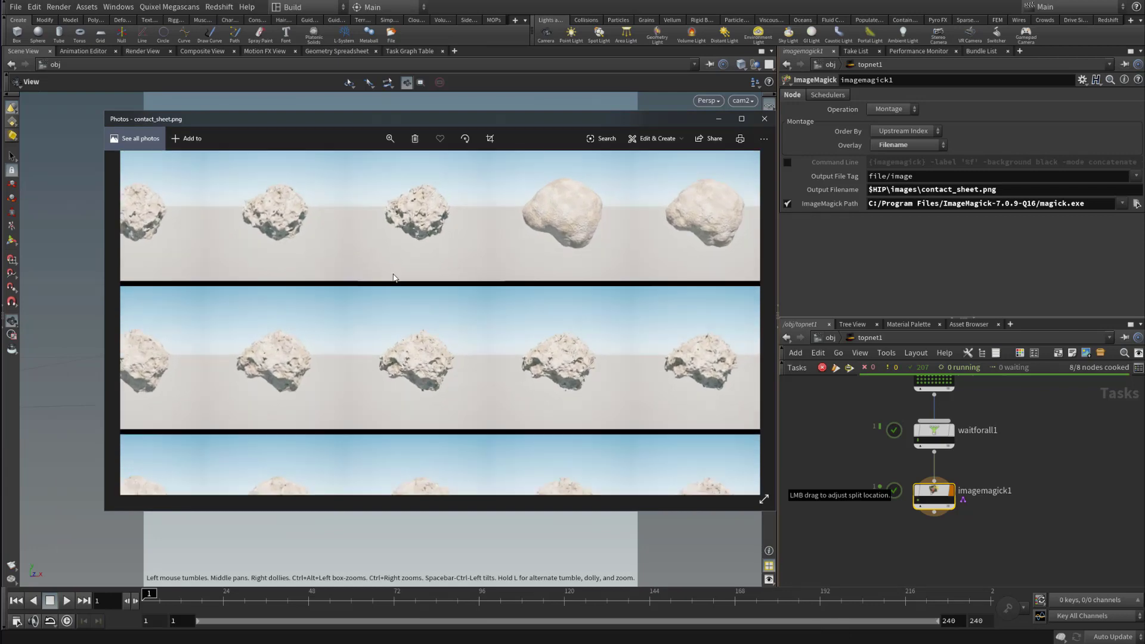
scroll(393, 278, "up", 5)
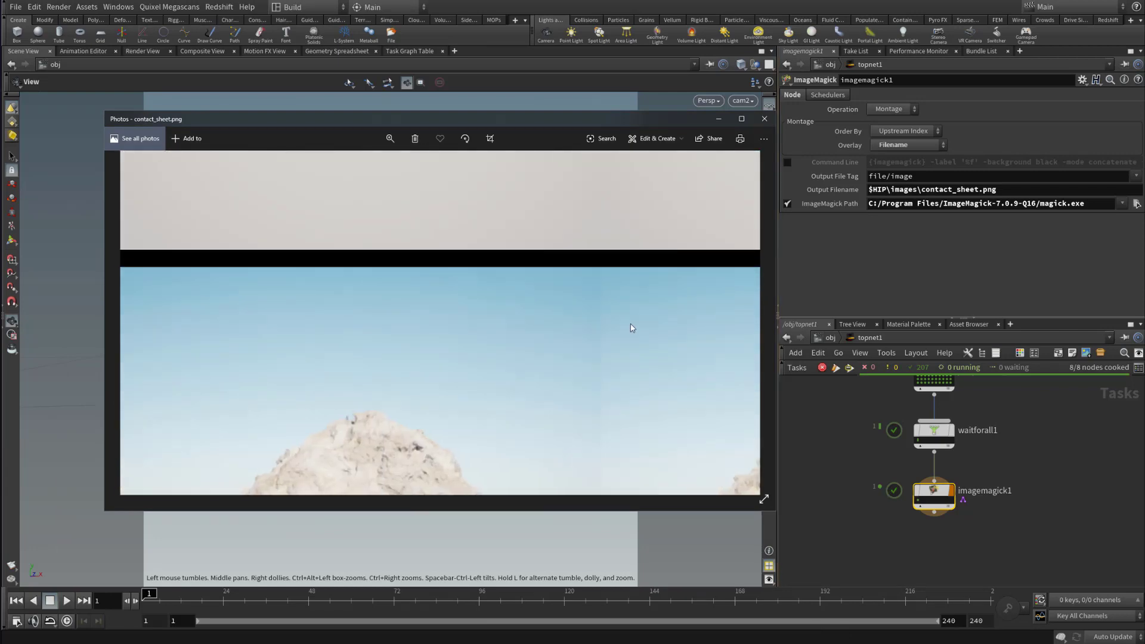
left_click_drag(633, 328, 677, 379)
left_click_drag(489, 365, 573, 299)
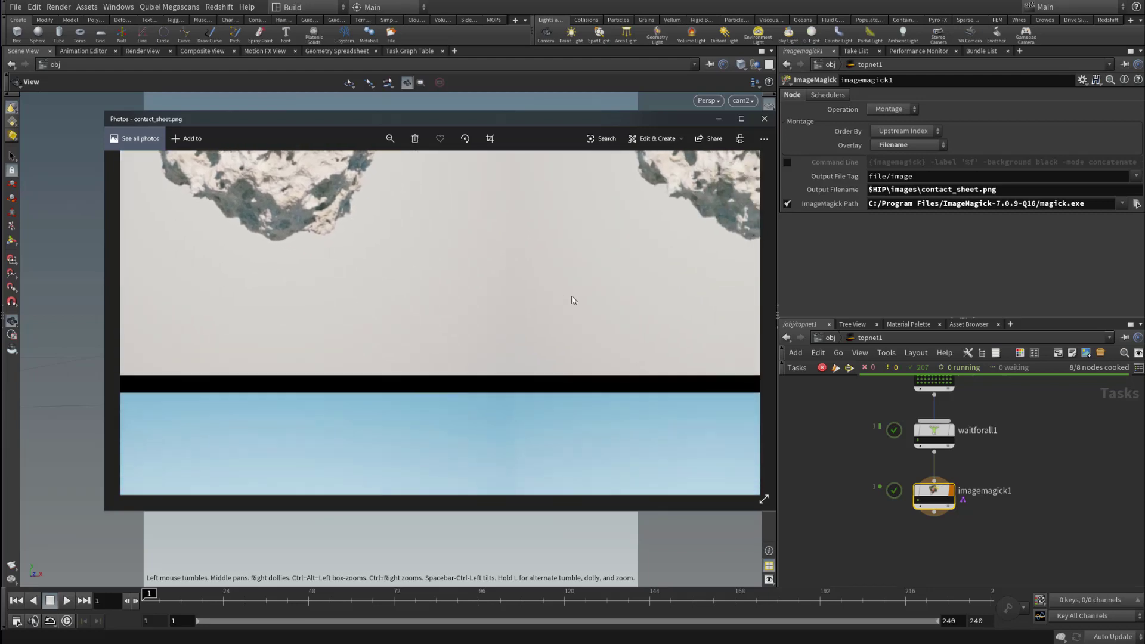
scroll(573, 300, "down", 5)
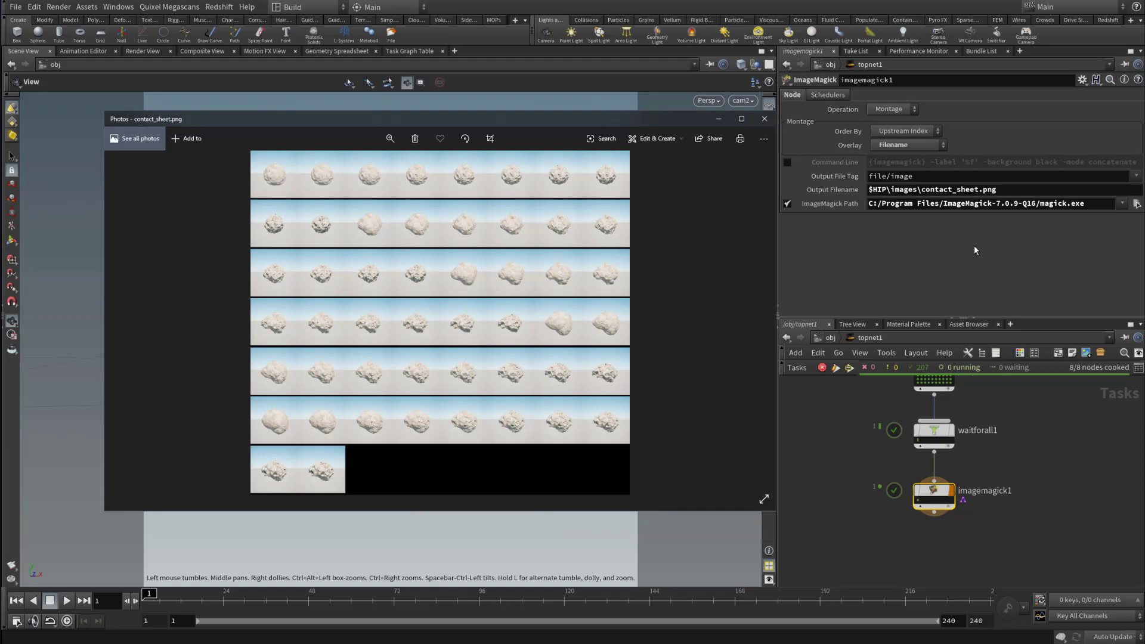
scroll(445, 301, "up", 3)
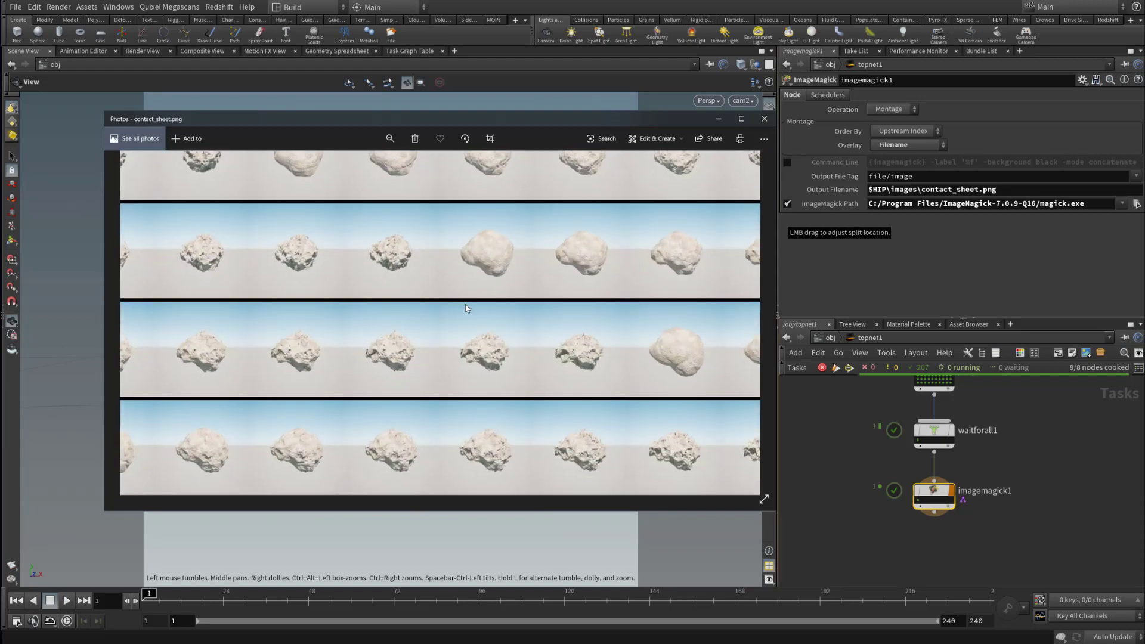
scroll(467, 308, "up", 5)
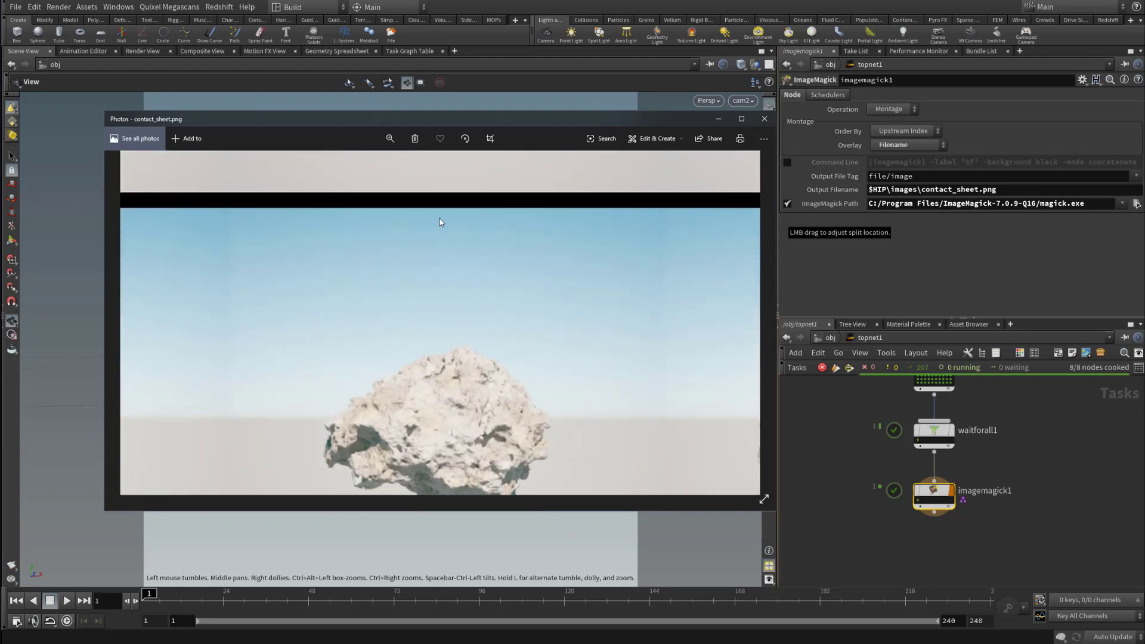
left_click_drag(440, 222, 452, 388)
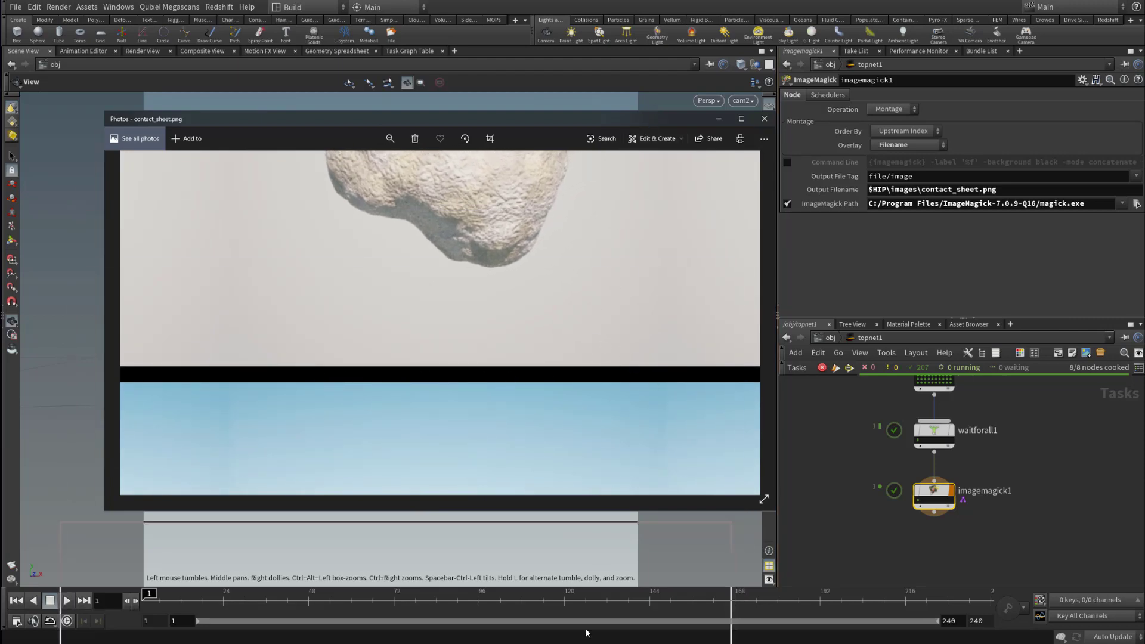
left_click(764, 118)
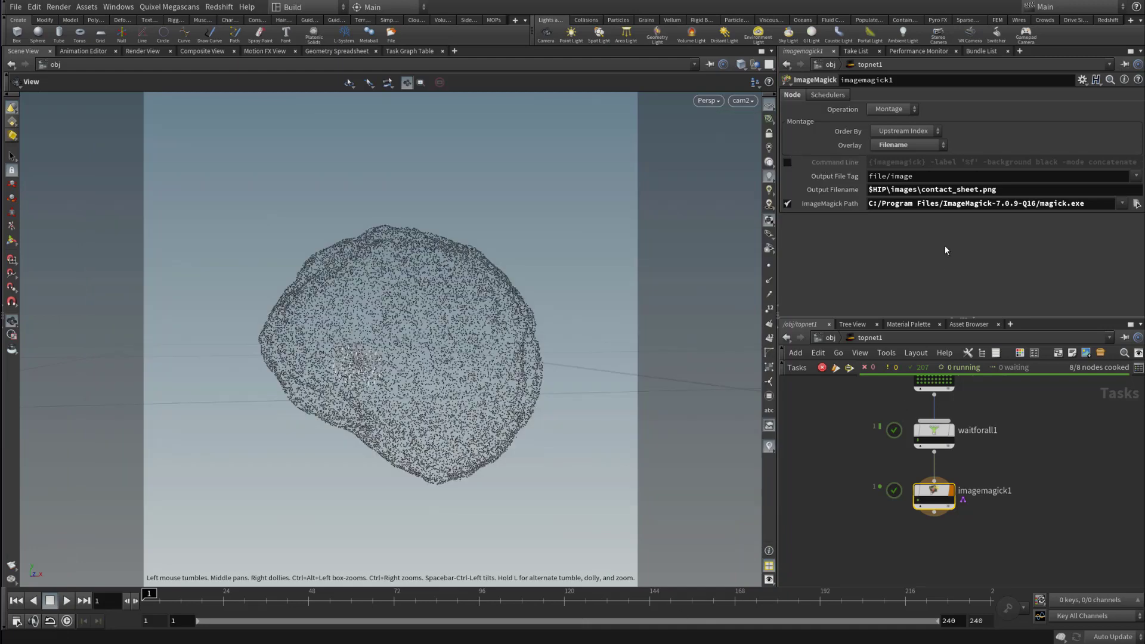
Enable the custom Command Line on imagemagick1 and insert "-fill white" before the -label '%f' option
left_click(788, 163)
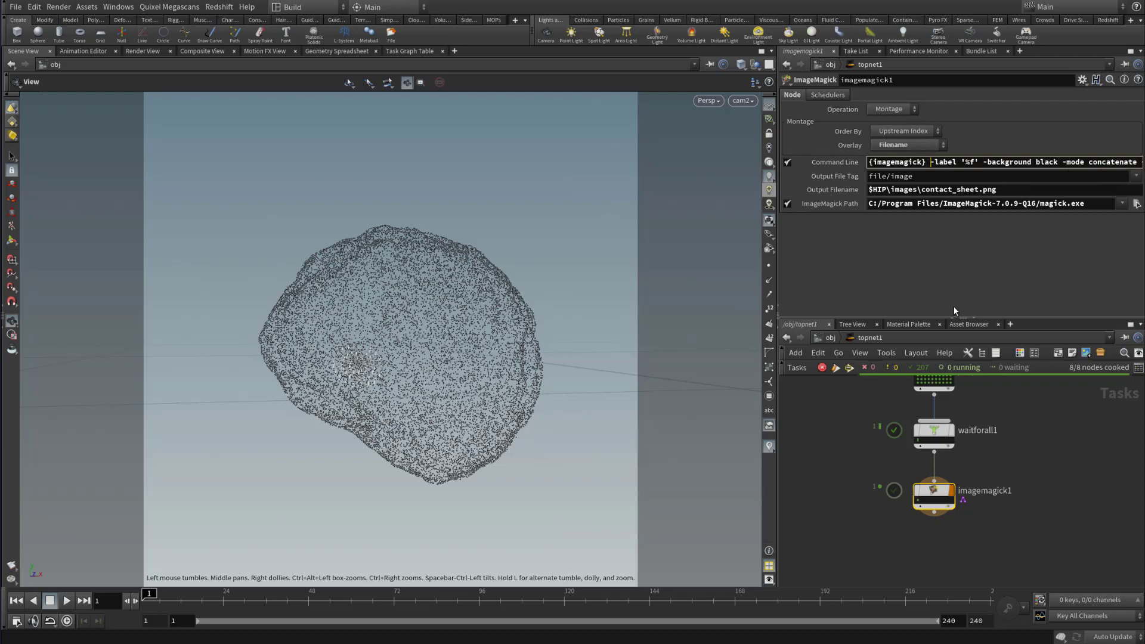
type("-")
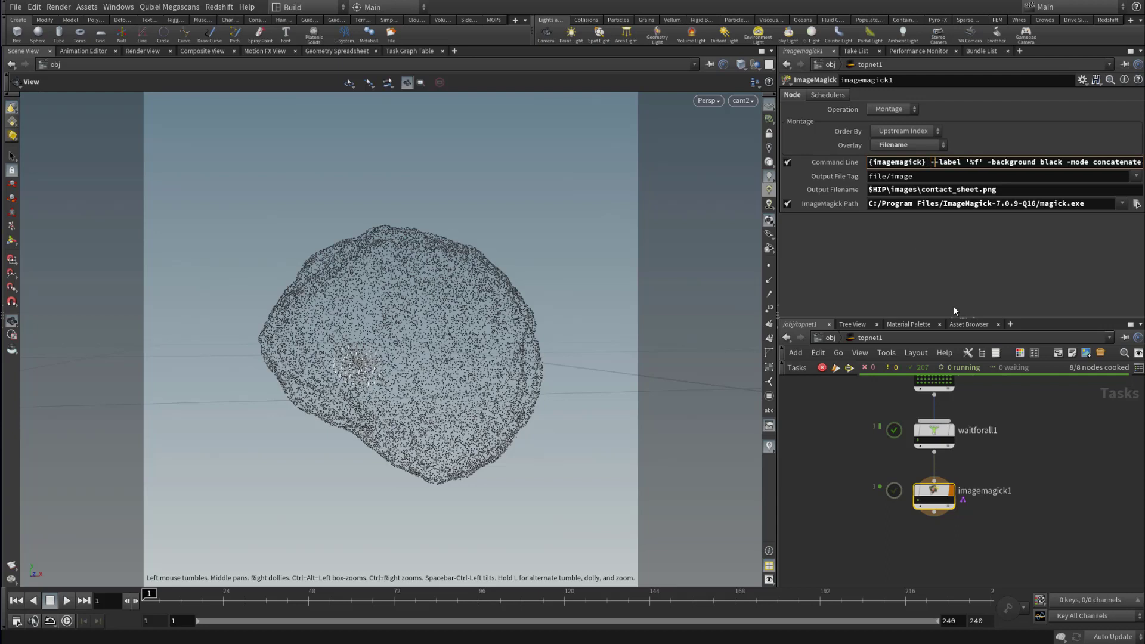
type("fill ")
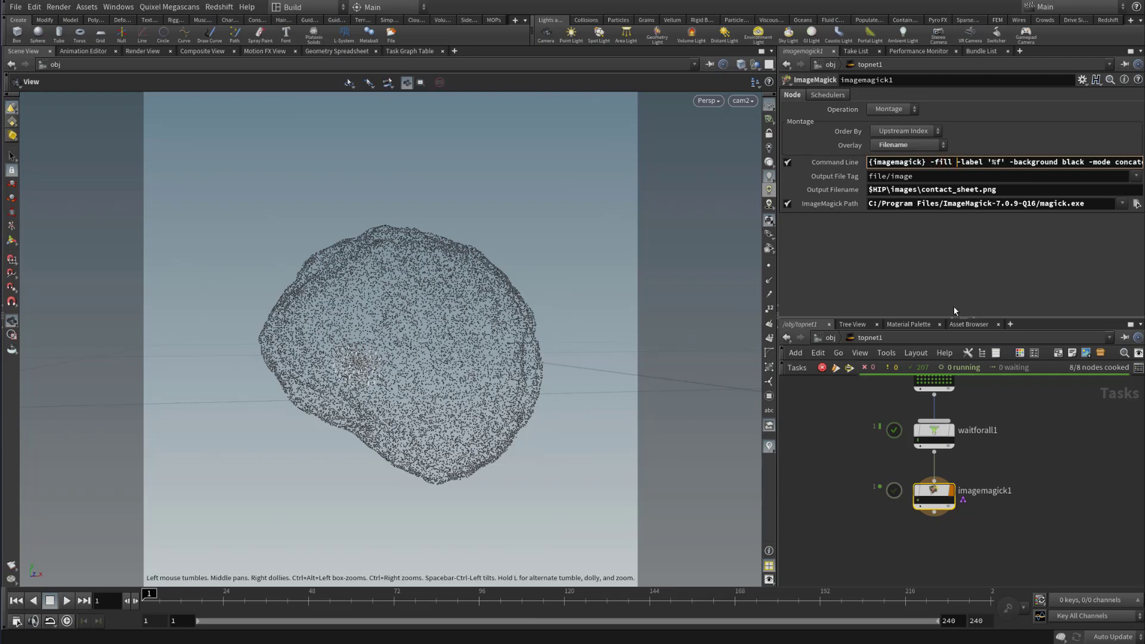
type("white")
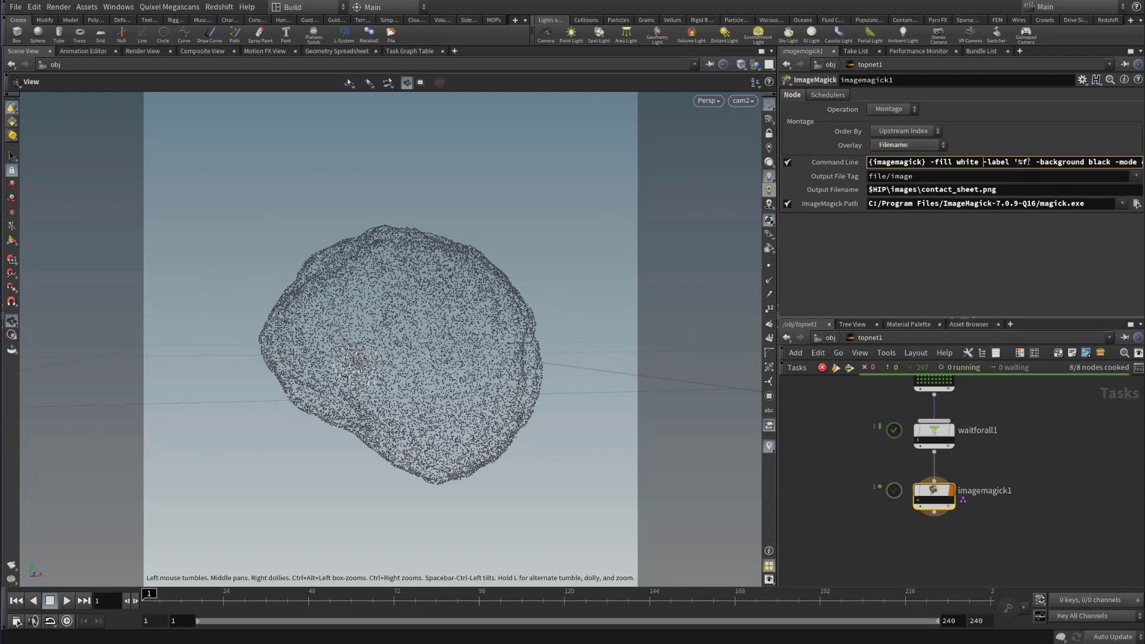
Recook the imagemagick1 node and accept saving the changes to the .hip file
left_click(826, 517)
left_click_drag(835, 472, 1042, 576)
key("shift+v")
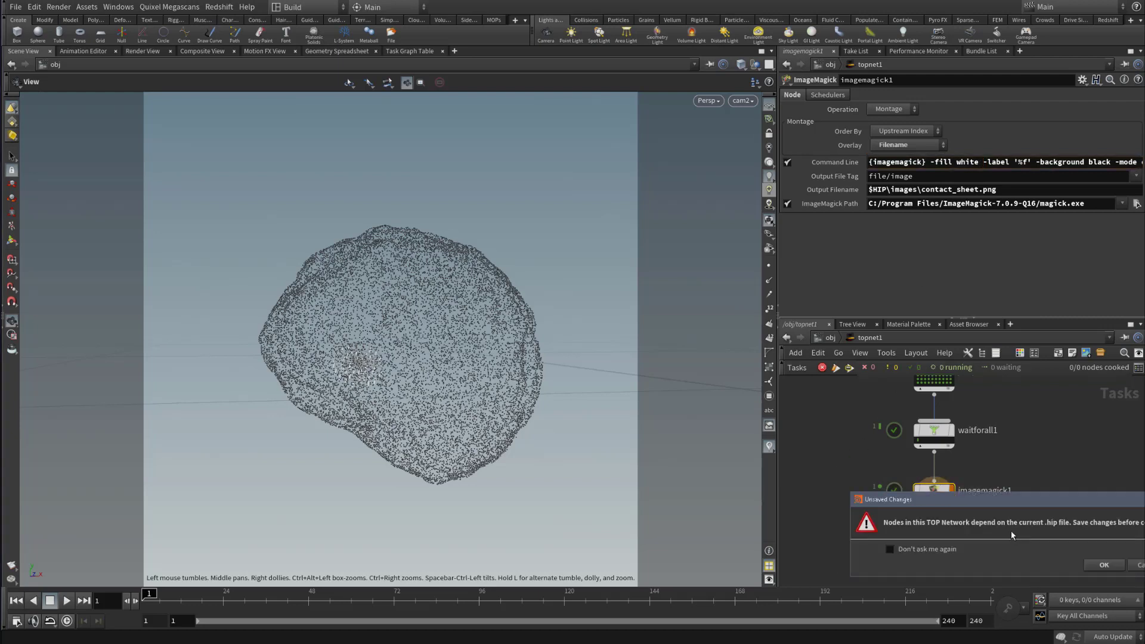
left_click(1107, 564)
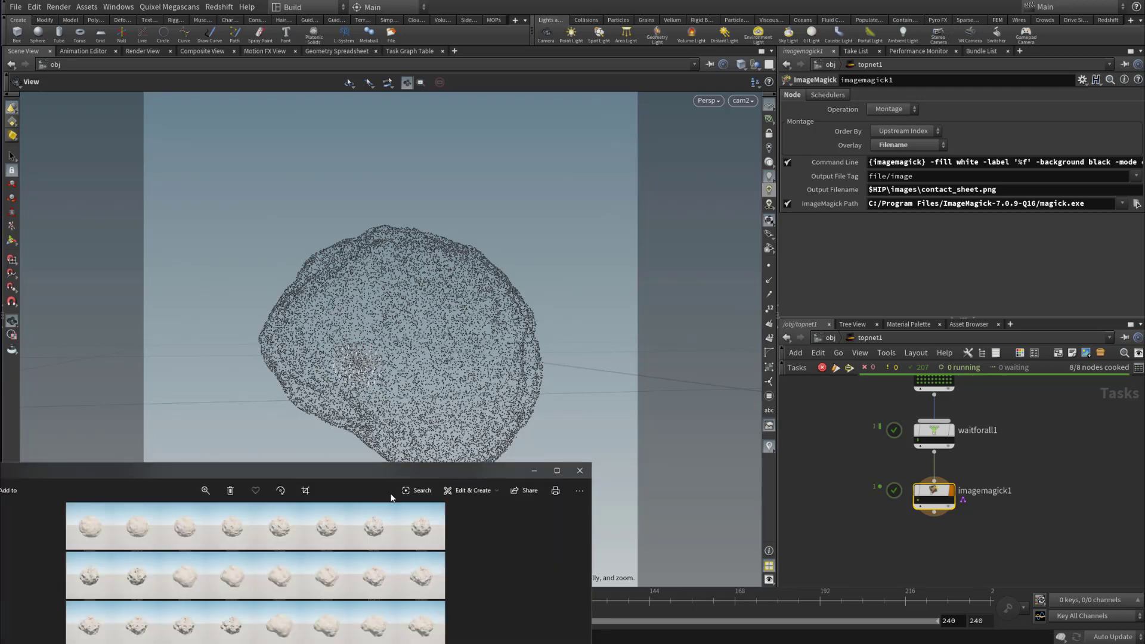
Examine the filename labels beneath the rocks in the updated contact_sheet.png in Photos, comparing several variations close up
left_click_drag(413, 475, 573, 253)
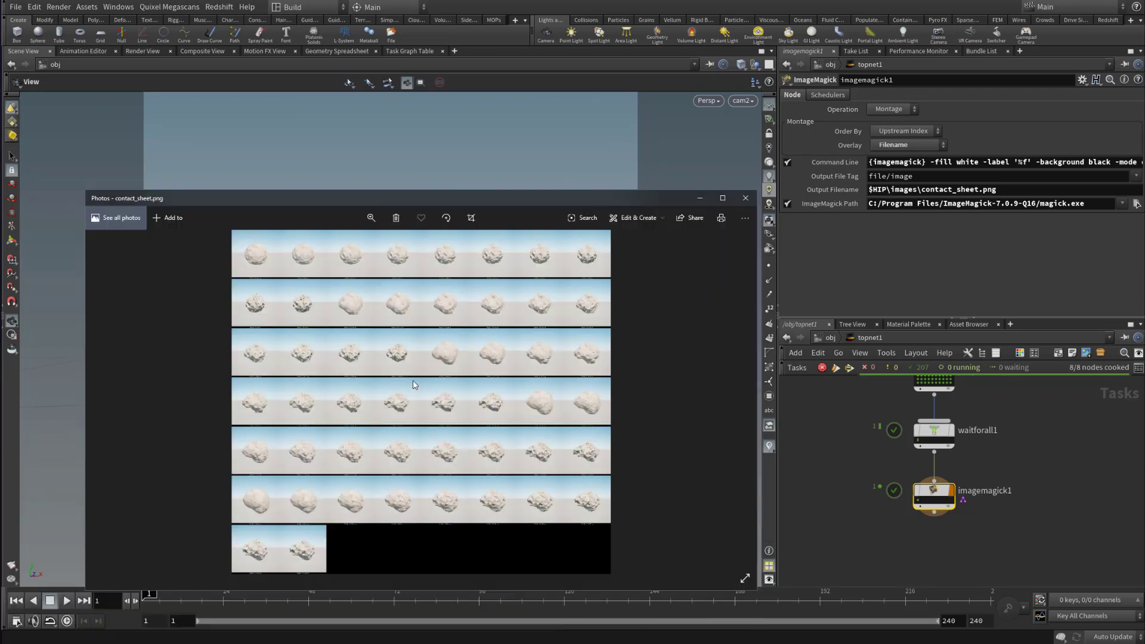
scroll(415, 377, "up", 6)
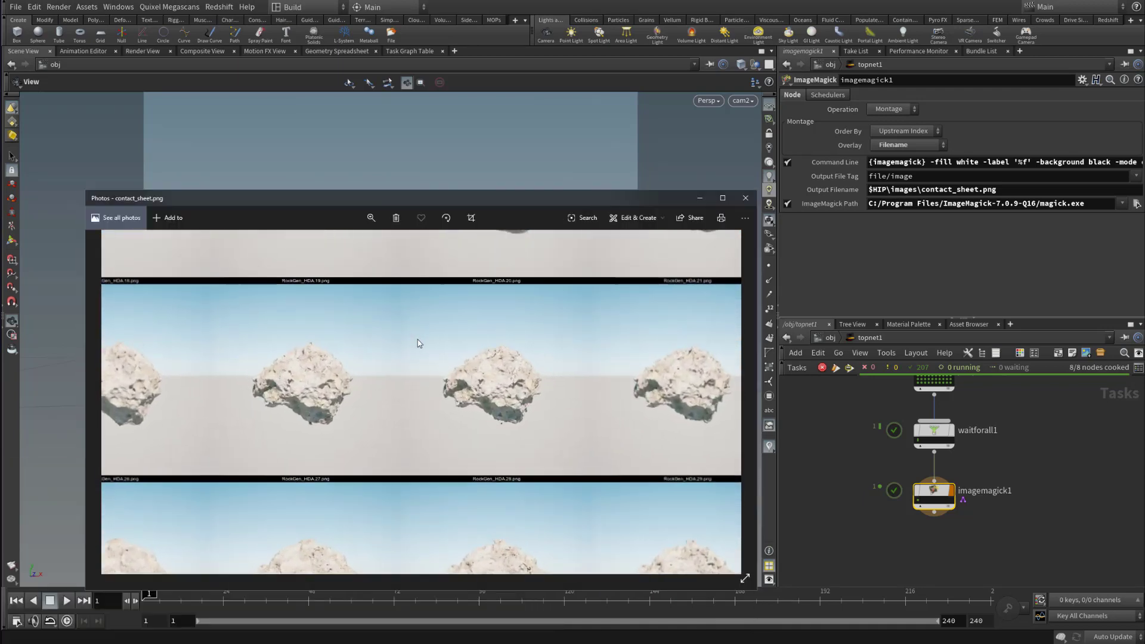
left_click_drag(361, 424, 547, 262)
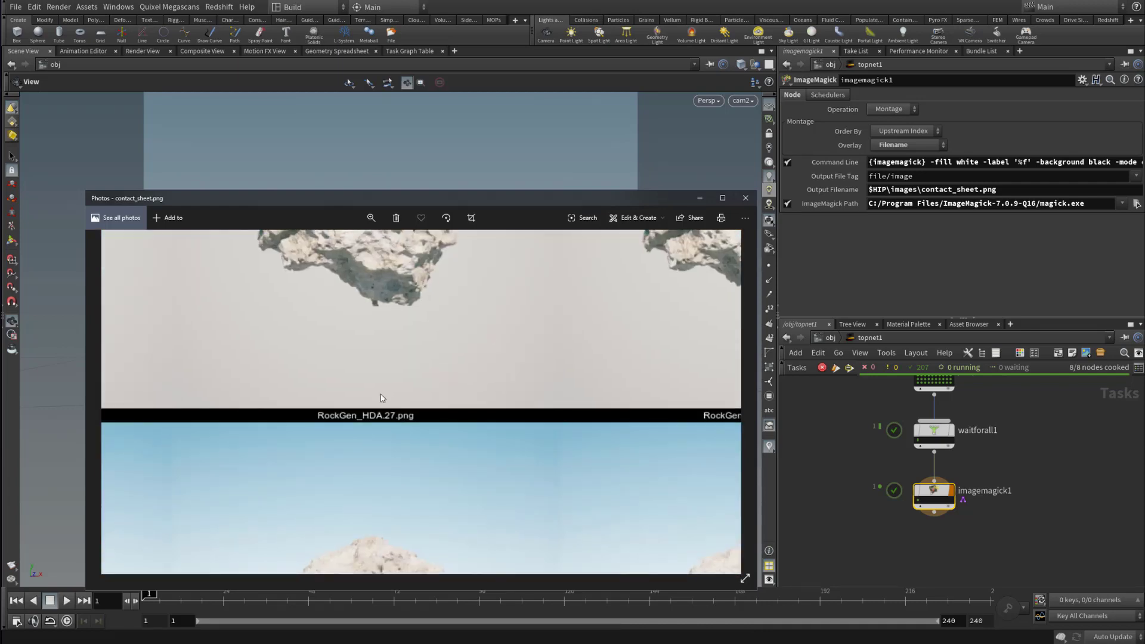
scroll(352, 417, "up", 2)
left_click_drag(623, 392, 287, 387)
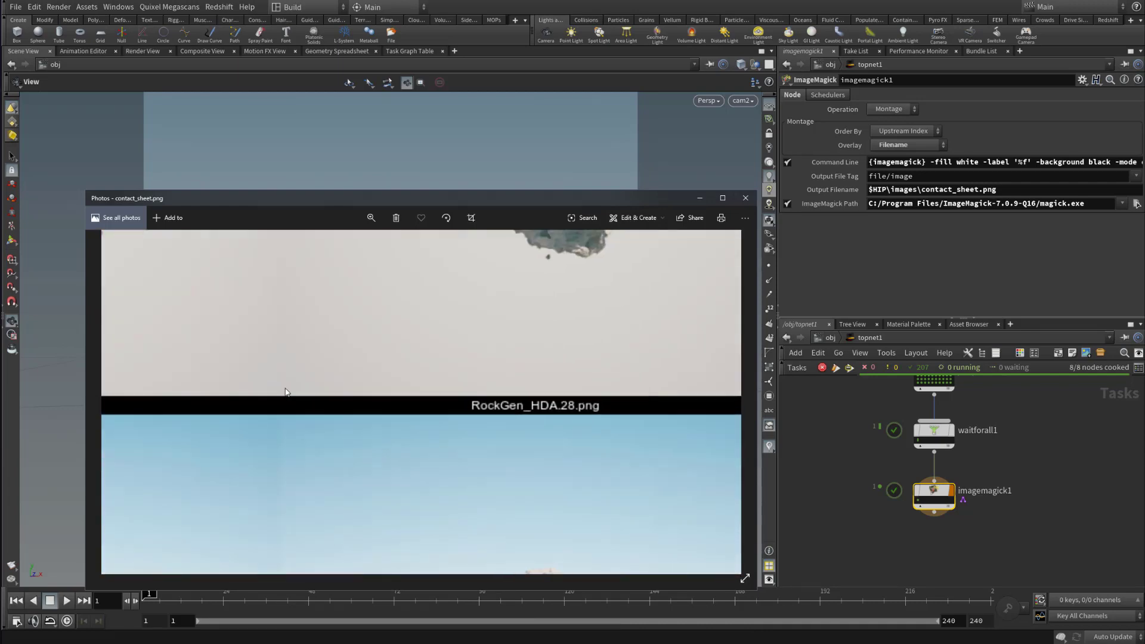
left_click_drag(615, 361, 368, 410)
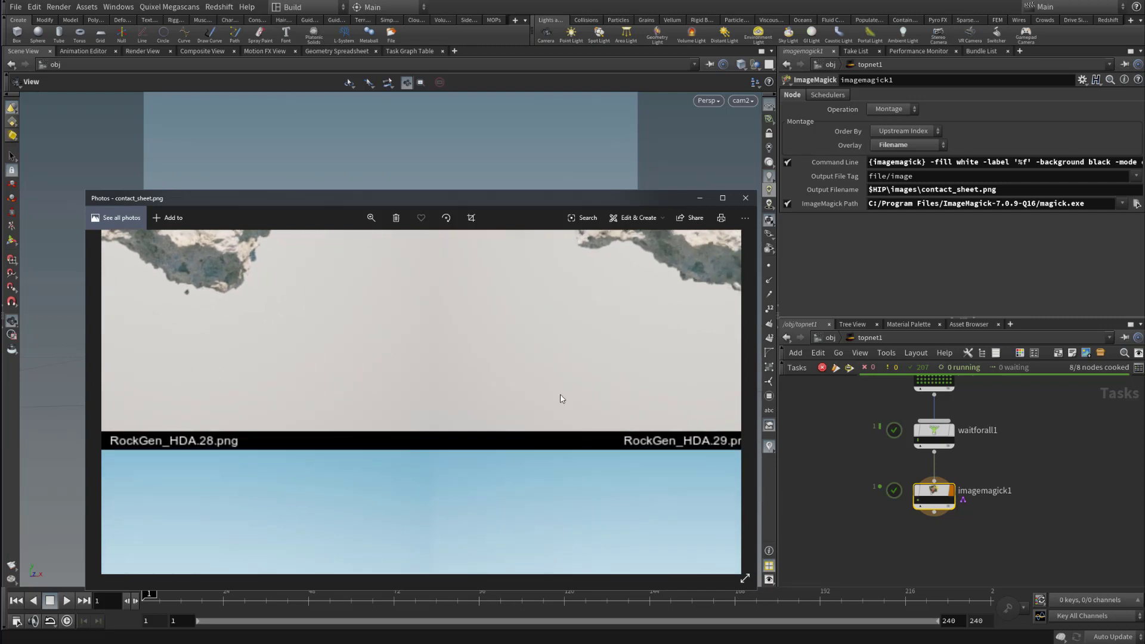
left_click_drag(564, 399, 439, 419)
scroll(459, 405, "down", 5)
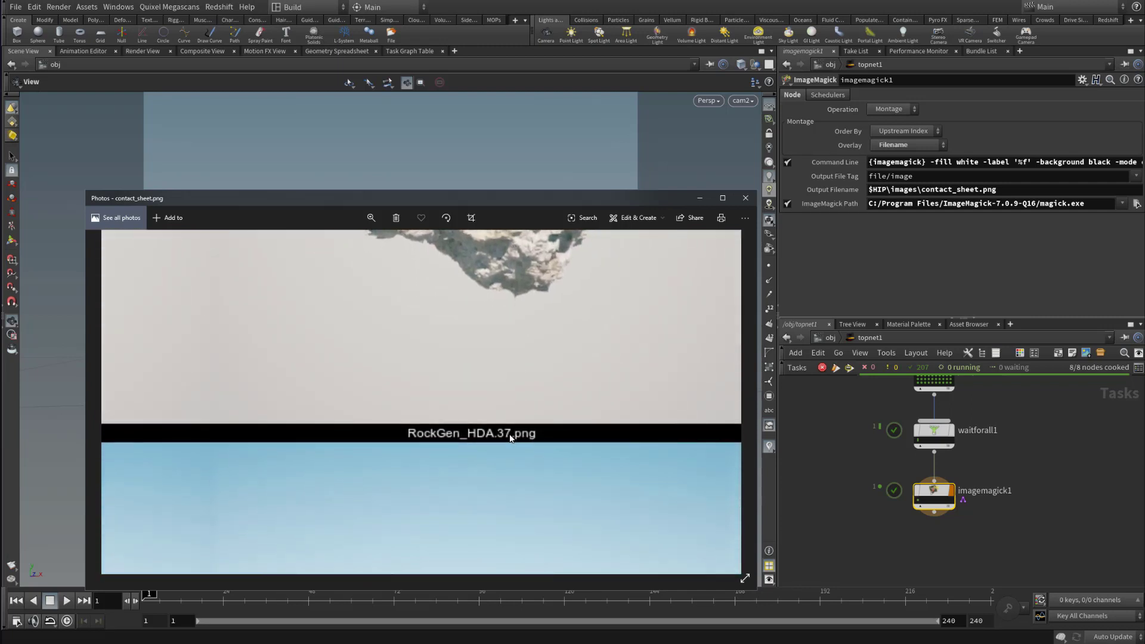
left_click_drag(274, 398, 585, 402)
left_click_drag(437, 412, 424, 491)
scroll(452, 461, "down", 3)
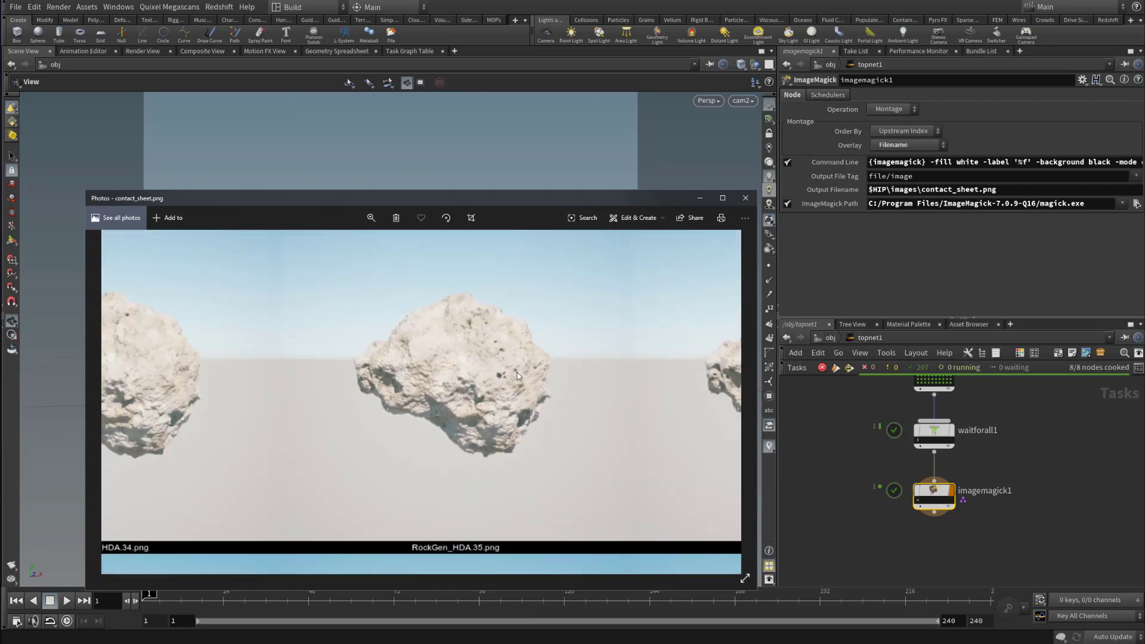
scroll(477, 436, "up", 2)
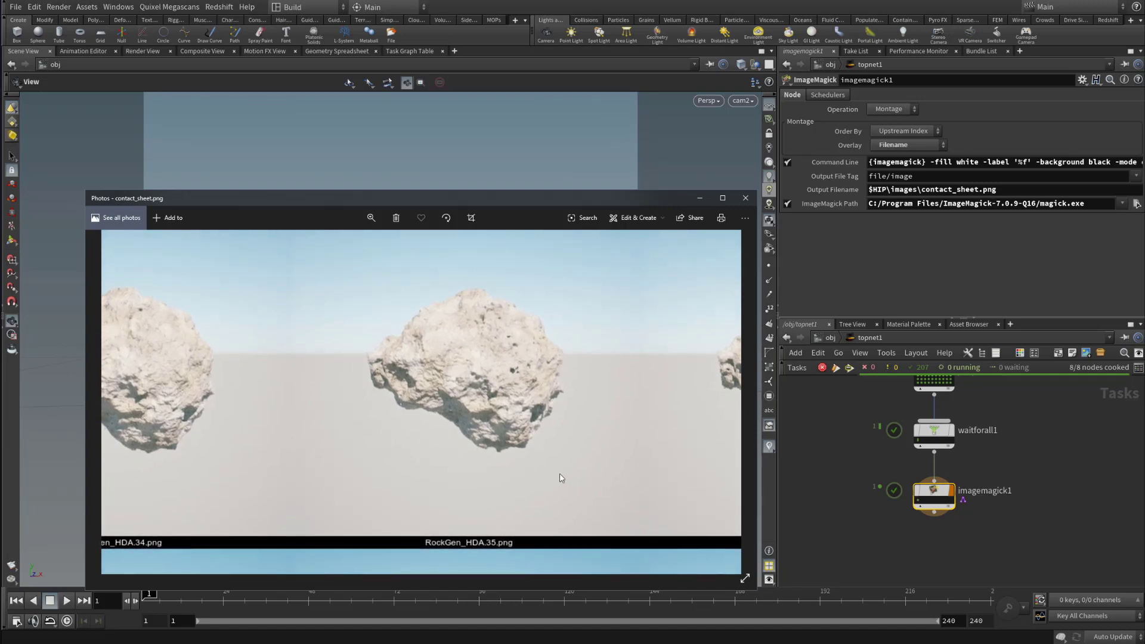
left_click_drag(486, 461, 426, 468)
Return to Houdini and open the task details of the work item with index 23 on ropfetch2
left_click(839, 469)
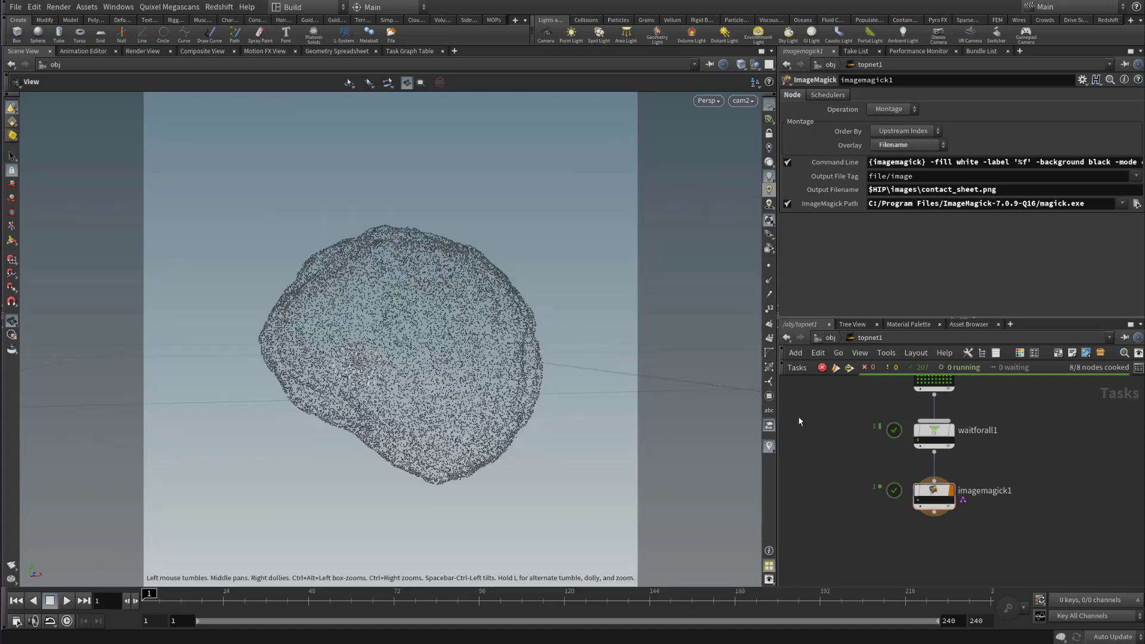
middle_click_drag(1023, 415, 1029, 490)
scroll(971, 453, "up", 3)
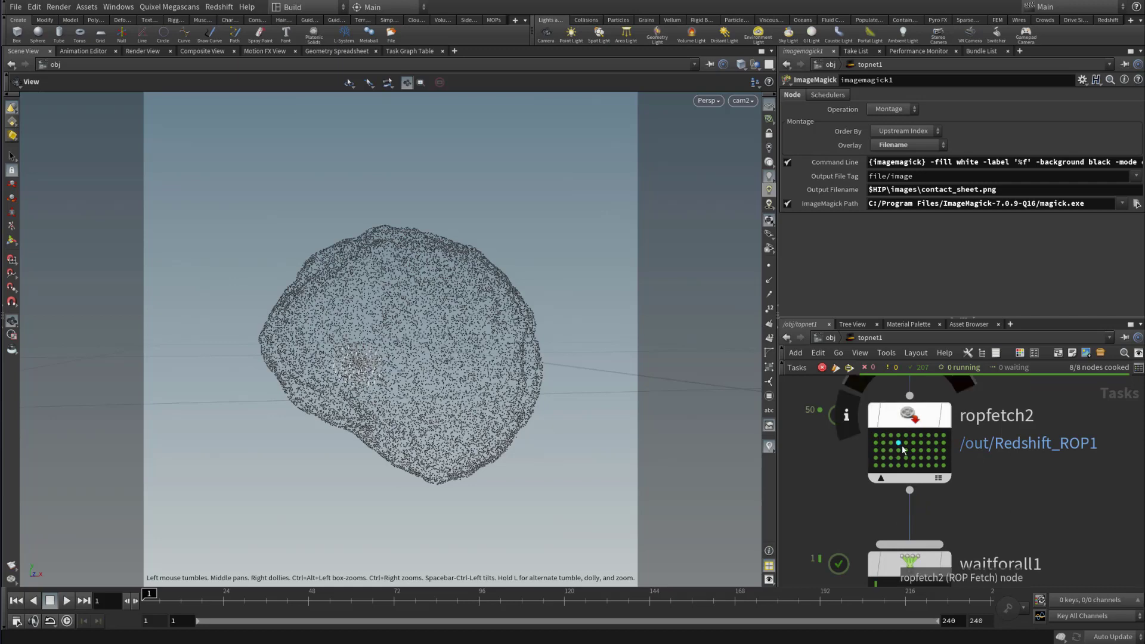
left_click(901, 456)
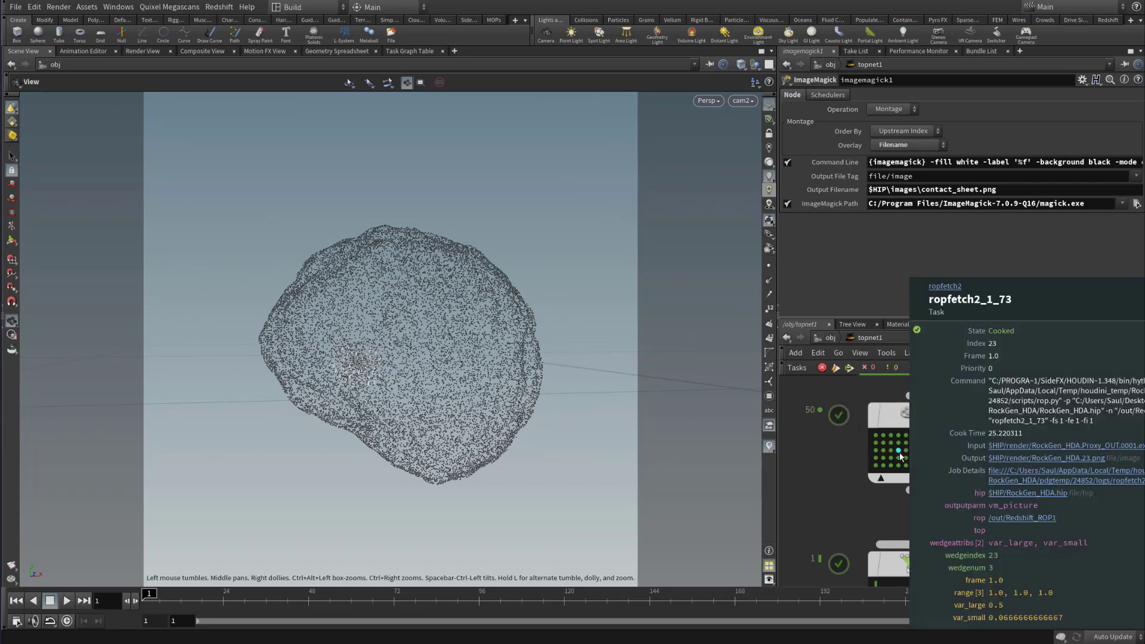
Check the task details of several ropfetch2 work items, select the one for variation 35, and find RockGen_HDA.35.png on the contact sheet in Photos
left_click(901, 456)
left_click(900, 458)
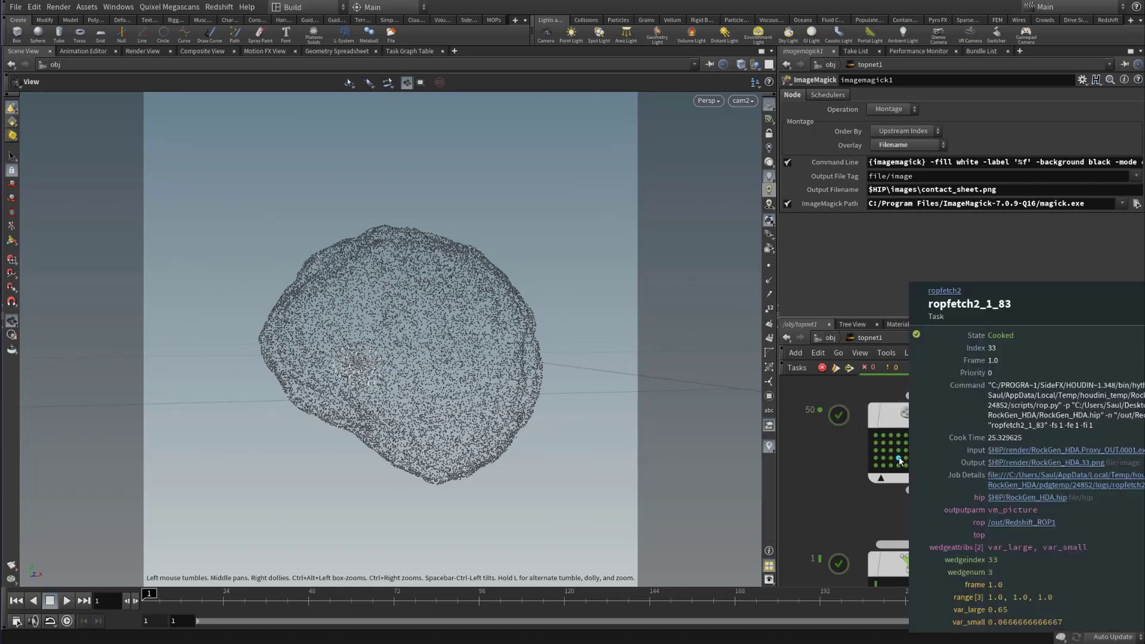
left_click(900, 460)
left_click(920, 459)
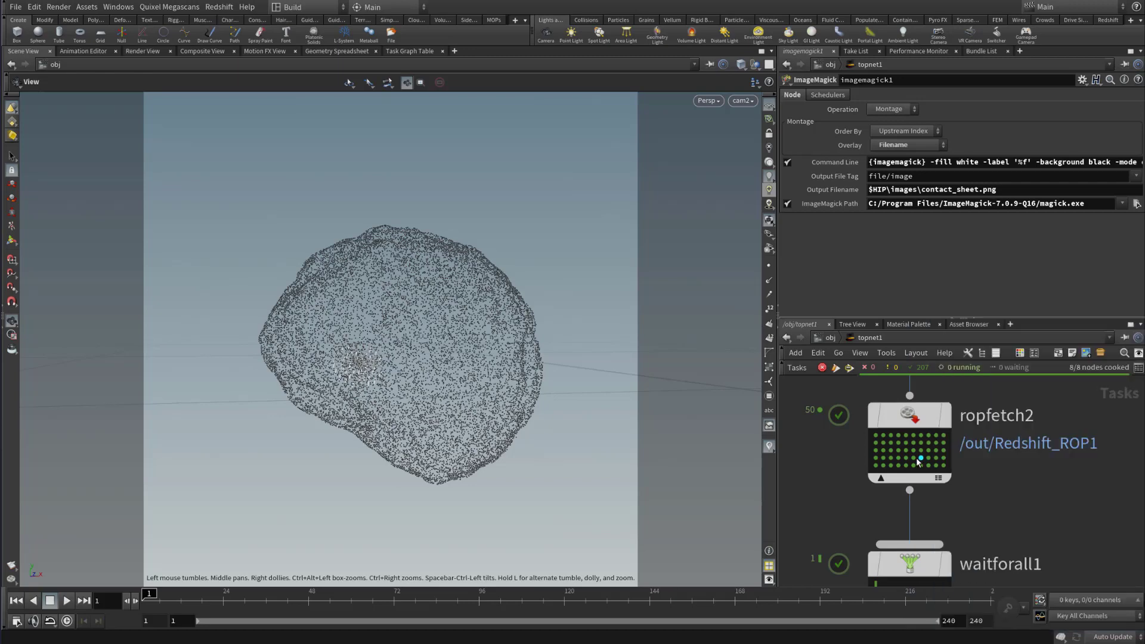
left_click(913, 458)
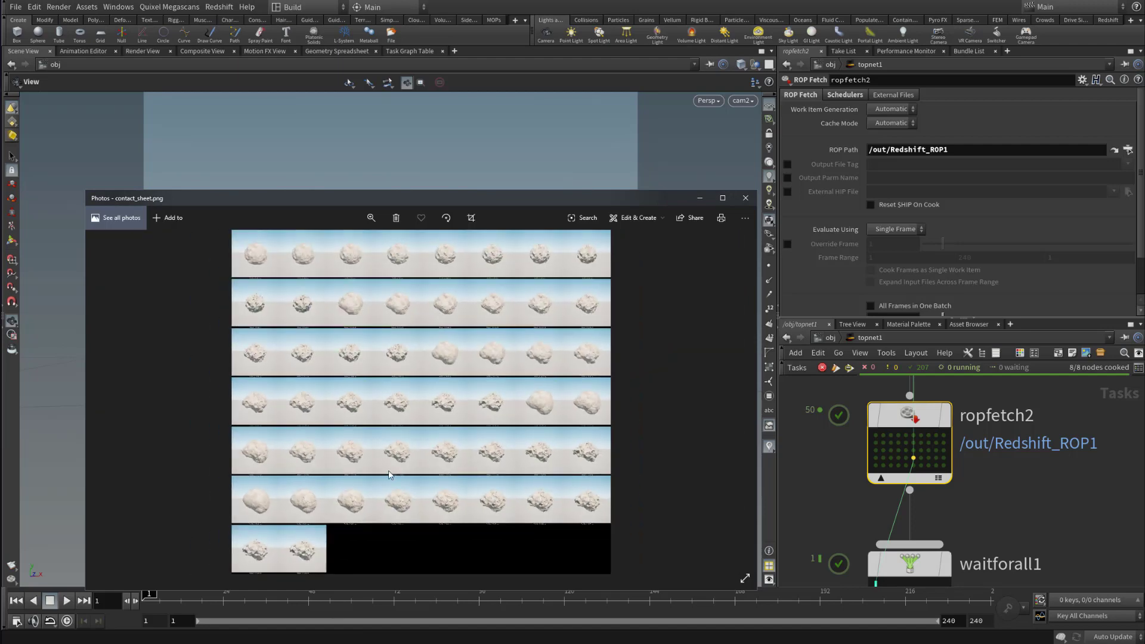
scroll(389, 474, "up", 6)
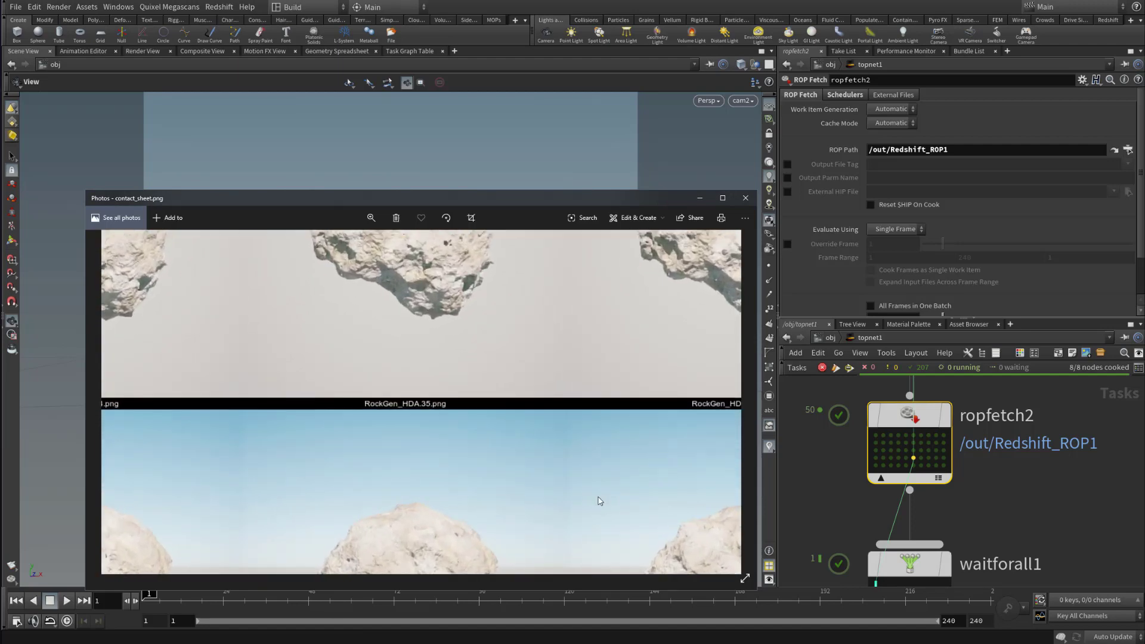
Return to Houdini, select the imagemagick1 node, and review the "-fill white" option in its Command Line and its Overlay setting
left_click(1071, 509)
middle_click_drag(1081, 471, 1105, 387)
middle_click_drag(1074, 555, 1043, 447)
left_click_drag(1031, 460, 845, 528)
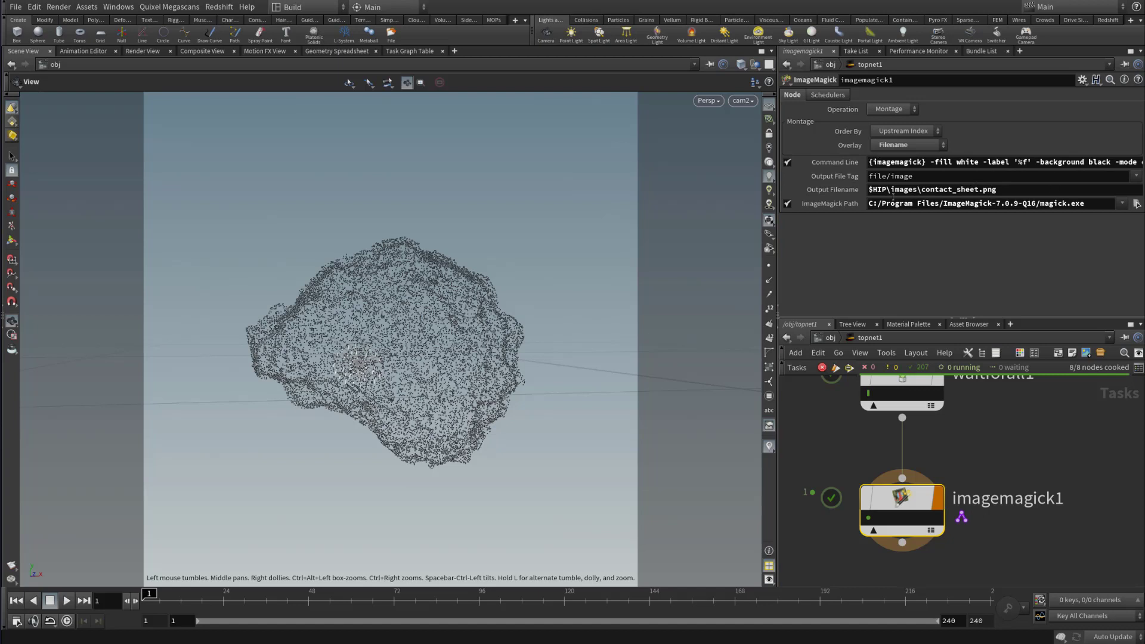
left_click_drag(981, 161, 932, 154)
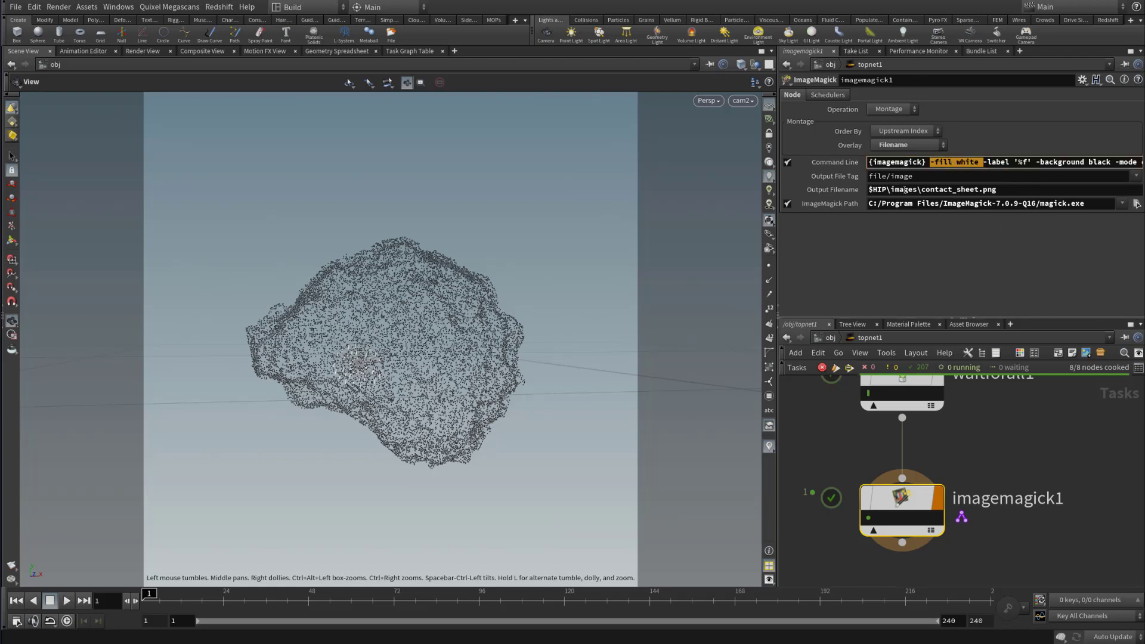
left_click(912, 145)
left_click(928, 144)
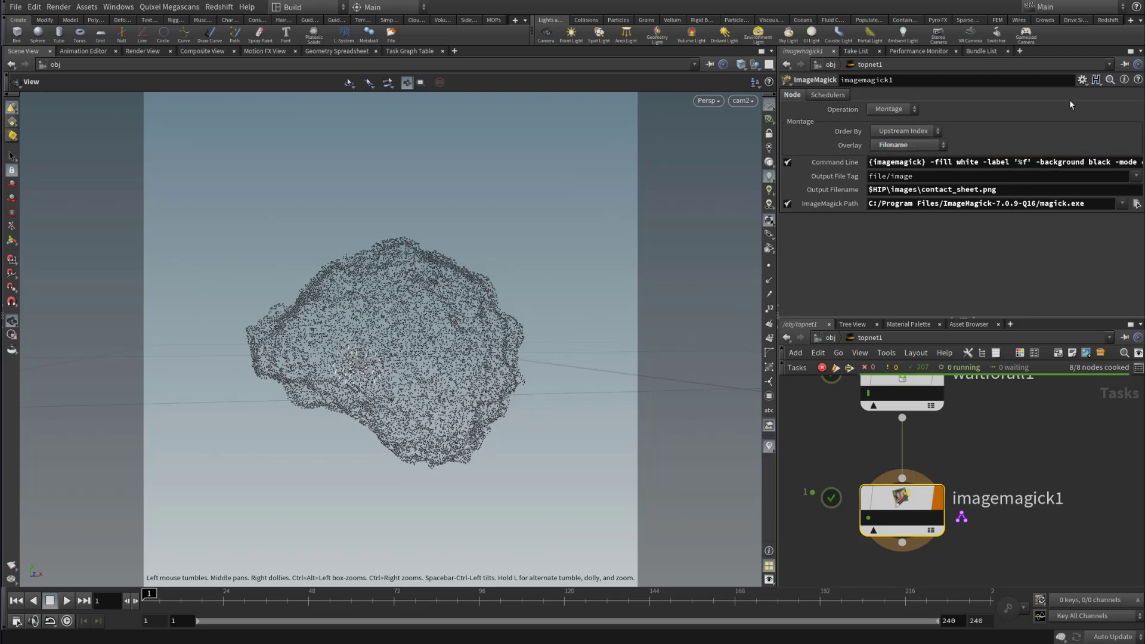
left_click(1073, 452)
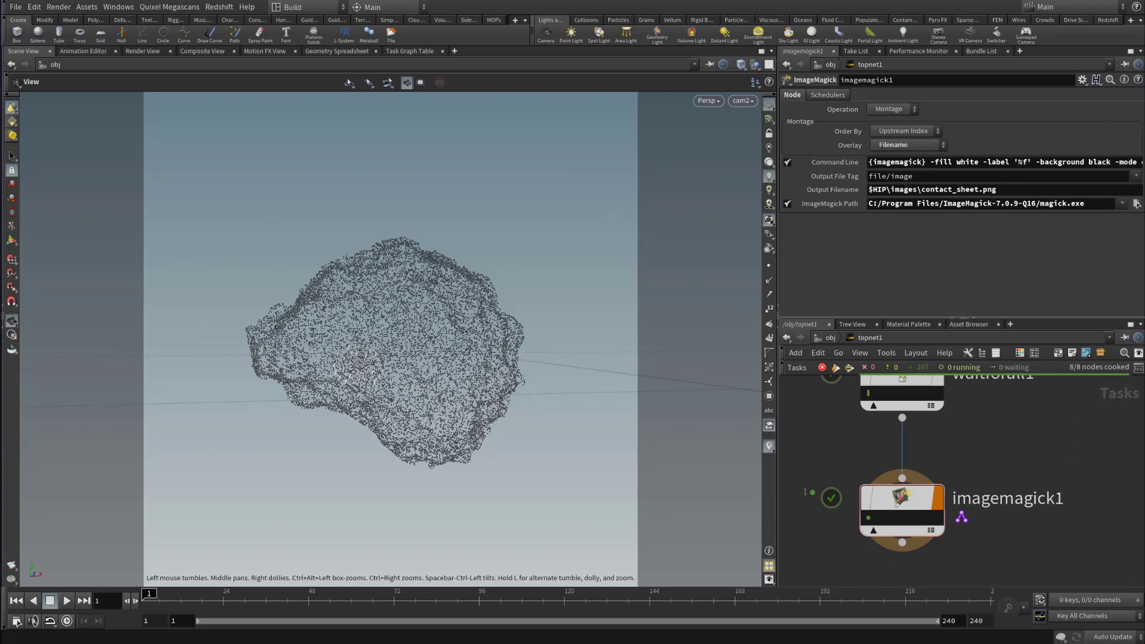
Switch to Photos, enlarge the contact_sheet.png window, and examine the labelled rock variations close up and as a whole sheet
key("alt+Tab")
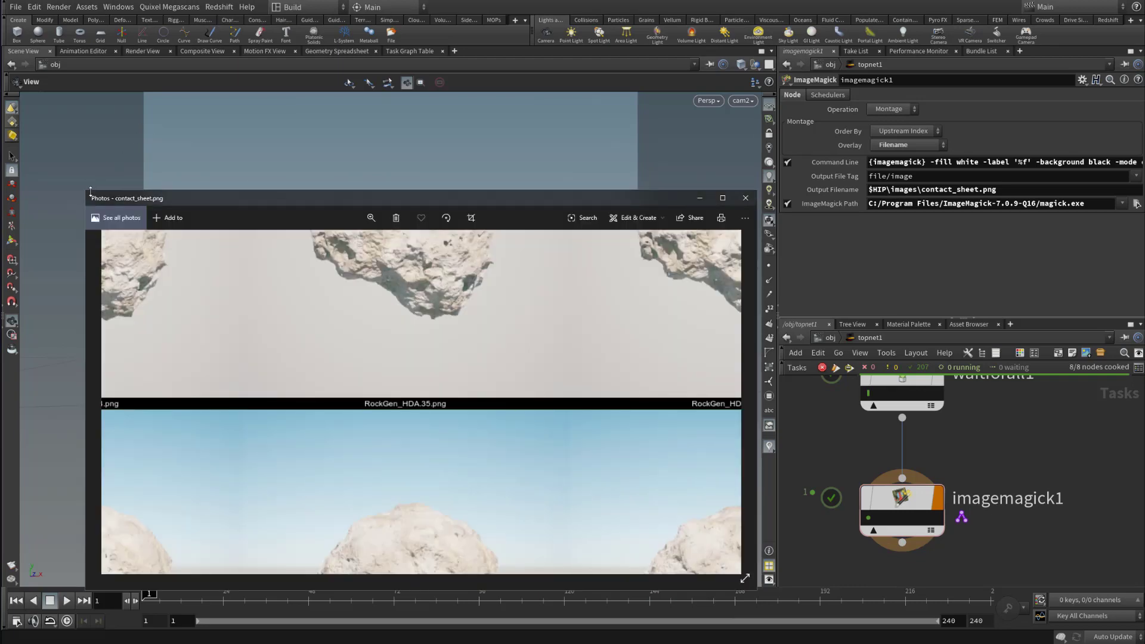
left_click_drag(86, 192, 8, 25)
scroll(423, 220, "up", 2)
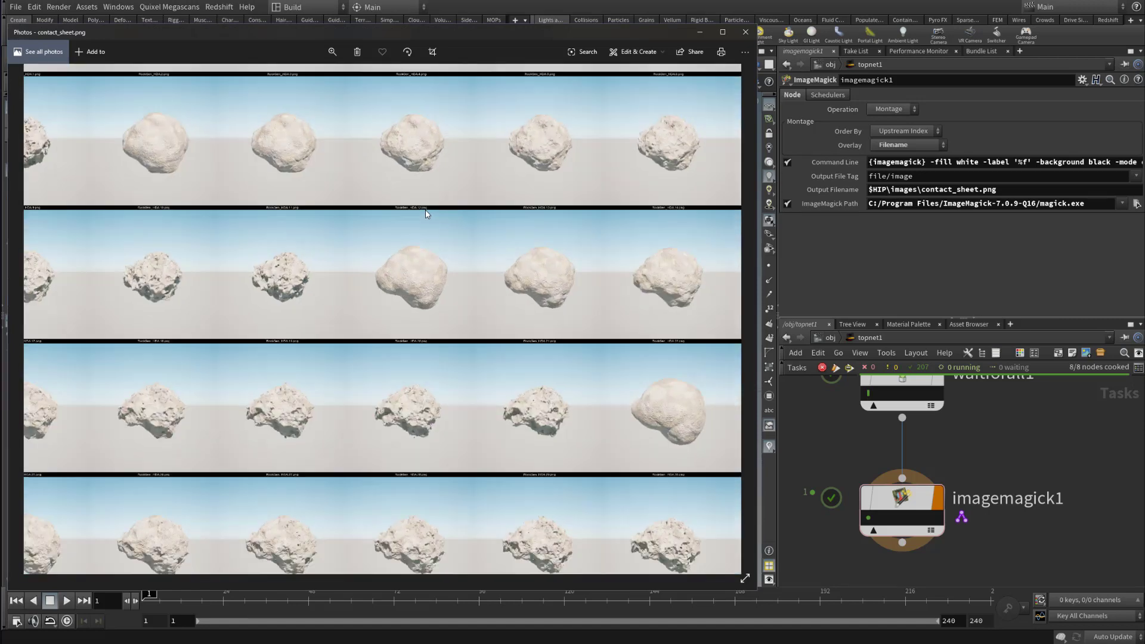
scroll(190, 300, "up", 3)
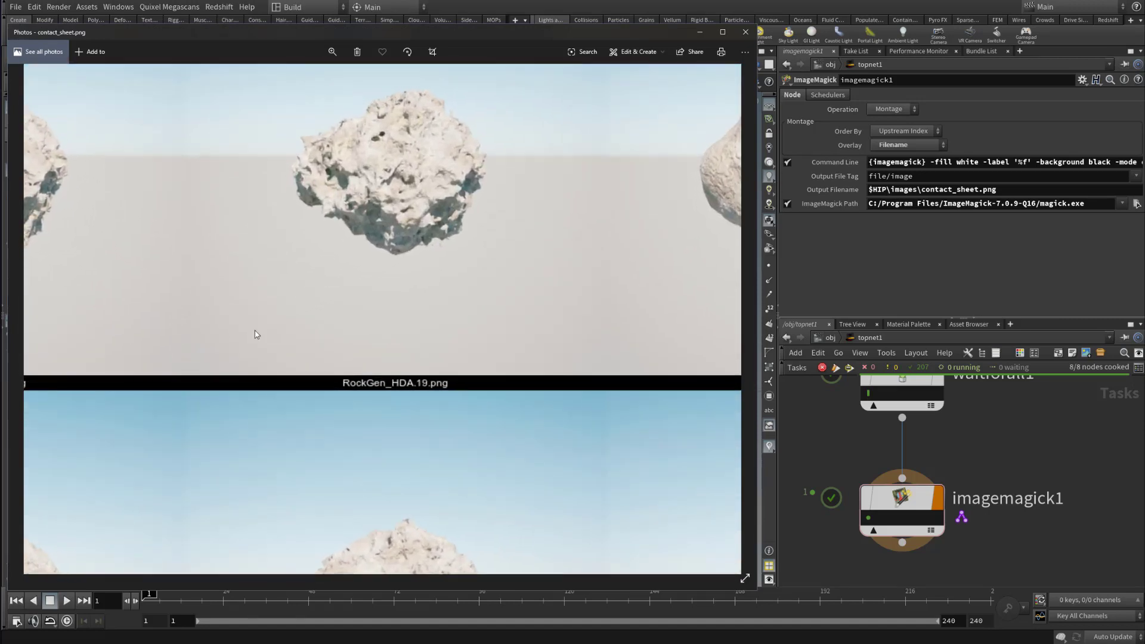
scroll(442, 457, "up", 2)
left_click_drag(404, 414, 483, 238)
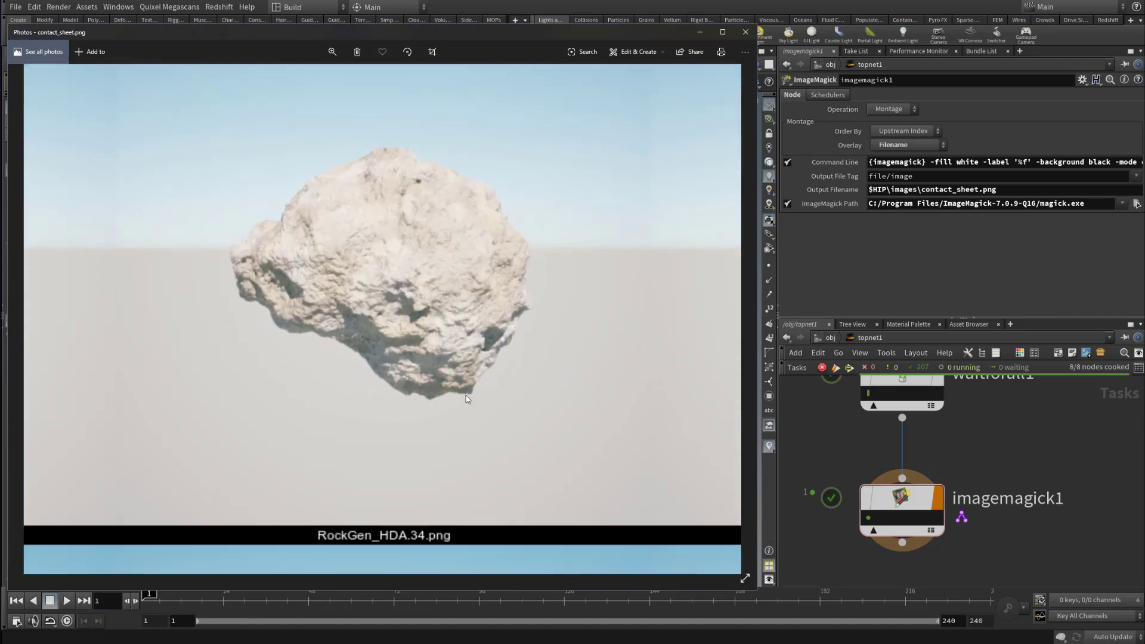
left_click_drag(534, 345, 348, 353)
left_click_drag(597, 365, 44, 335)
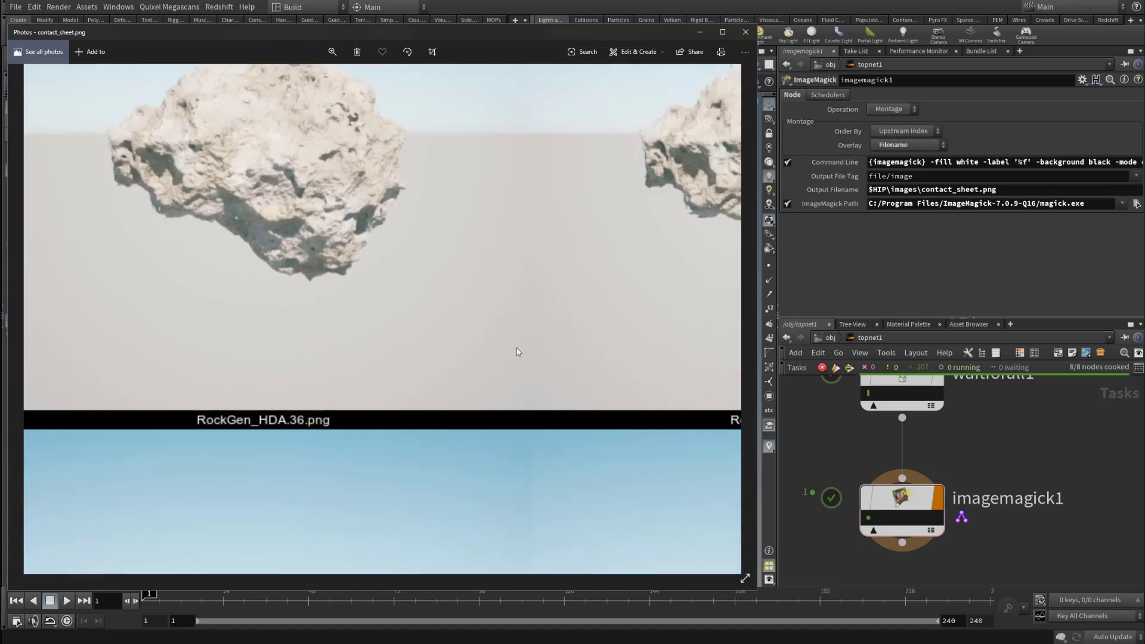
left_click_drag(663, 335, 303, 398)
scroll(424, 368, "down", 5)
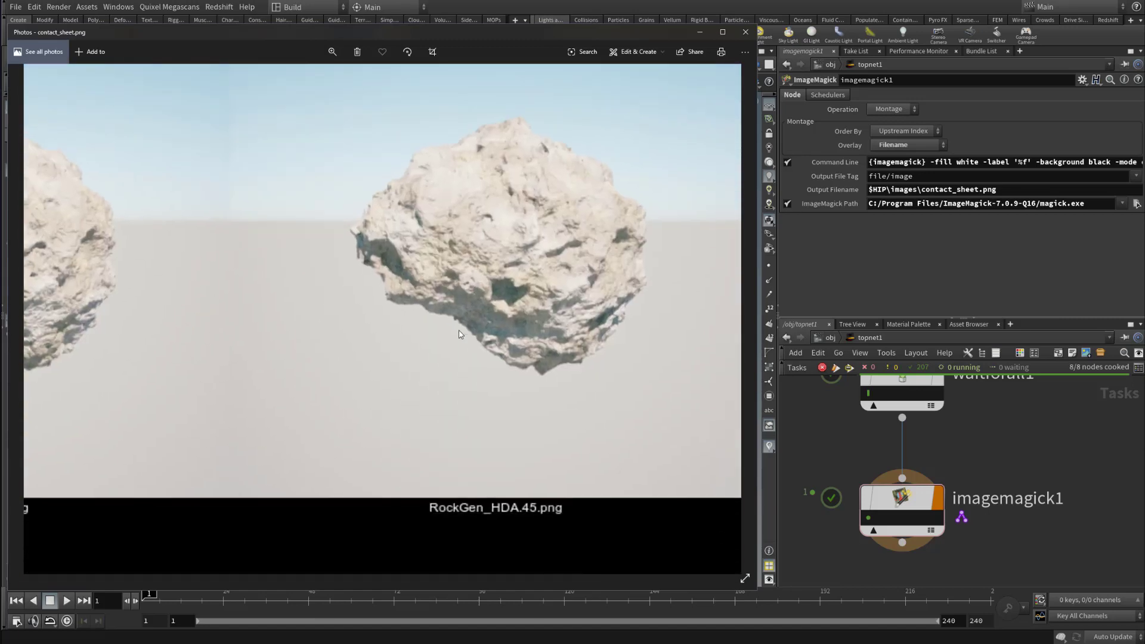
scroll(535, 253, "down", 10)
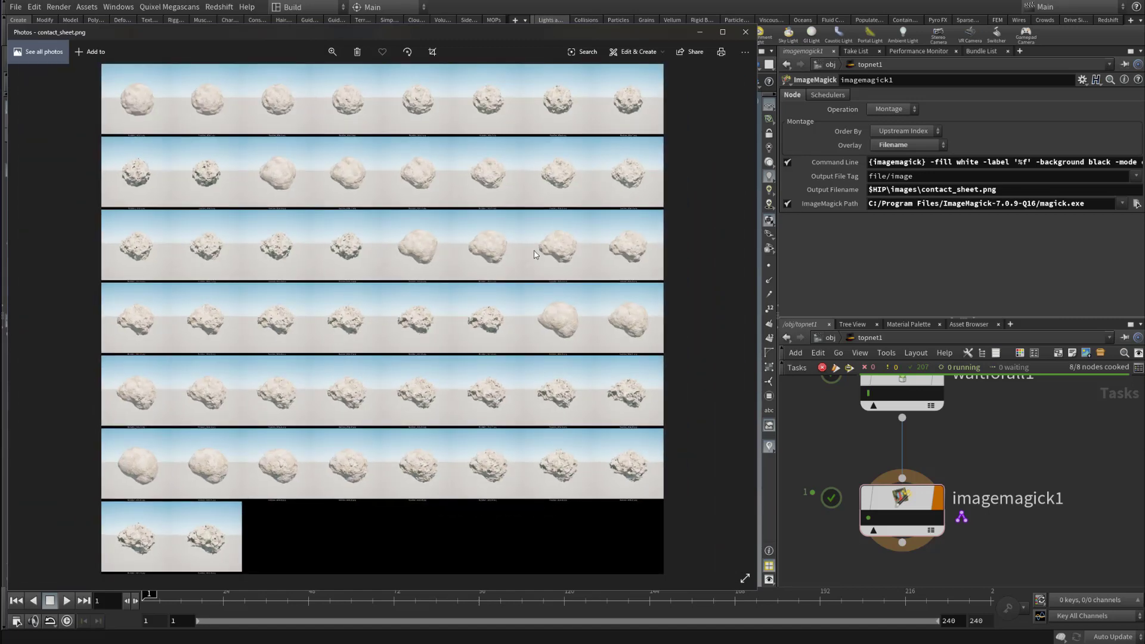